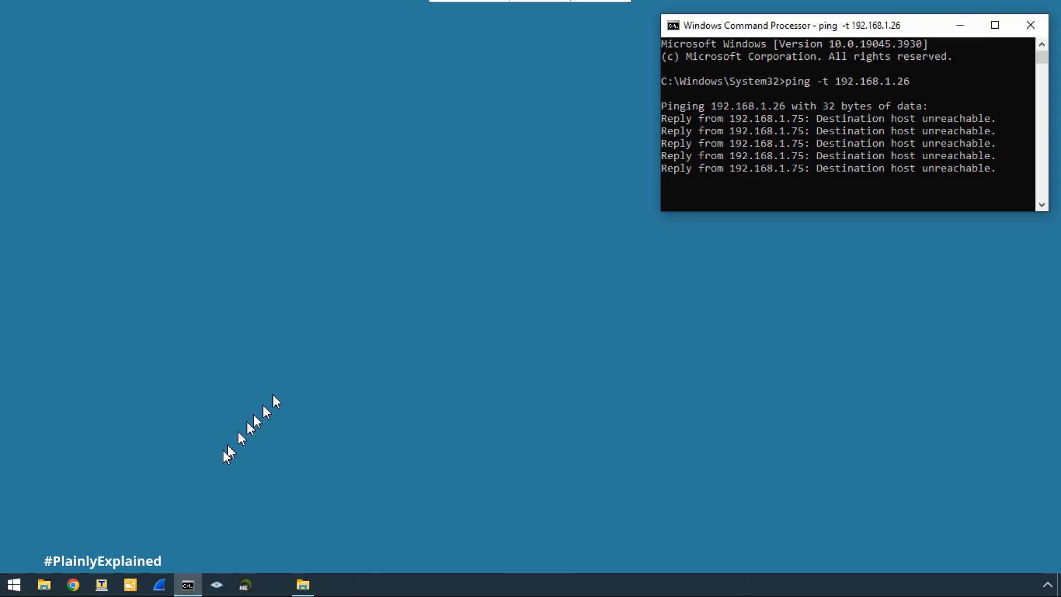
Start a new Tera Term session as a Serial connection on COM9: USB Serial Port.
{"action": "left_click", "coordinate": [100, 585]}
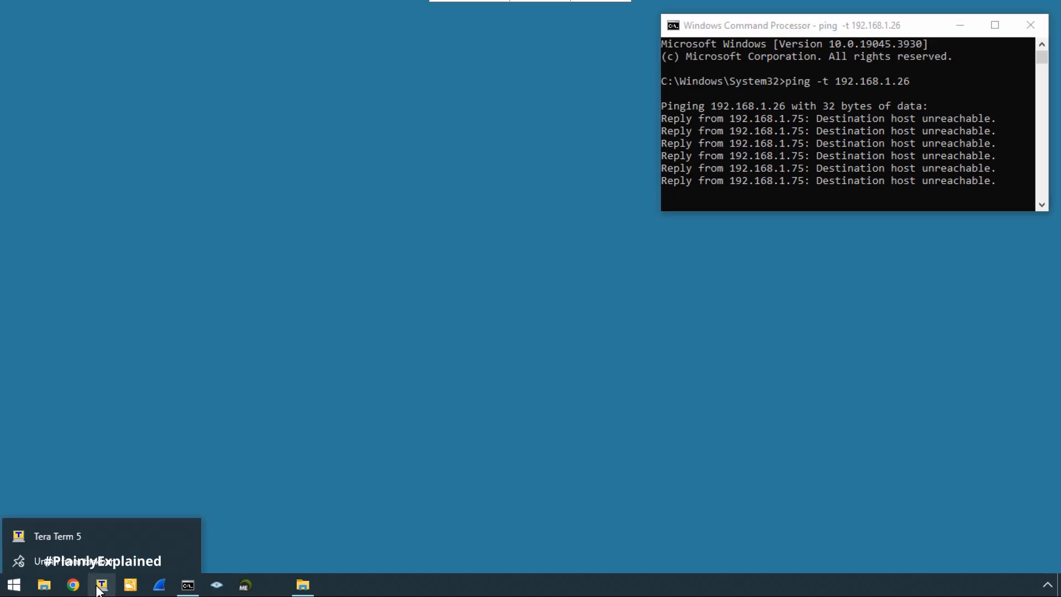
{"action": "left_click", "coordinate": [69, 532]}
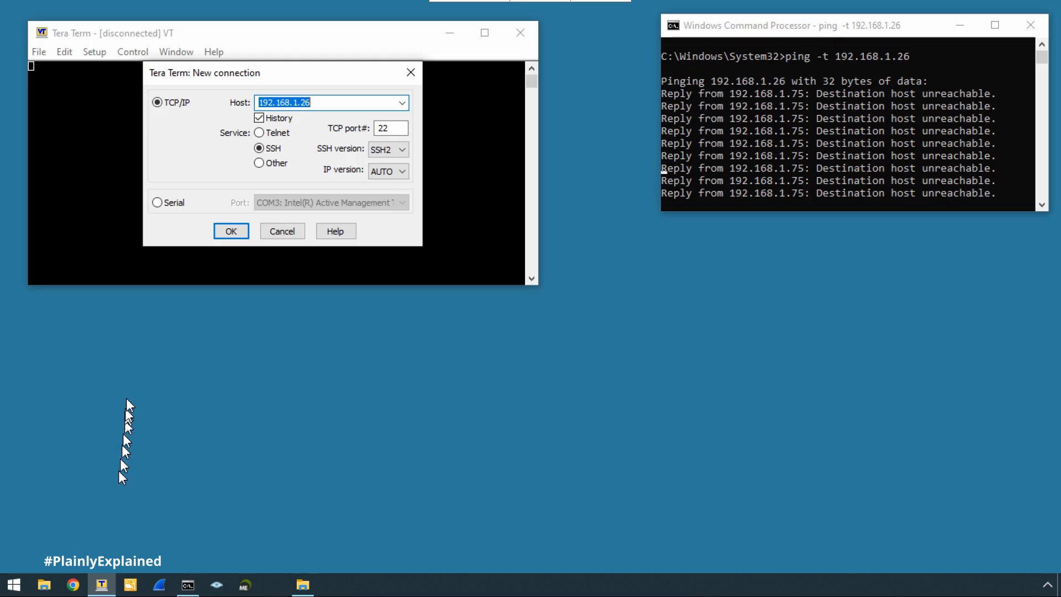
{"action": "left_click", "coordinate": [156, 203]}
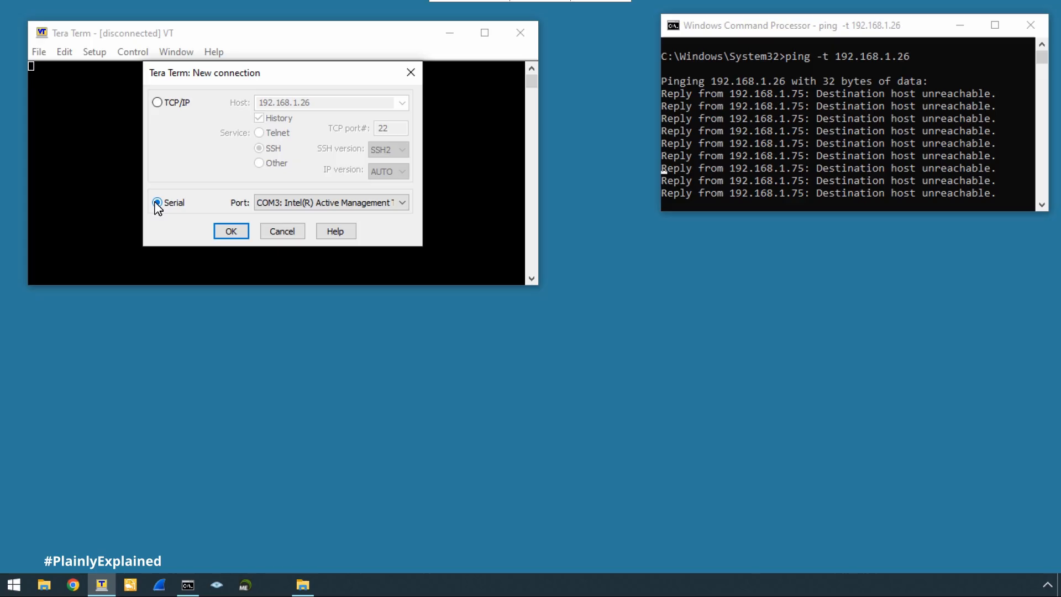
{"action": "left_click", "coordinate": [273, 203]}
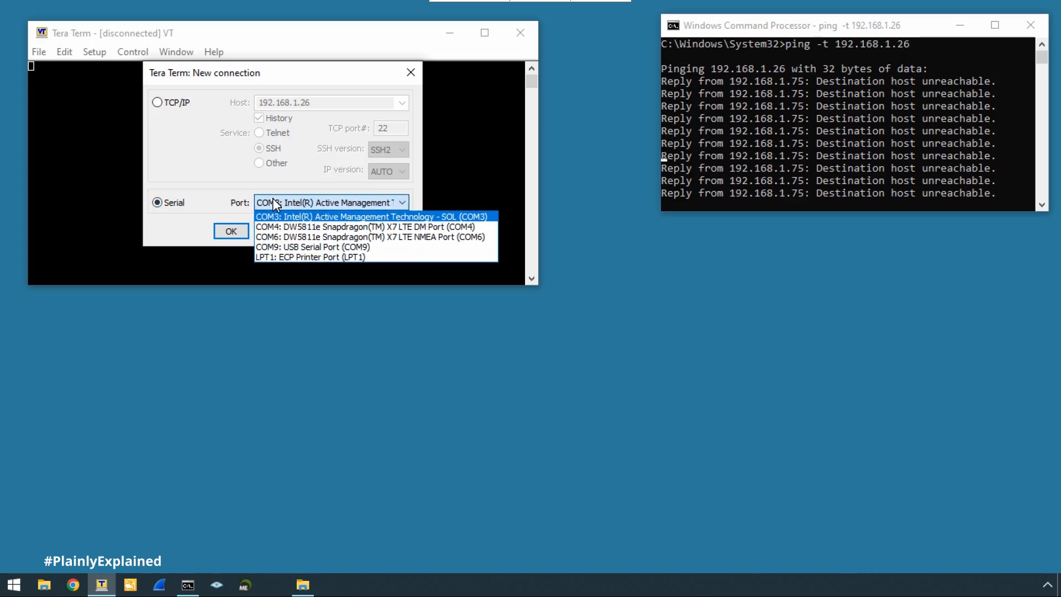
{"action": "left_click", "coordinate": [280, 247]}
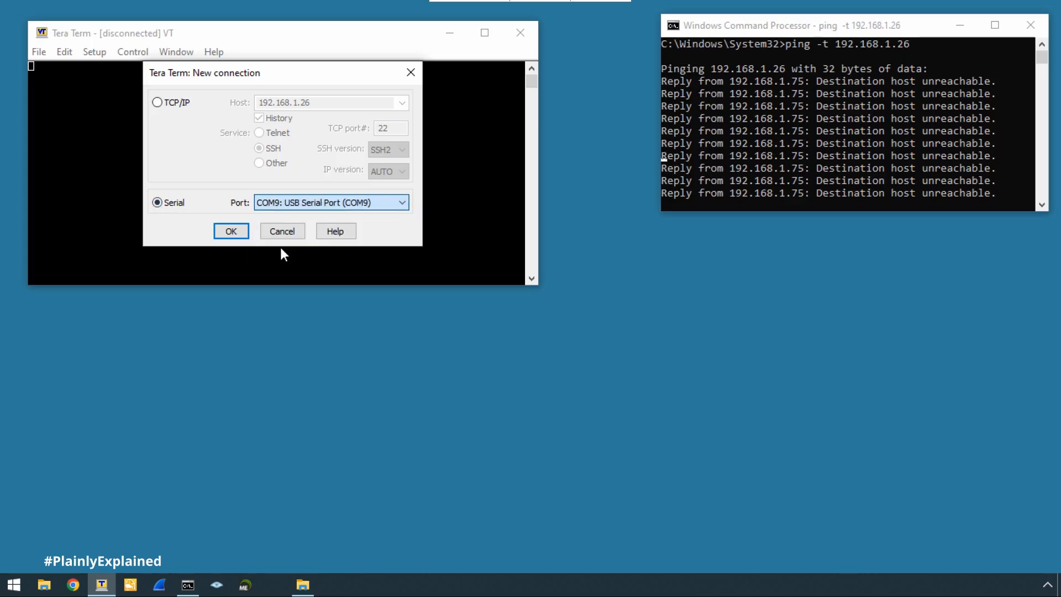
{"action": "left_click", "coordinate": [232, 232]}
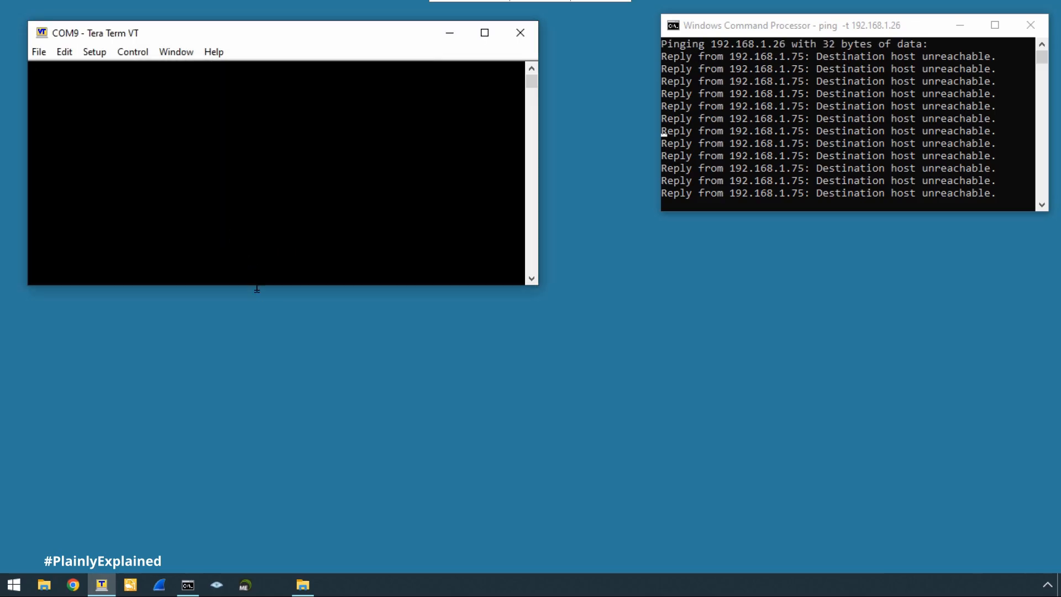
Enlarge the terminal, wake the switch prompt and list user-level commands with ?
{"action": "left_click_drag", "start_coordinate": [255, 285], "coordinate": [257, 379]}
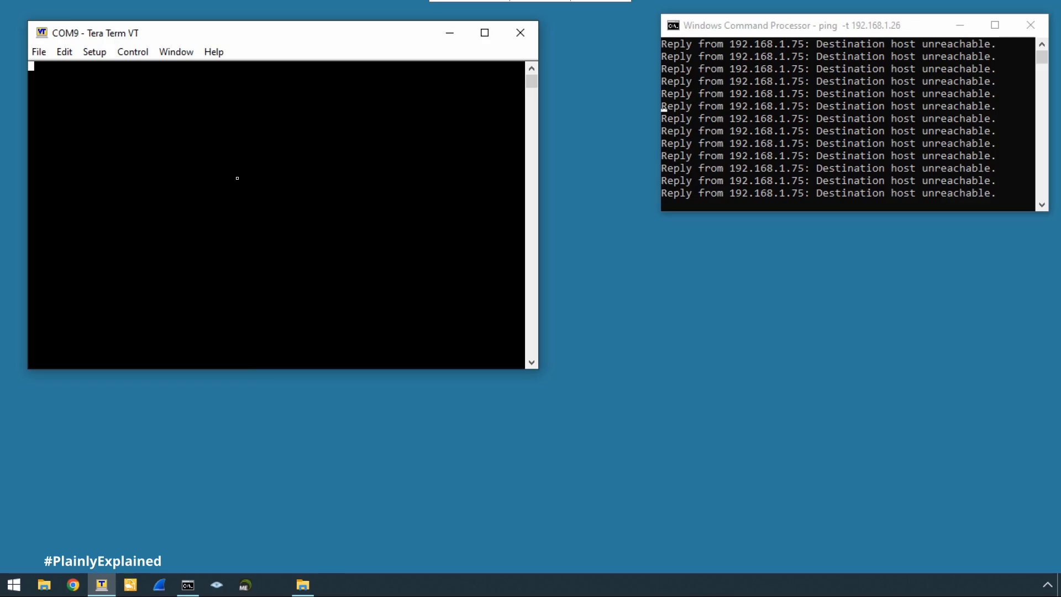
{"action": "key", "text": "Return"}
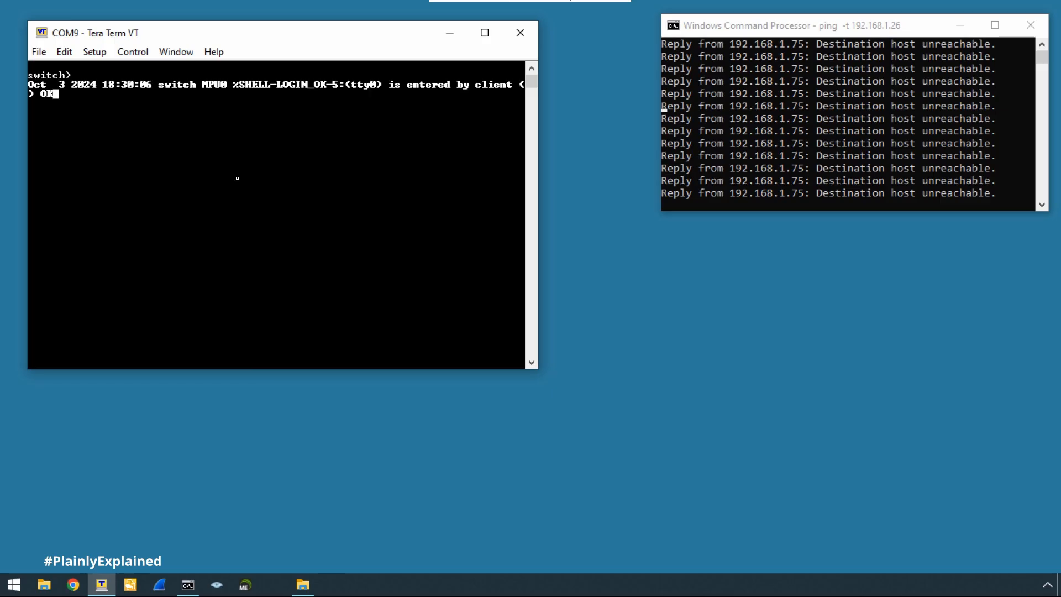
{"action": "key", "text": "Return"}
{"action": "key", "text": "Return"}
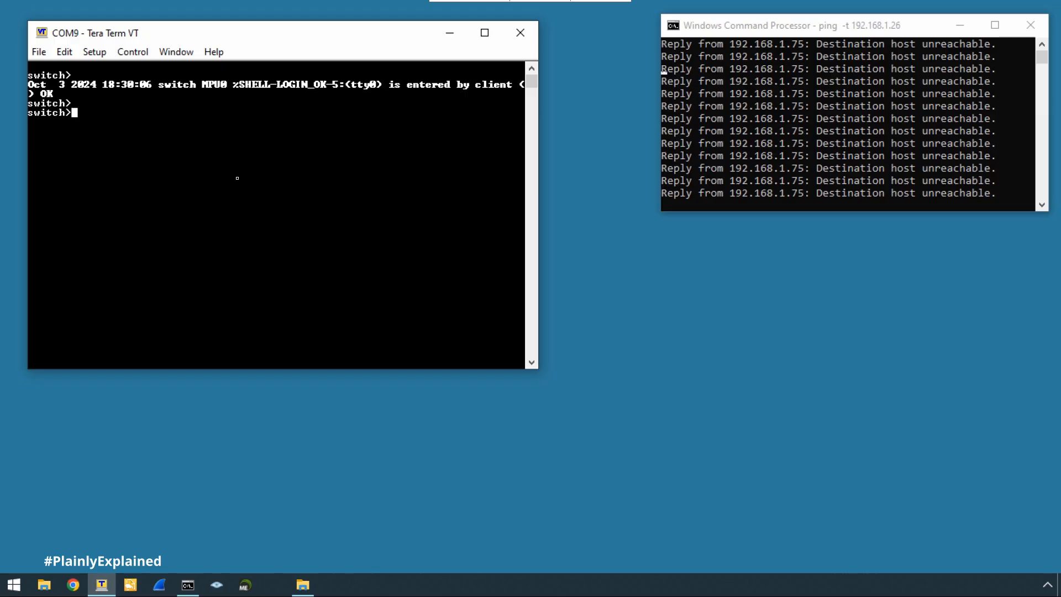
{"action": "type", "text": "?"}
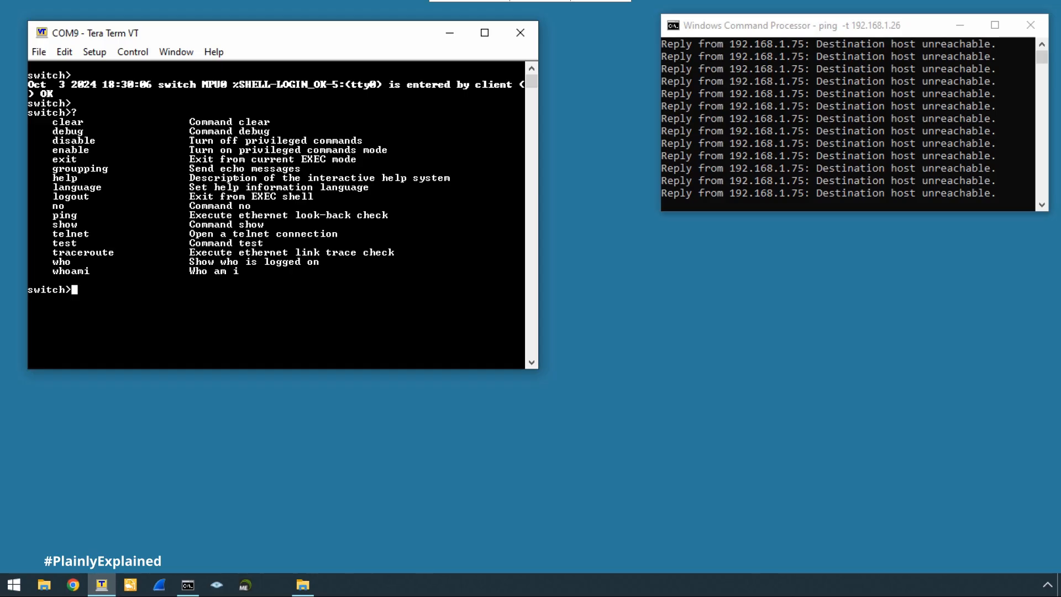
Enter privileged mode with enable and page through the ? command list.
{"action": "type", "text": "enable"}
{"action": "key", "text": "Return"}
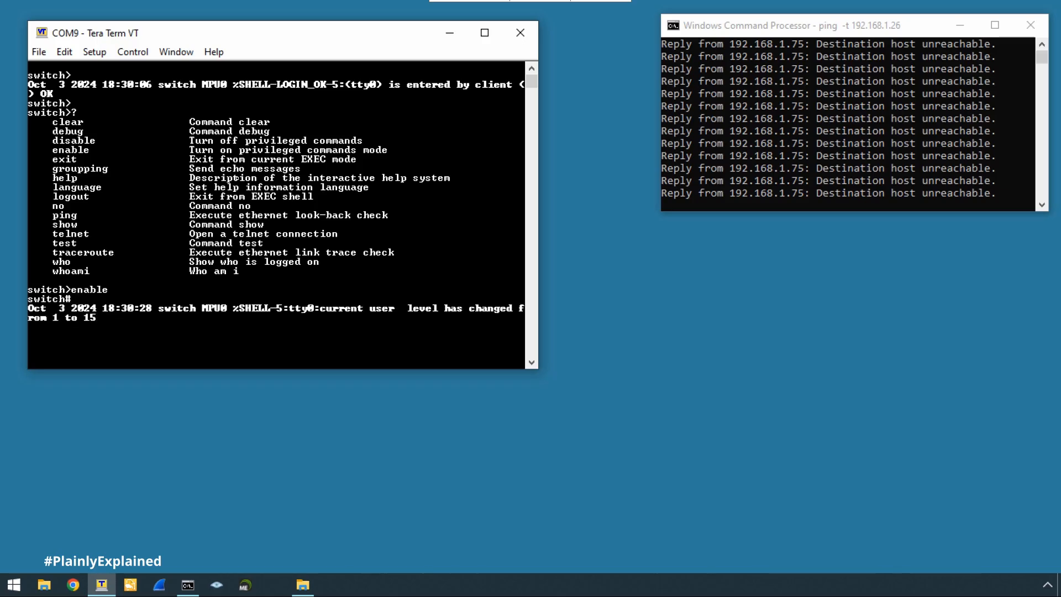
{"action": "key", "text": "Return"}
{"action": "key", "text": "Return"}
{"action": "type", "text": "?"}
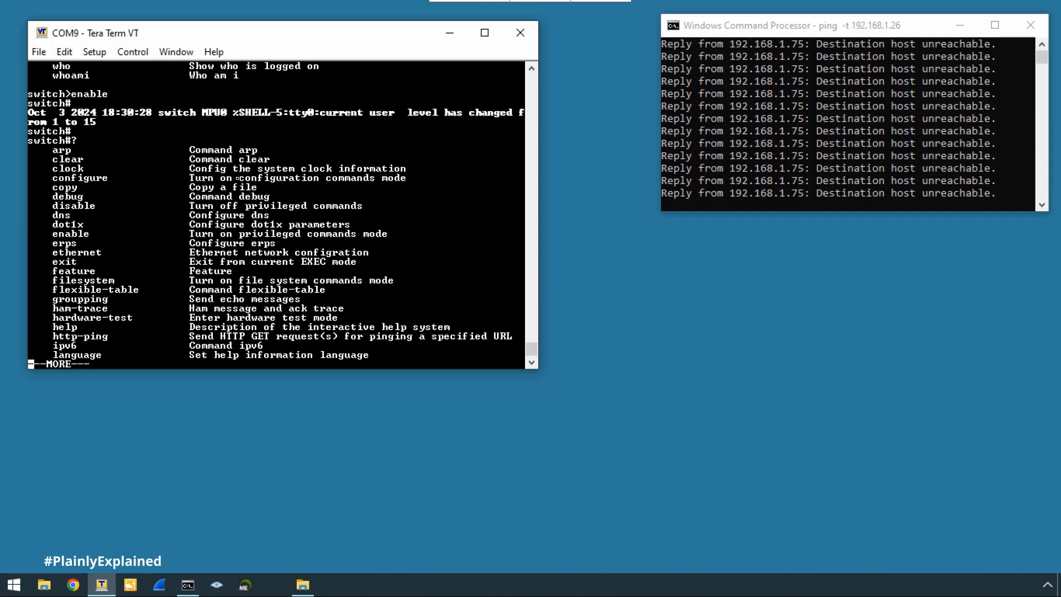
{"action": "key", "text": "space"}
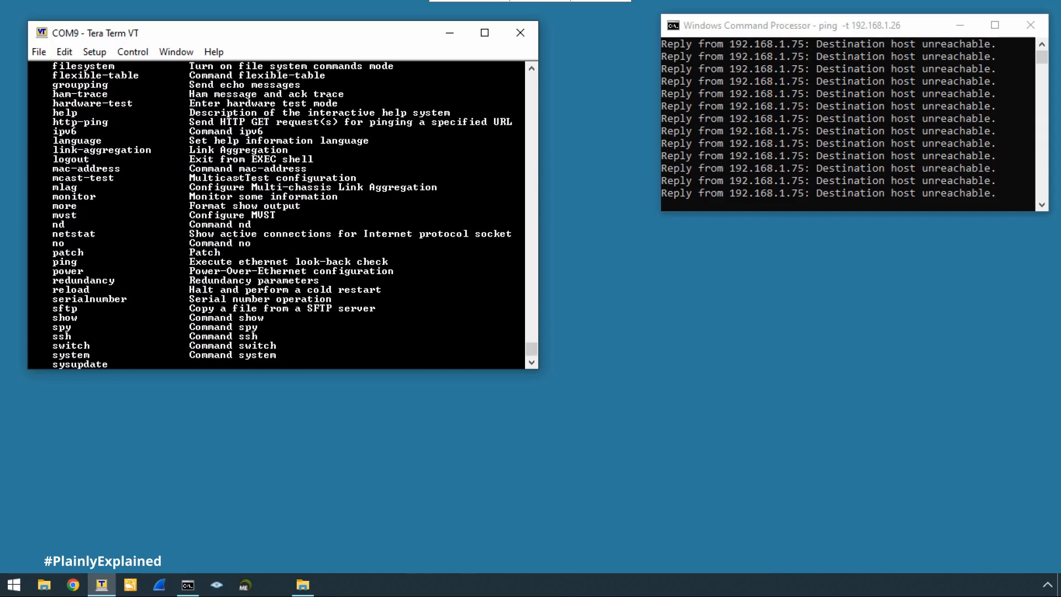
{"action": "key", "text": "space"}
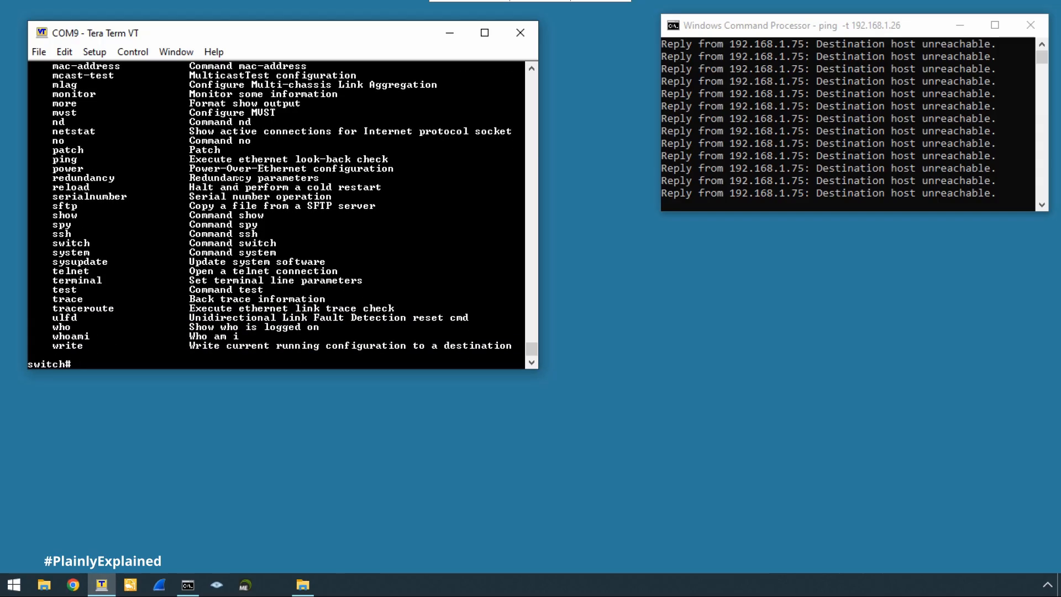
Enter configure terminal and page through the ? configuration command listing.
{"action": "type", "text": "configure terminal"}
{"action": "key", "text": "Return"}
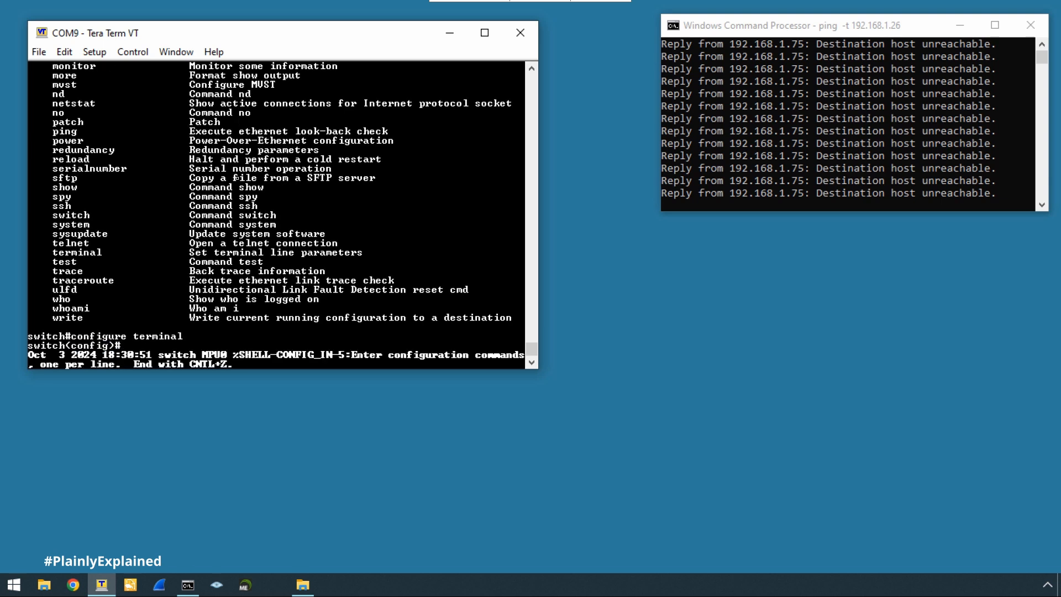
{"action": "key", "text": "Return"}
{"action": "key", "text": "Return"}
{"action": "key", "text": "Return"}
{"action": "type", "text": "?"}
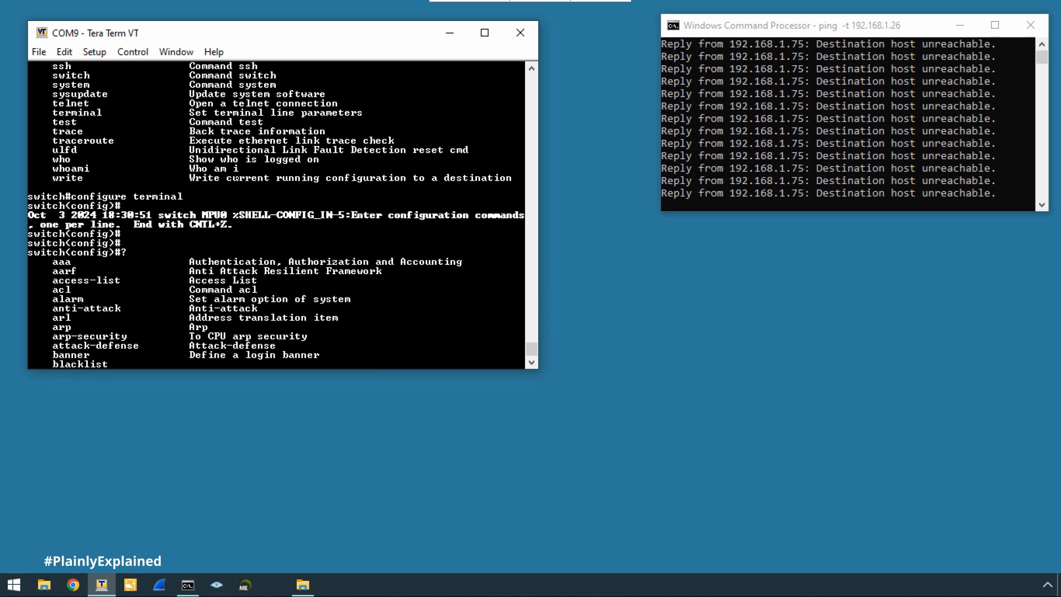
{"action": "key", "text": "space"}
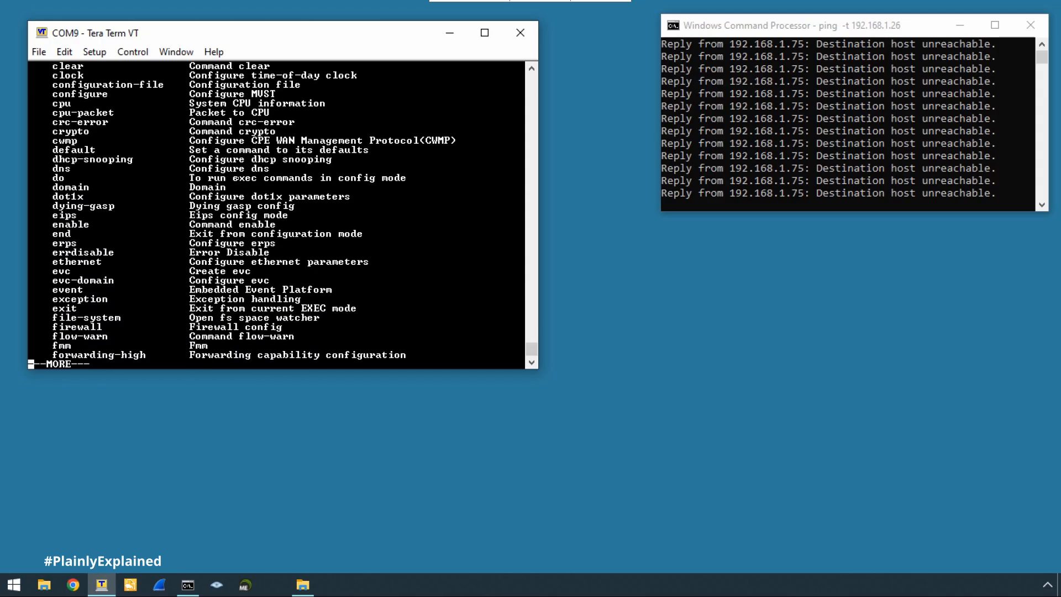
{"action": "key", "text": "space"}
{"action": "key", "text": "space"}
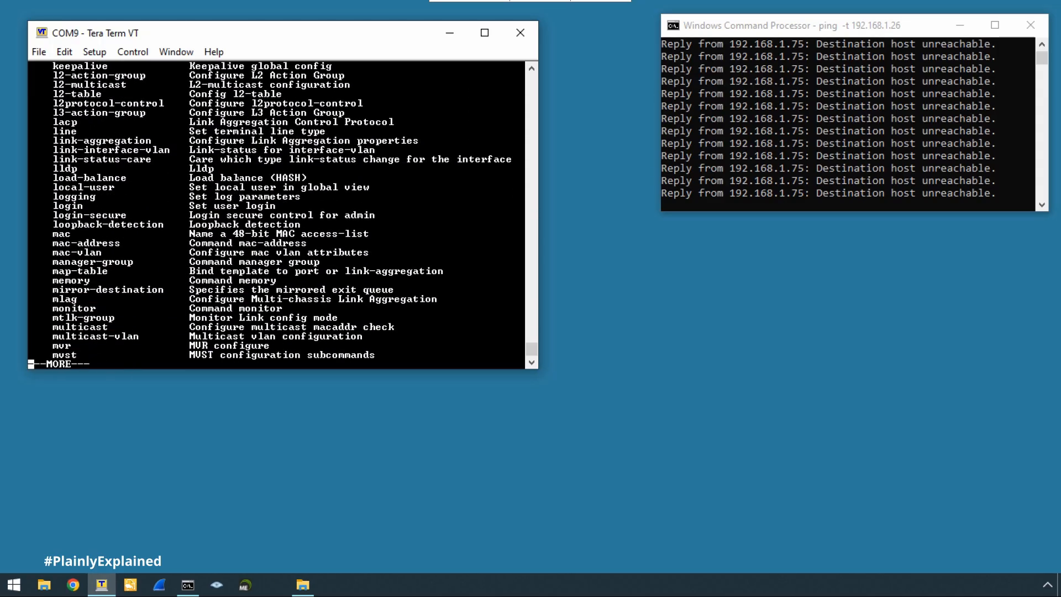
{"action": "key", "text": "space"}
{"action": "key", "text": "space"}
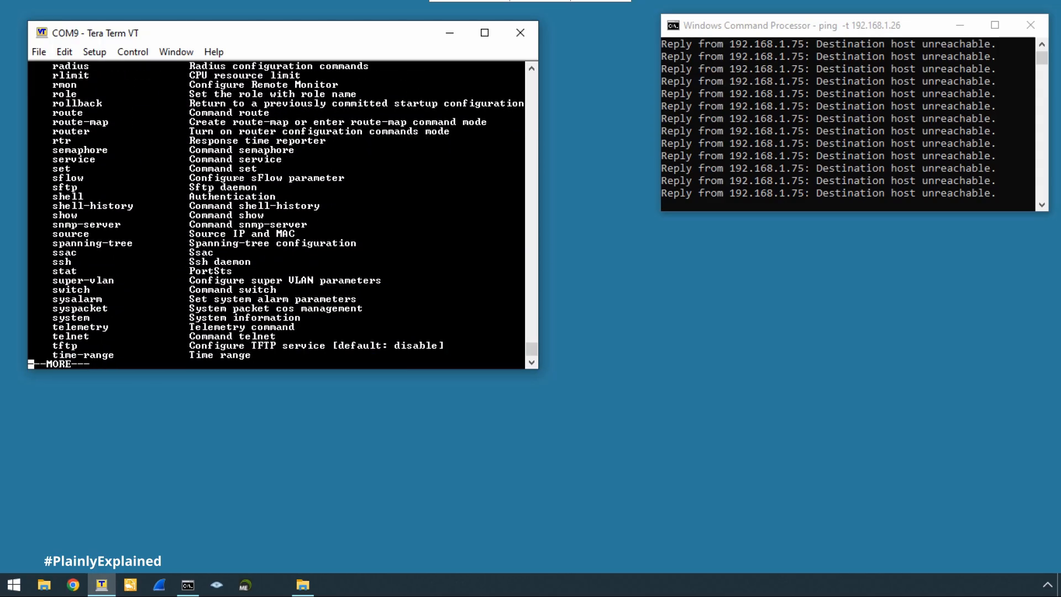
{"action": "key", "text": "space"}
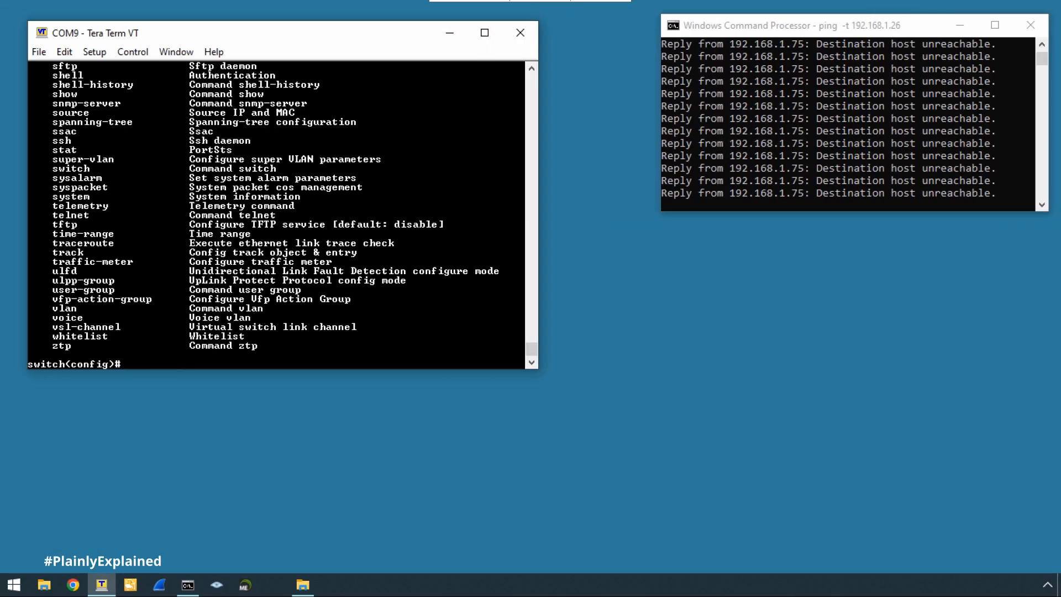
Assign ip address 192.168.1.26 255.255.255.0 to interface vlan 1, then exit to global configuration.
{"action": "key", "text": "Return"}
{"action": "key", "text": "Return"}
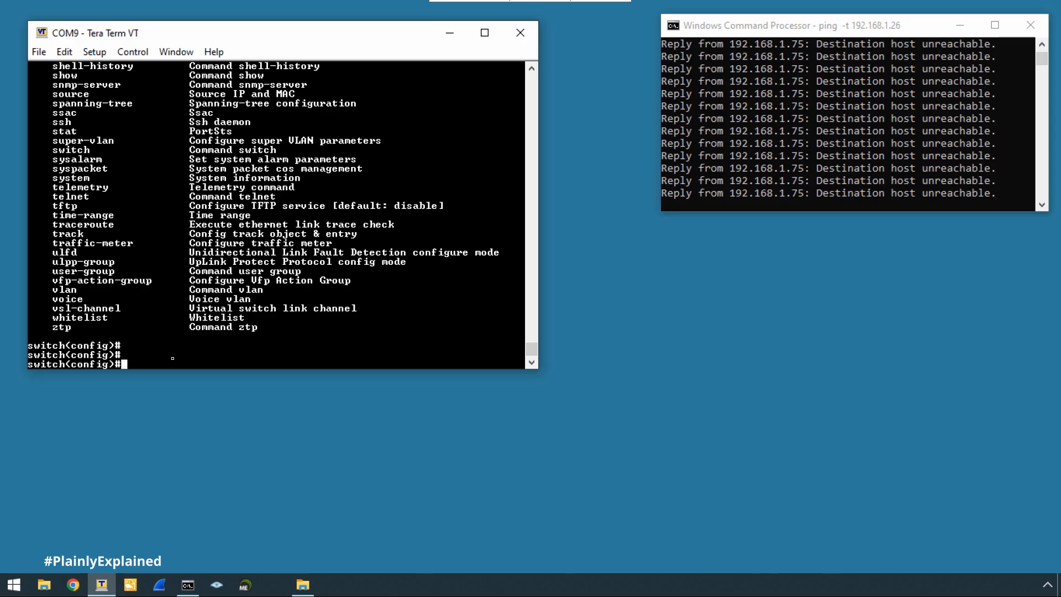
{"action": "type", "text": "interface vlan 1"}
{"action": "key", "text": "Return"}
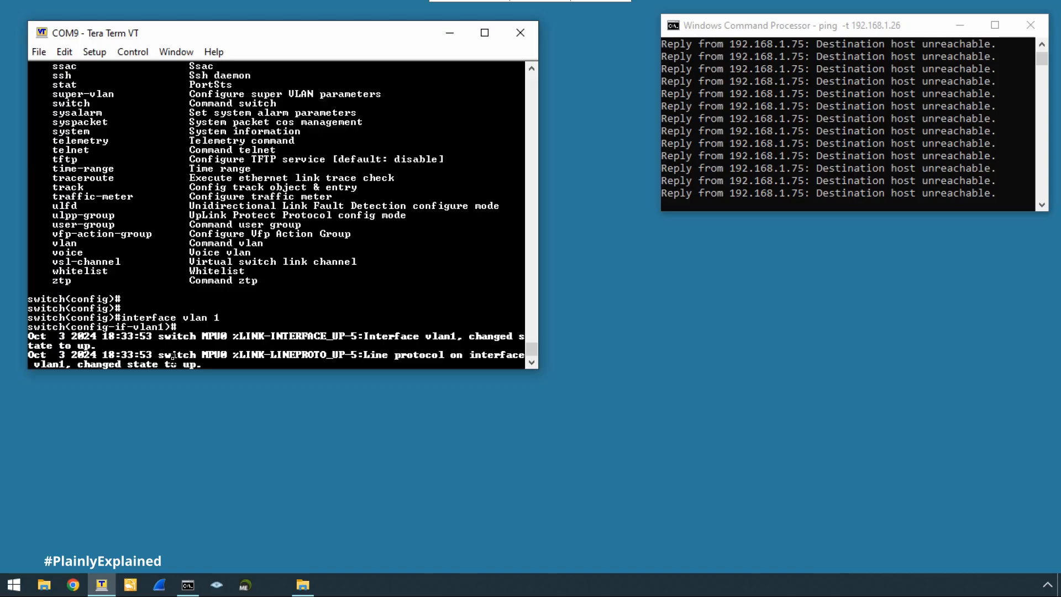
{"action": "key", "text": "Return"}
{"action": "key", "text": "Return"}
{"action": "key", "text": "Return"}
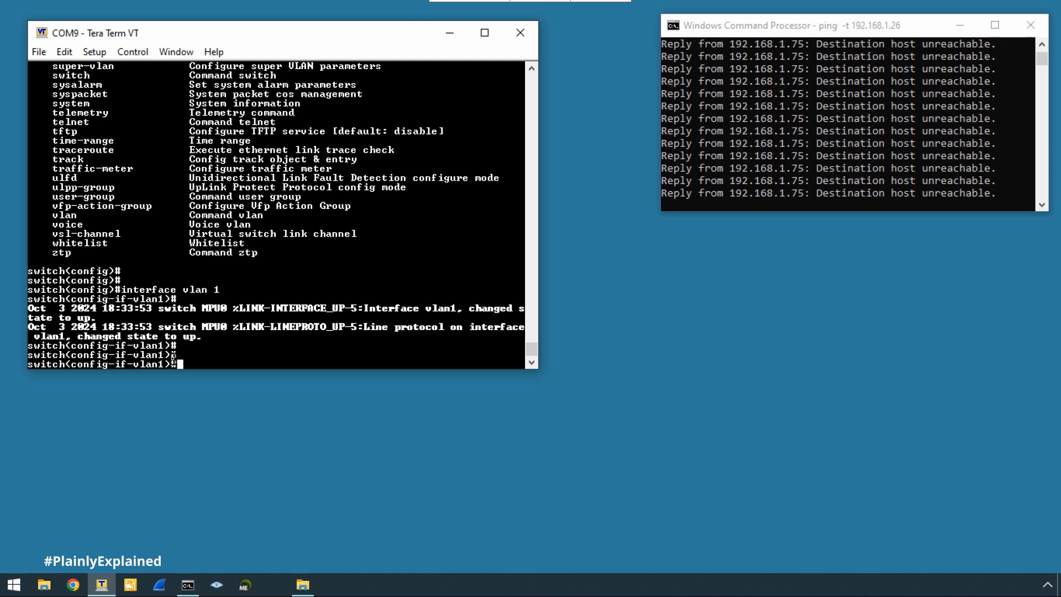
{"action": "type", "text": "ip address 192.16"}
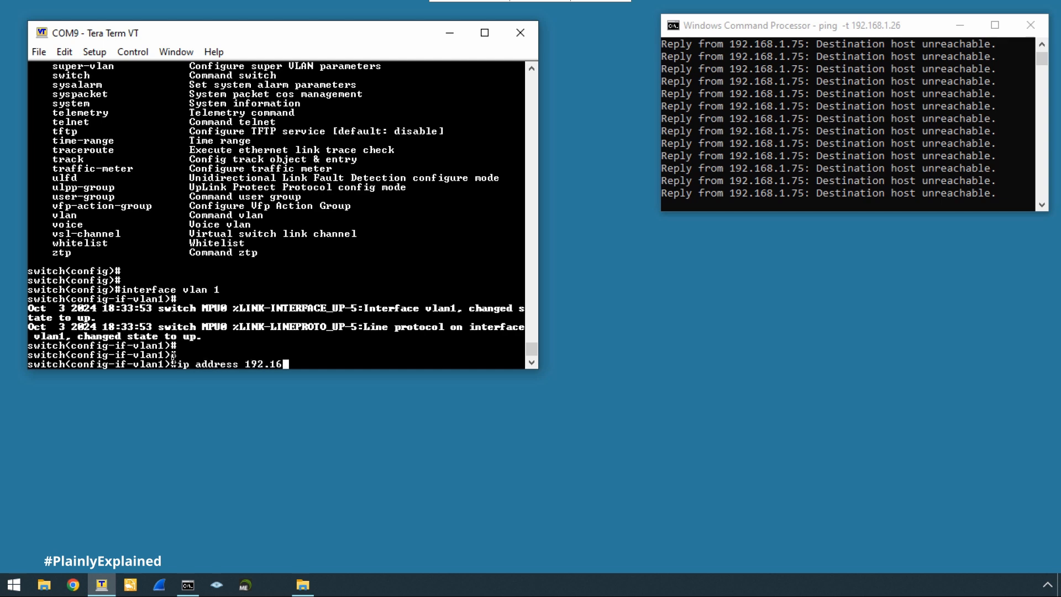
{"action": "type", "text": "8.1.26 255.255.255.0"}
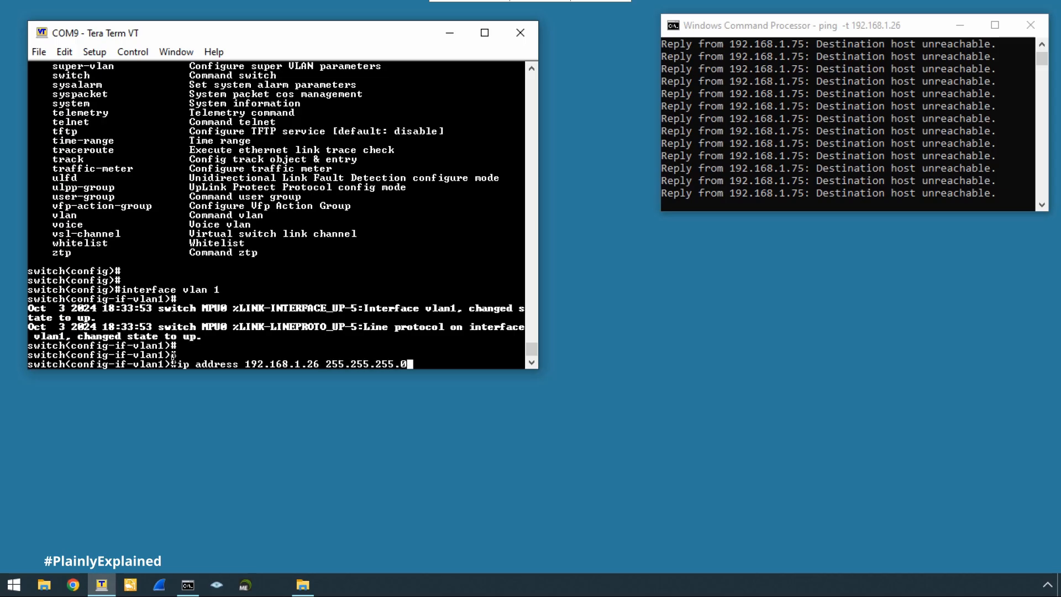
{"action": "key", "text": "Return"}
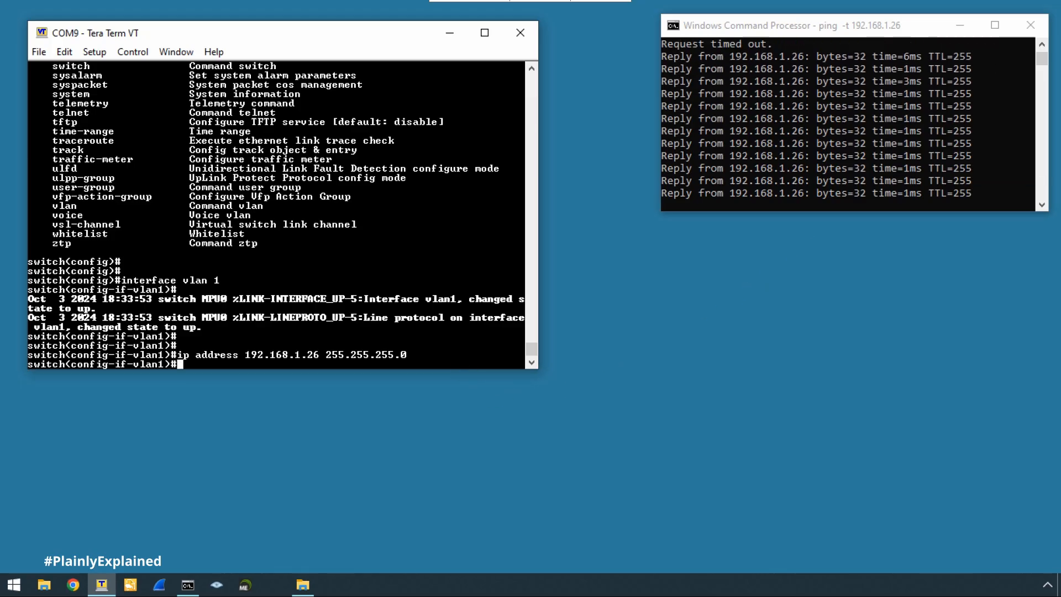
{"action": "key", "text": "Return"}
{"action": "key", "text": "Return"}
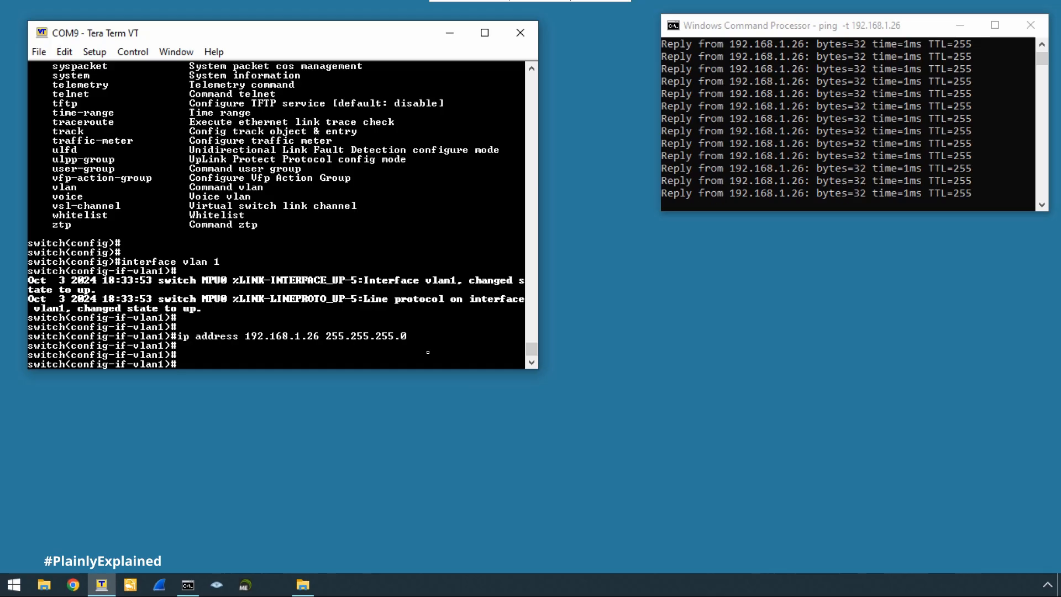
{"action": "type", "text": "exit"}
{"action": "key", "text": "Return"}
{"action": "key", "text": "Return"}
{"action": "key", "text": "Return"}
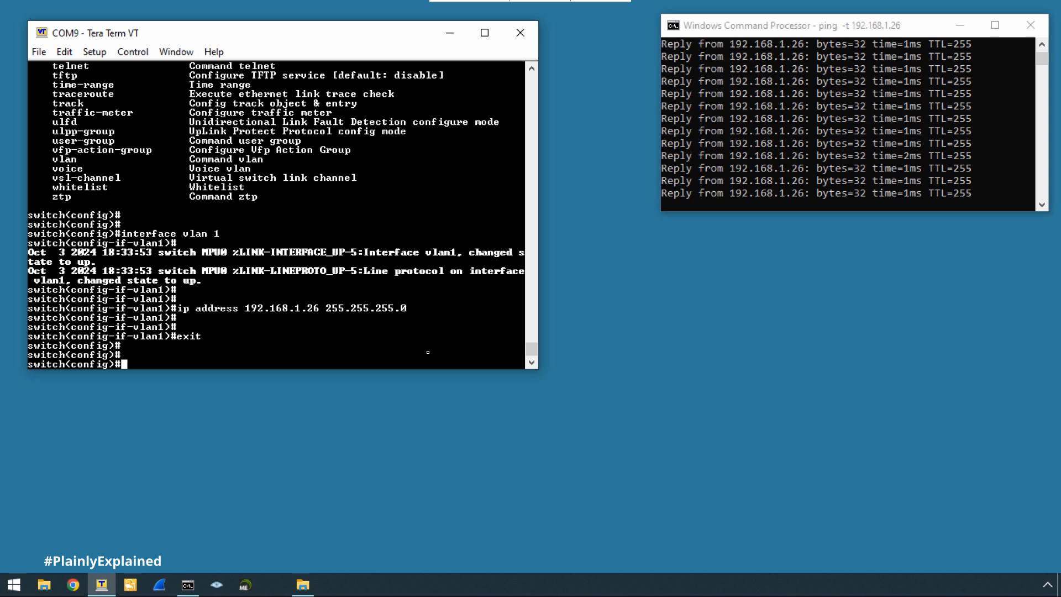
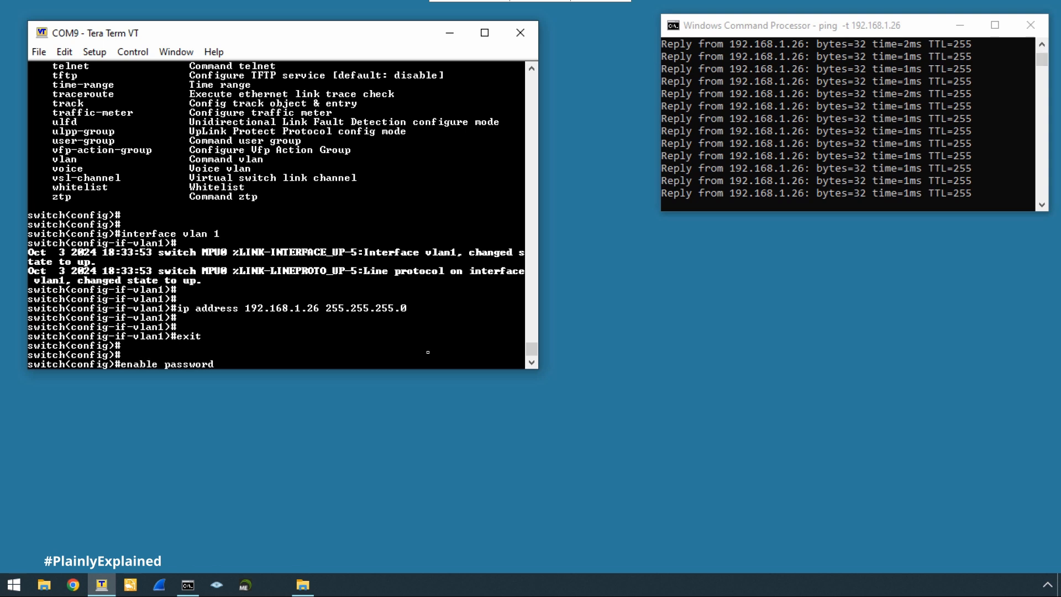
Set the switch's enable password to a new password, then bring up Zenmap.
{"action": "key", "text": "Return"}
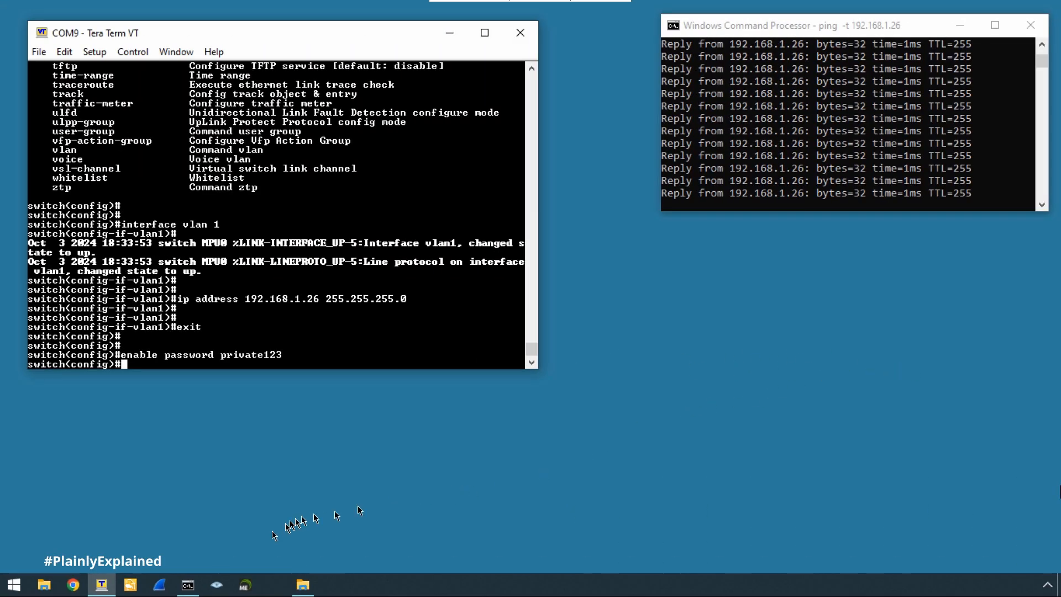
{"action": "left_click", "coordinate": [217, 587]}
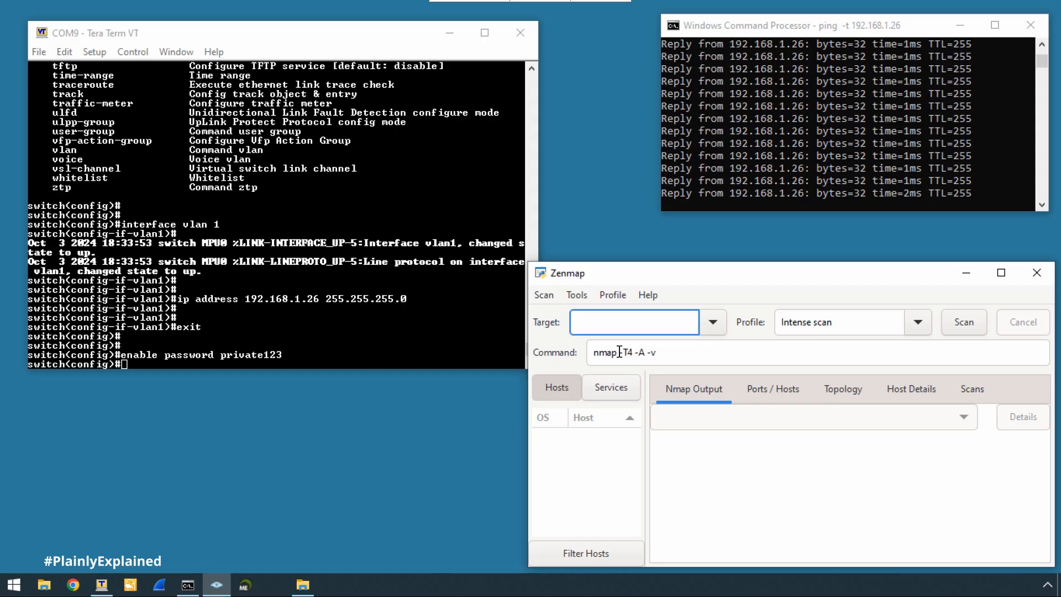
Replace the default scan options with -sS -sU 192.168.1.26 and run the scan.
{"action": "left_click_drag", "start_coordinate": [620, 352], "coordinate": [697, 362]}
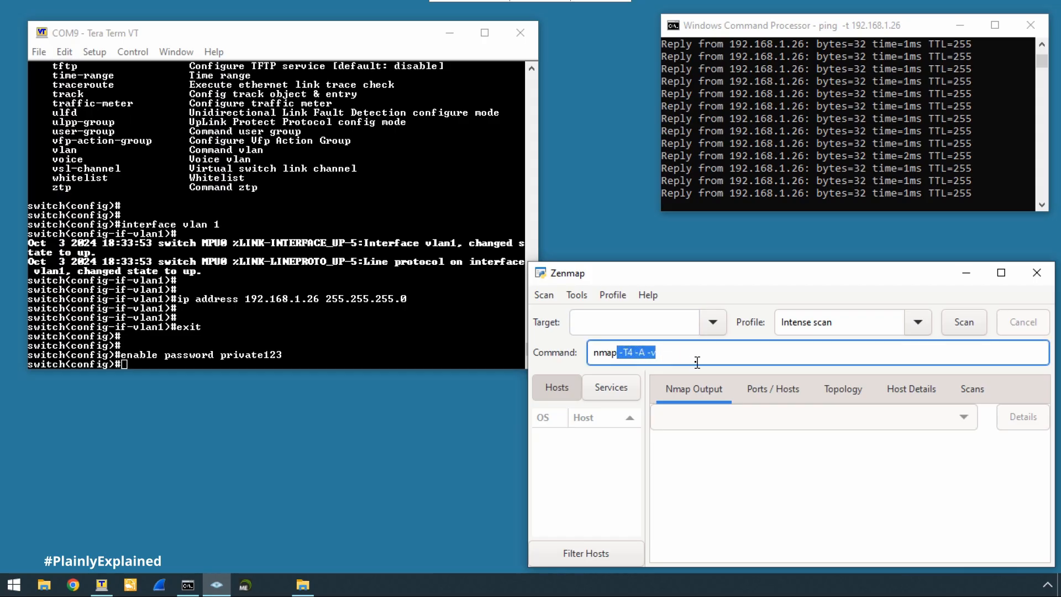
{"action": "type", "text": "-s"}
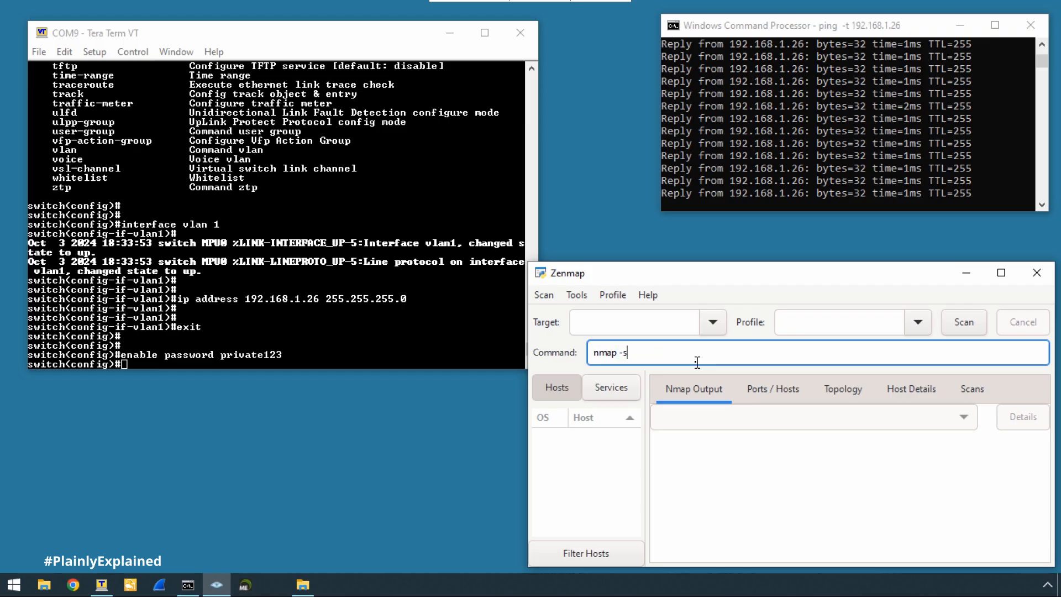
{"action": "type", "text": "S"}
{"action": "type", "text": "-sU 192.168.1.26"}
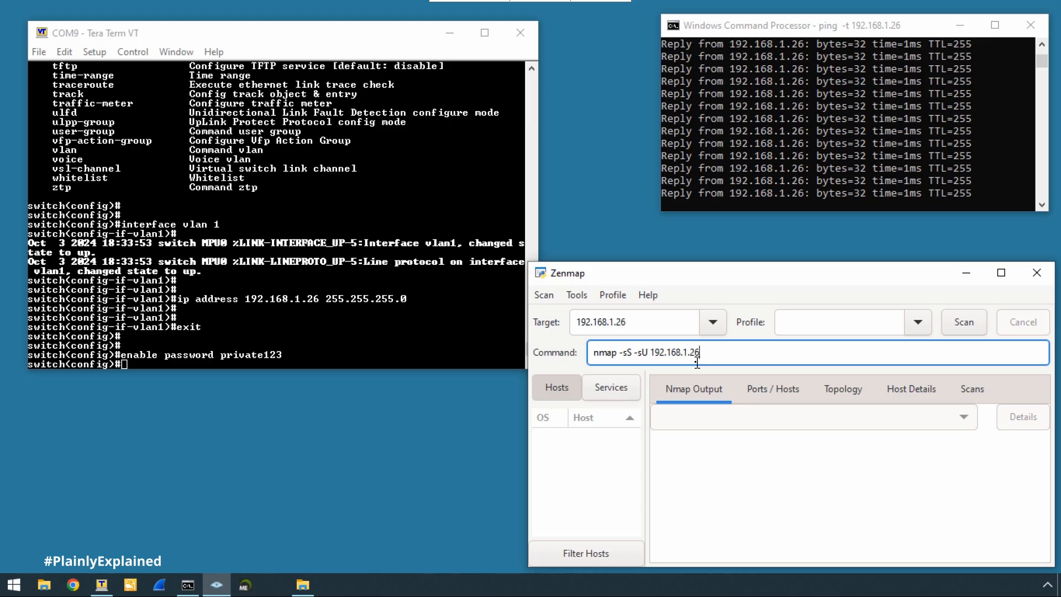
{"action": "key", "text": "Return"}
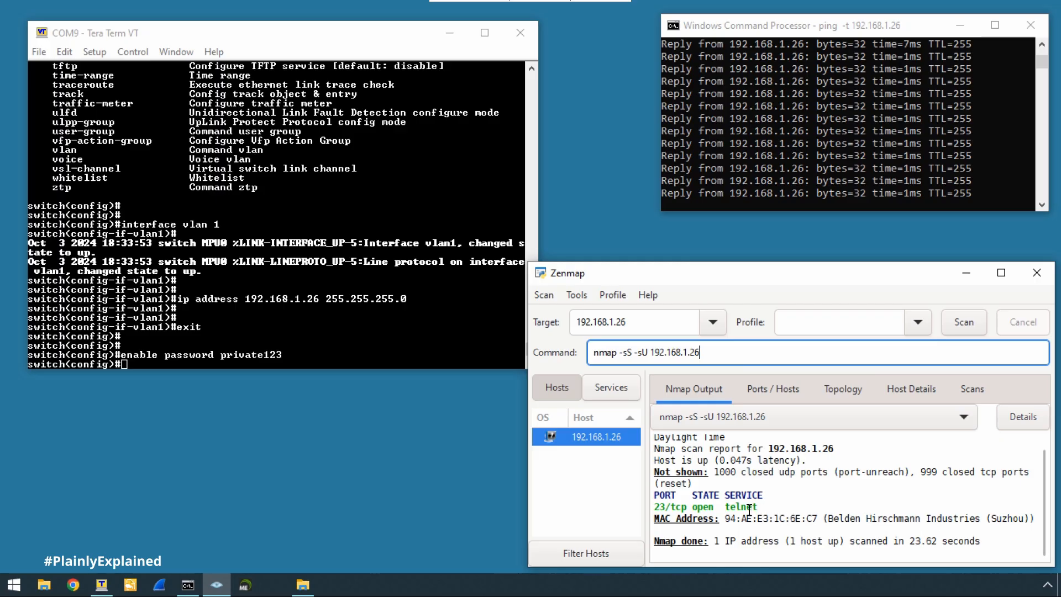
Check the Ports / Hosts table showing 23/tcp telnet, then close Zenmap discarding the scan.
{"action": "left_click", "coordinate": [777, 388]}
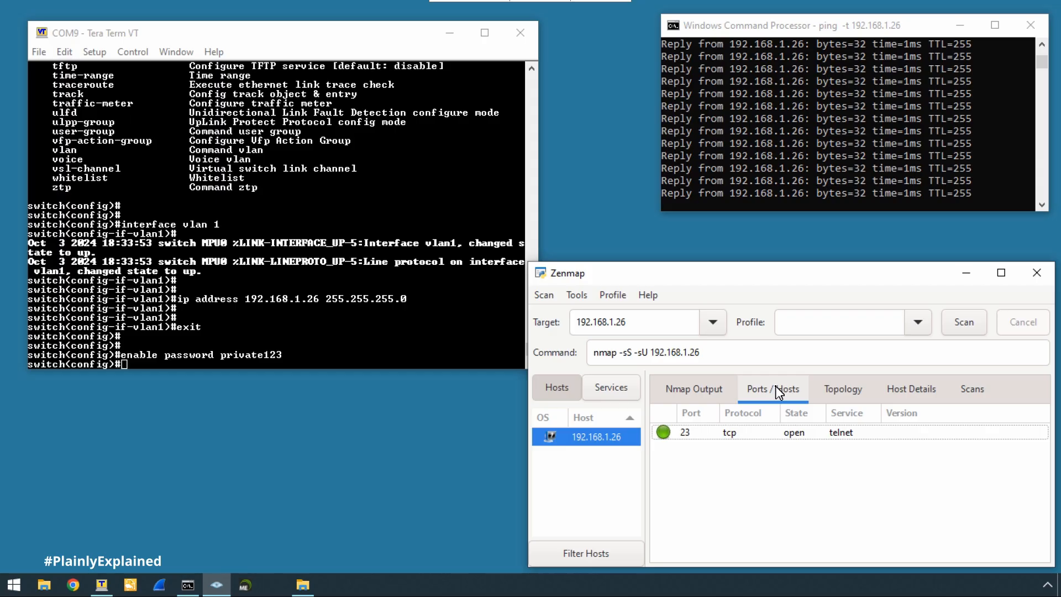
{"action": "left_click", "coordinate": [1038, 273]}
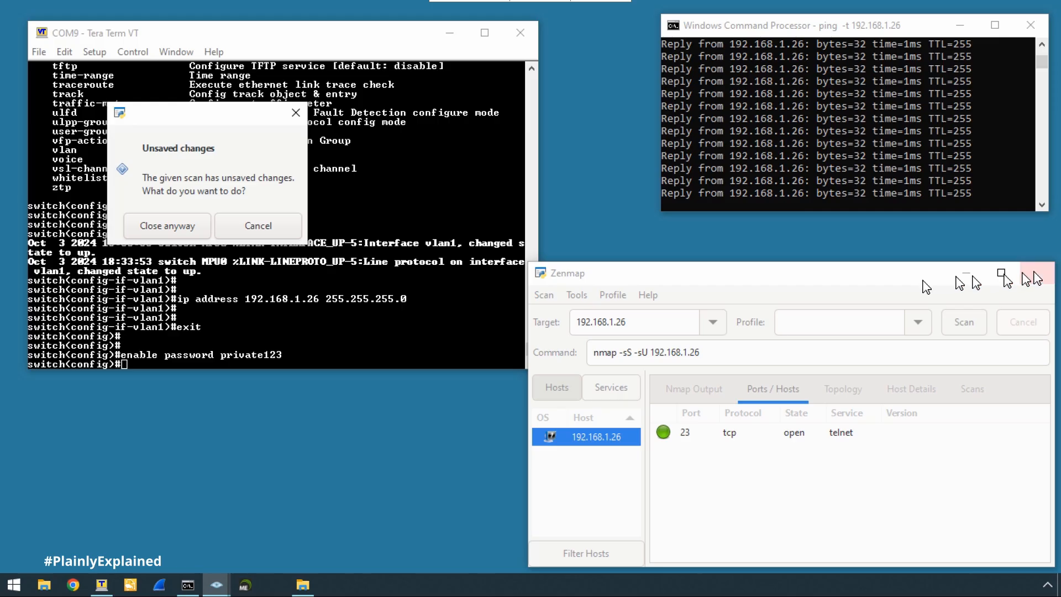
{"action": "left_click", "coordinate": [167, 226]}
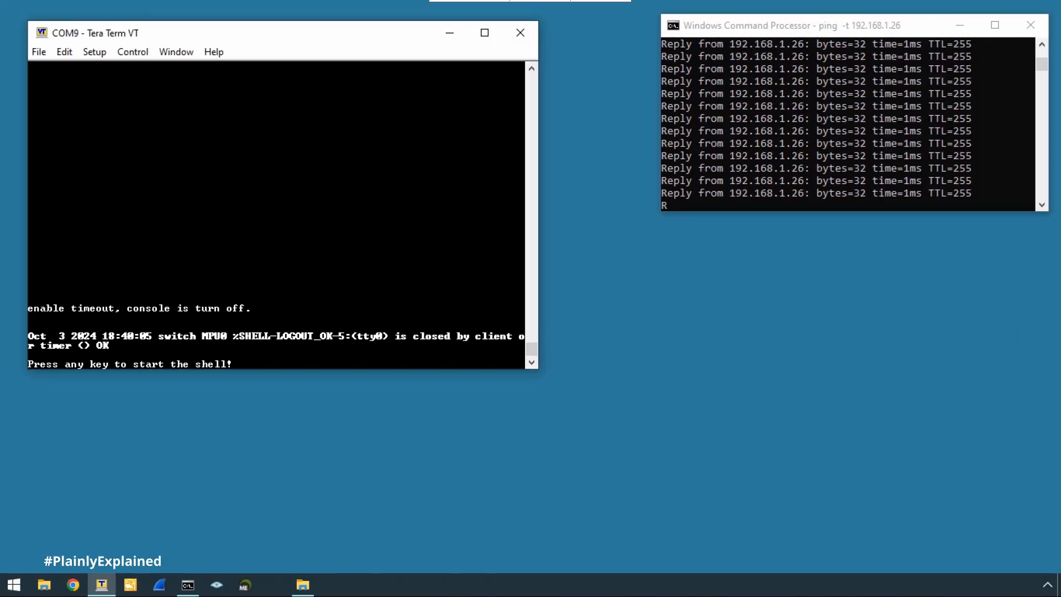
Restart the console shell and regain privileged level 15 using en and the enable password.
{"action": "key", "text": "Return"}
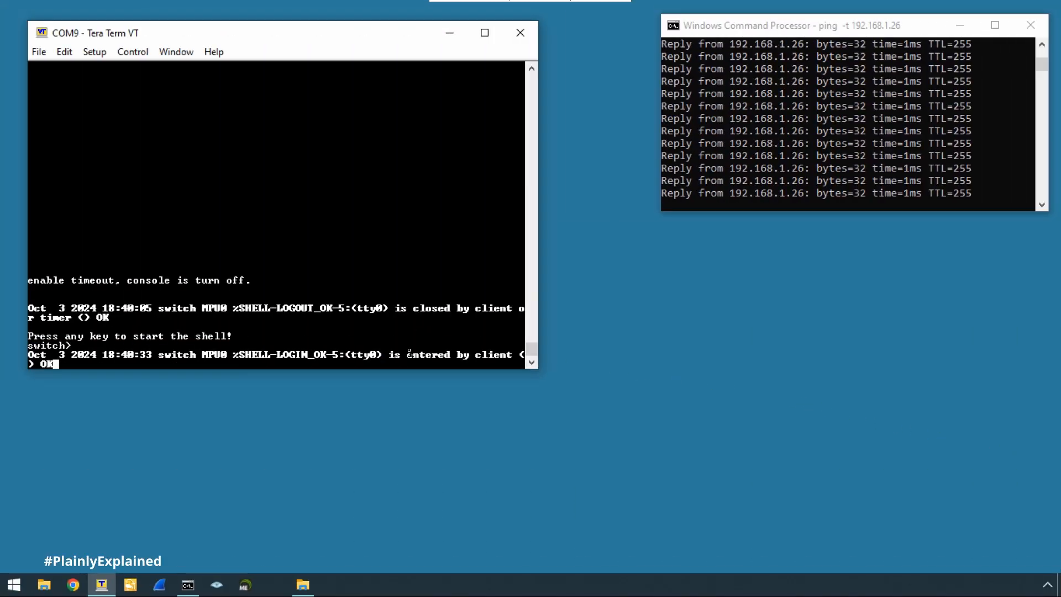
{"action": "key", "text": "Return"}
{"action": "key", "text": "Return"}
{"action": "key", "text": "Return"}
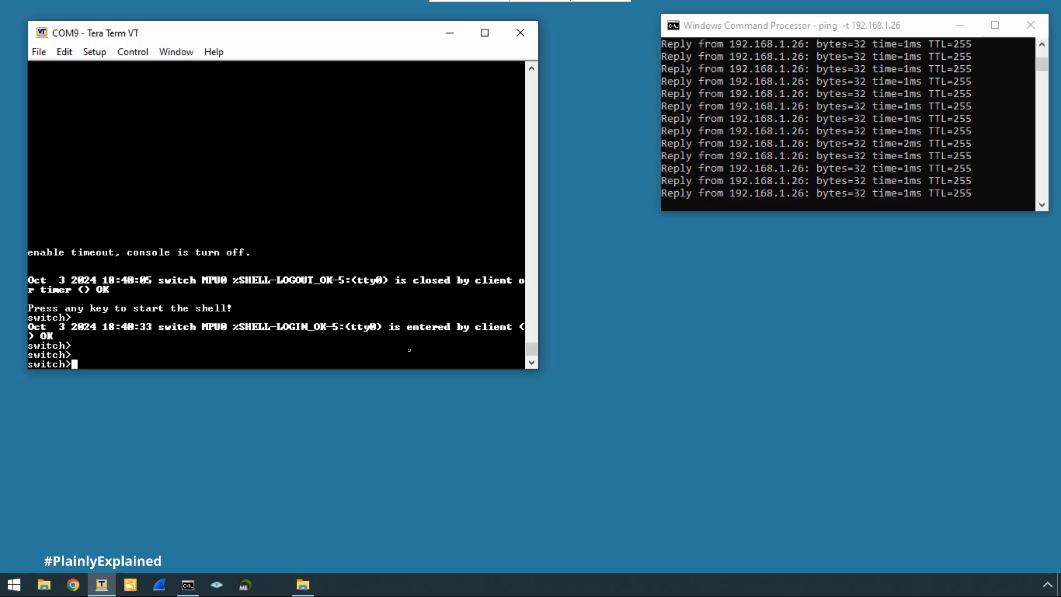
{"action": "type", "text": "en"}
{"action": "key", "text": "Return"}
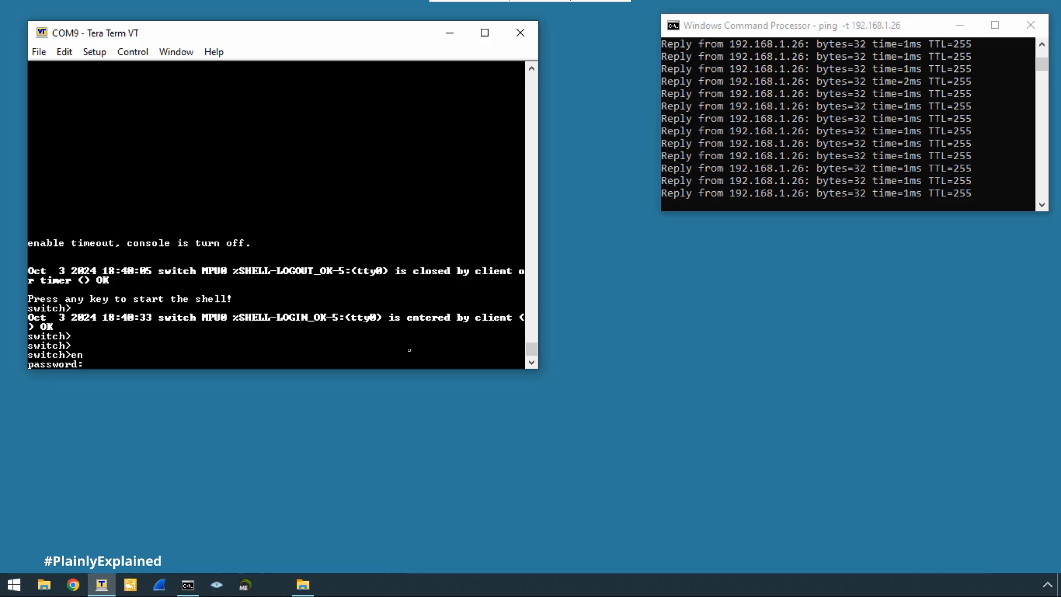
{"action": "key", "text": "Return"}
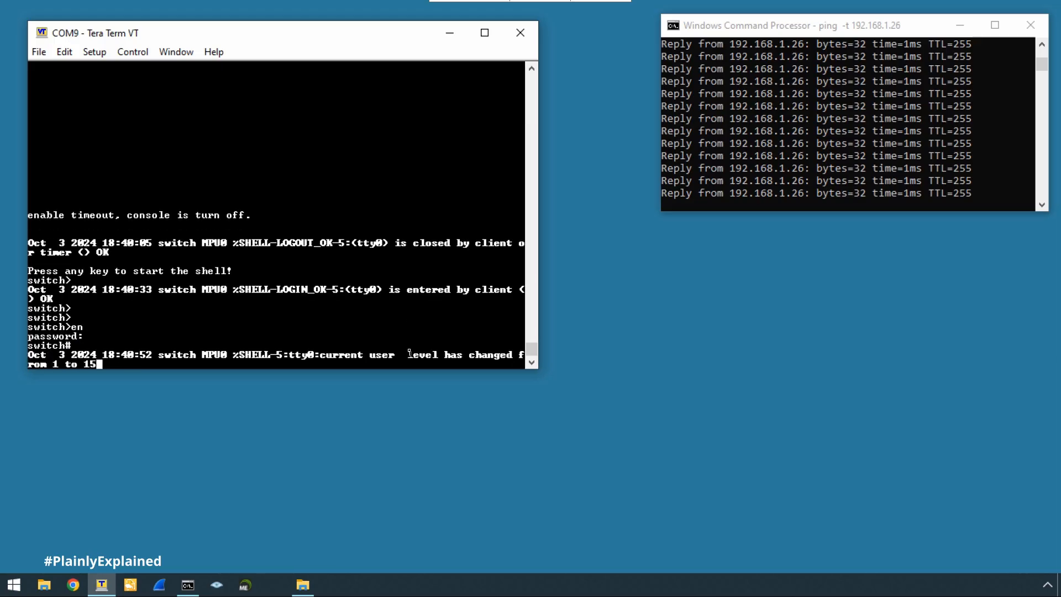
{"action": "key", "text": "Return"}
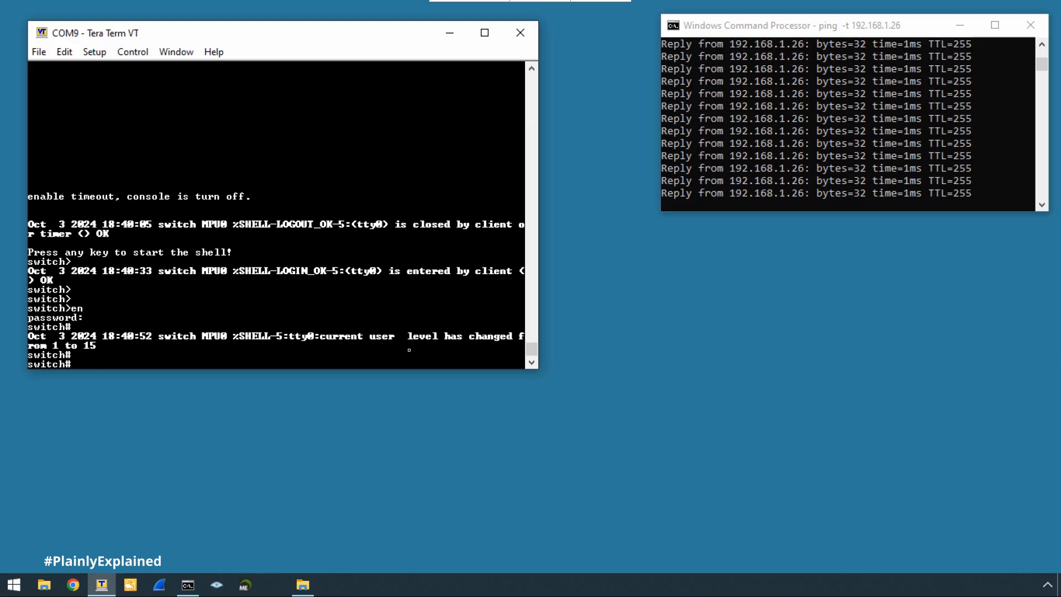
{"action": "type", "text": "conf t"}
Enter global configuration and create local user admin with class manager.
{"action": "key", "text": "Return"}
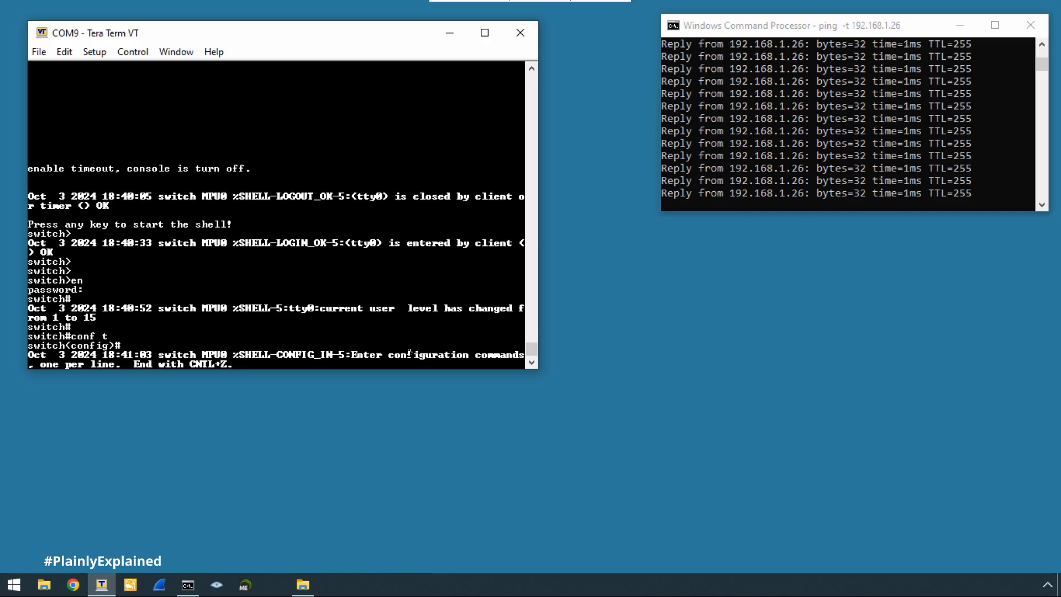
{"action": "key", "text": "Return"}
{"action": "key", "text": "Return"}
{"action": "key", "text": "Return"}
{"action": "key", "text": "Return"}
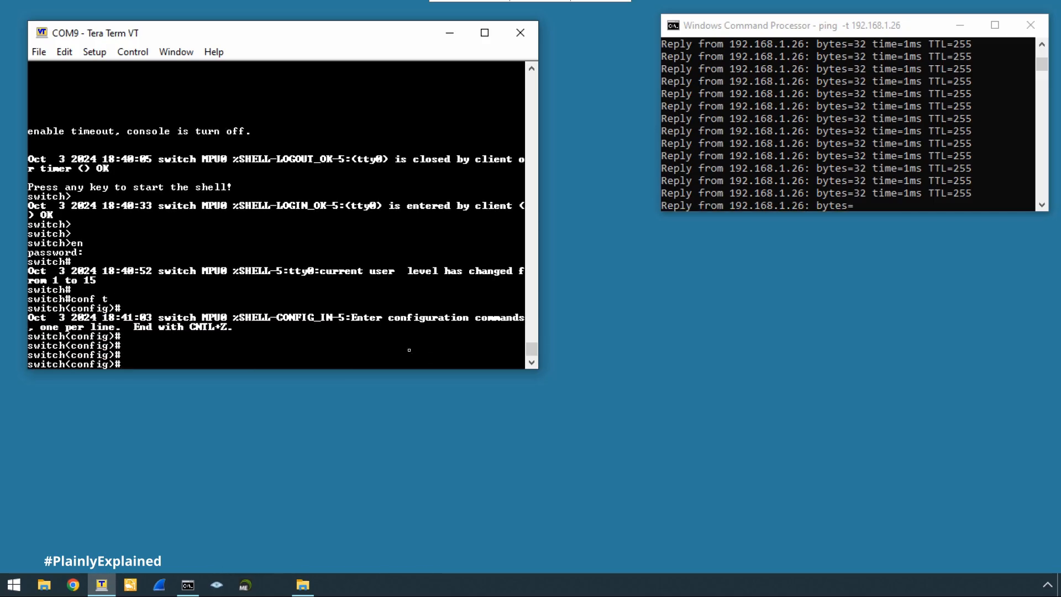
{"action": "type", "text": "local-"}
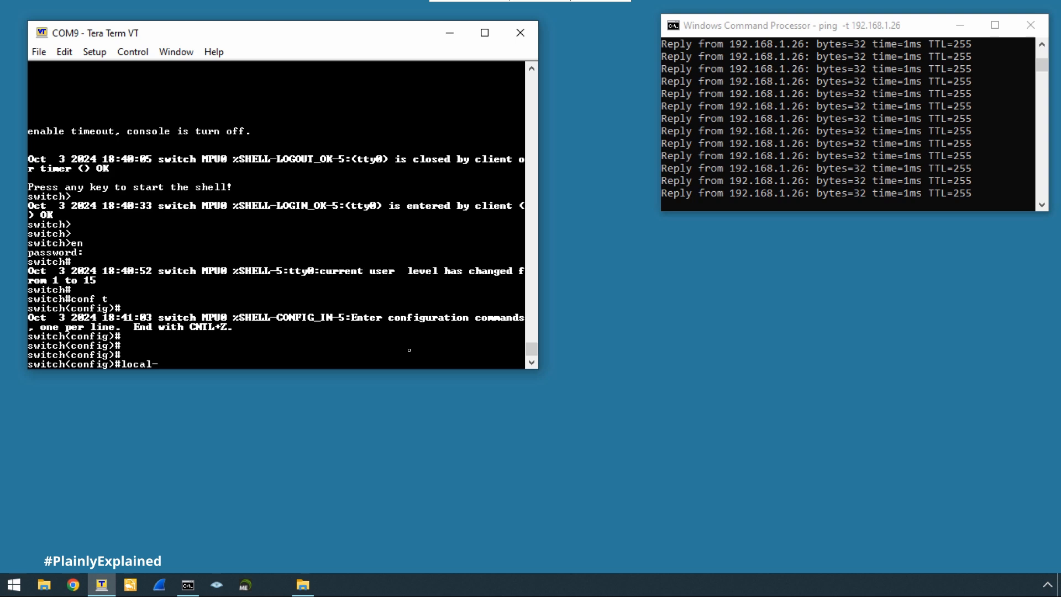
{"action": "type", "text": "user admin class manager"}
{"action": "key", "text": "Return"}
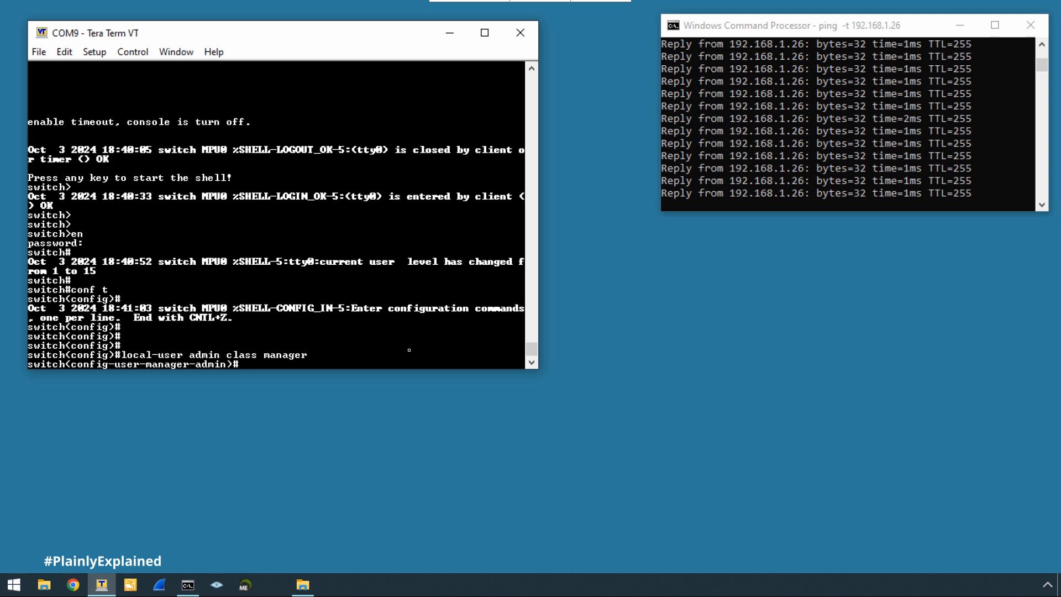
Give admin service-type ssh, a temporary password and privilege 15.
{"action": "type", "text": "service-type ssh"}
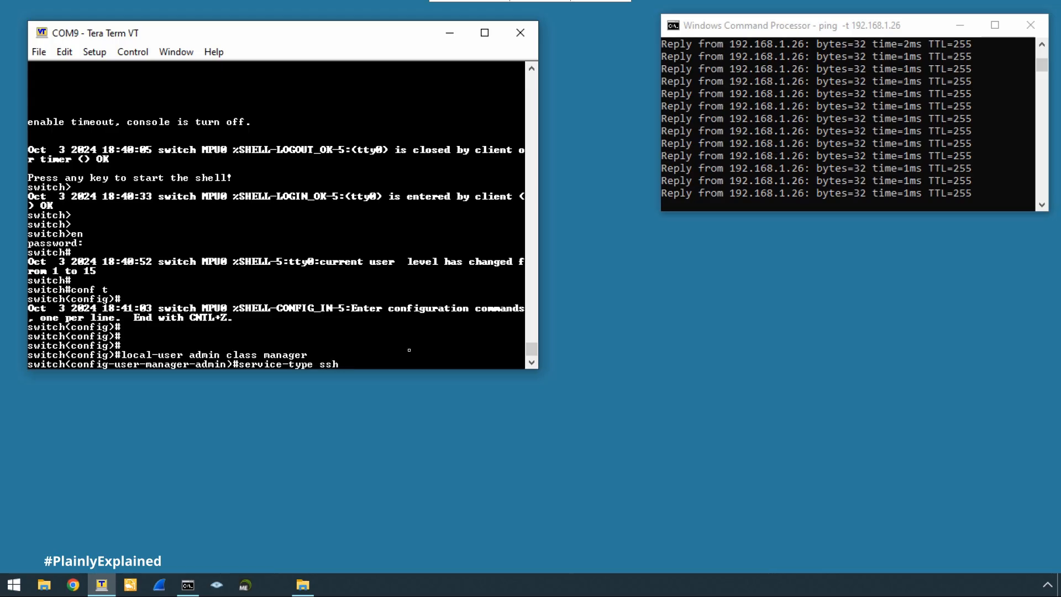
{"action": "key", "text": "Return"}
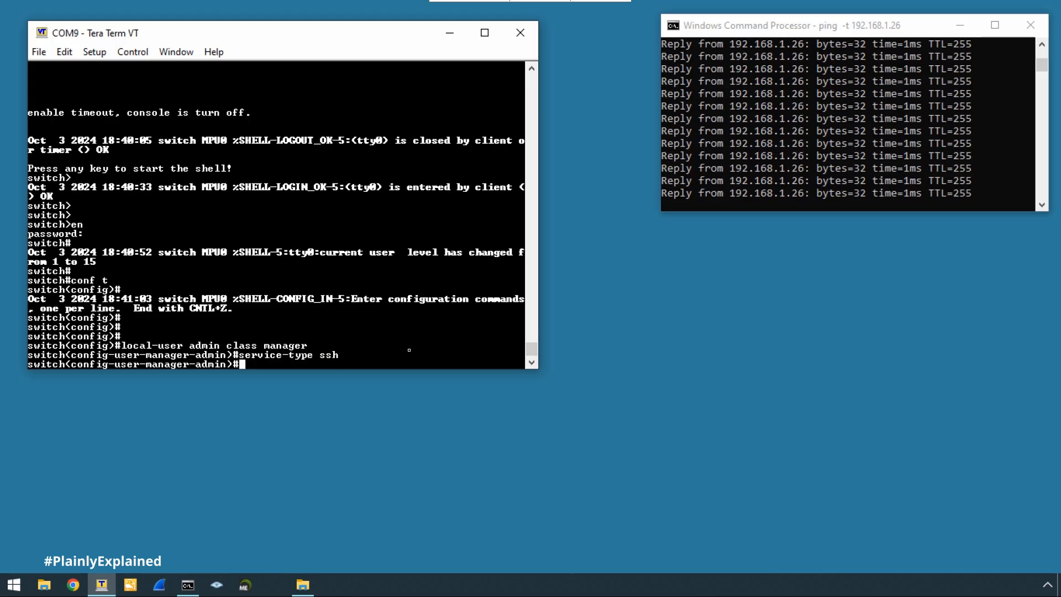
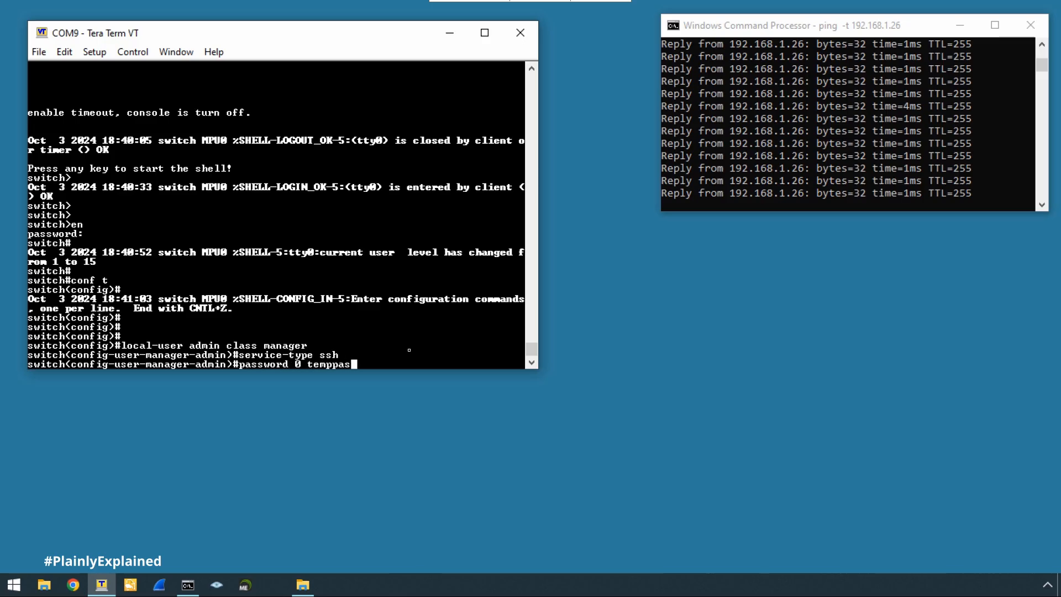
{"action": "key", "text": "Return"}
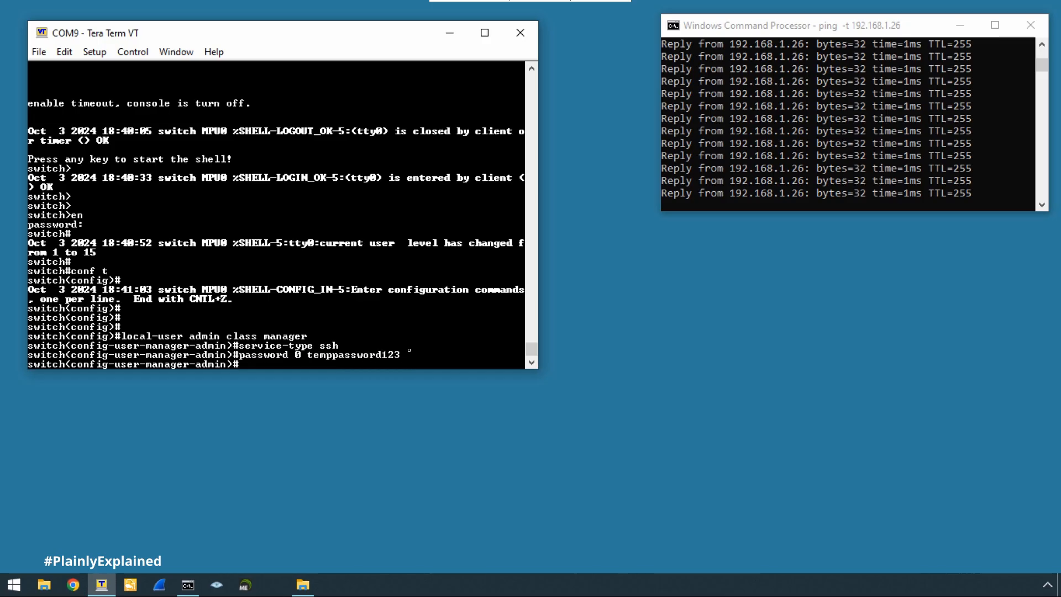
{"action": "type", "text": "privilege 15"}
{"action": "key", "text": "Return"}
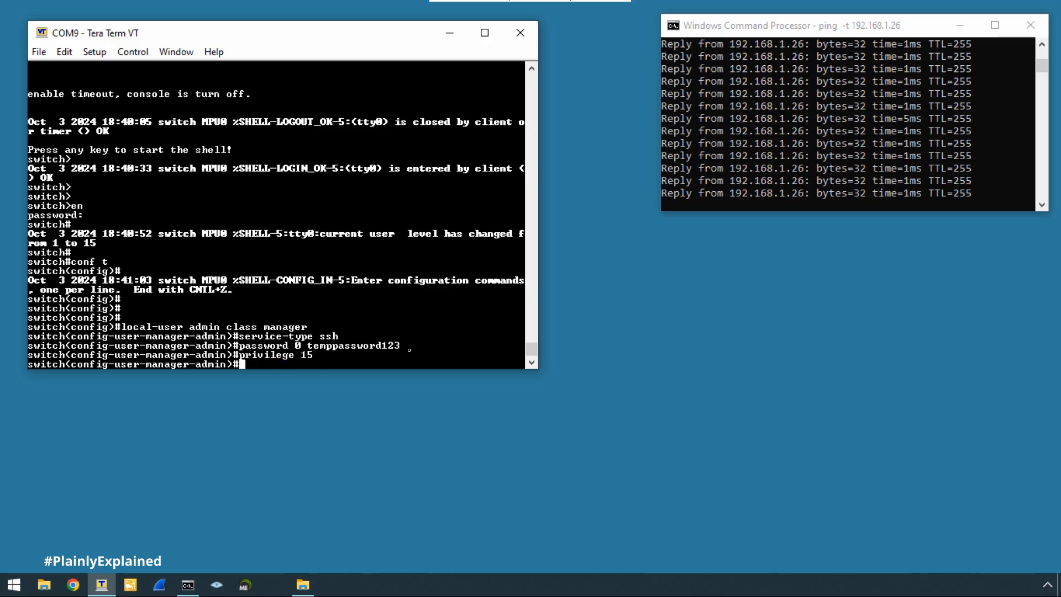
{"action": "type", "text": "line vty 0 15"}
Set vty lines 0–15 to exec-timeout 0 and login aaa.
{"action": "key", "text": "Return"}
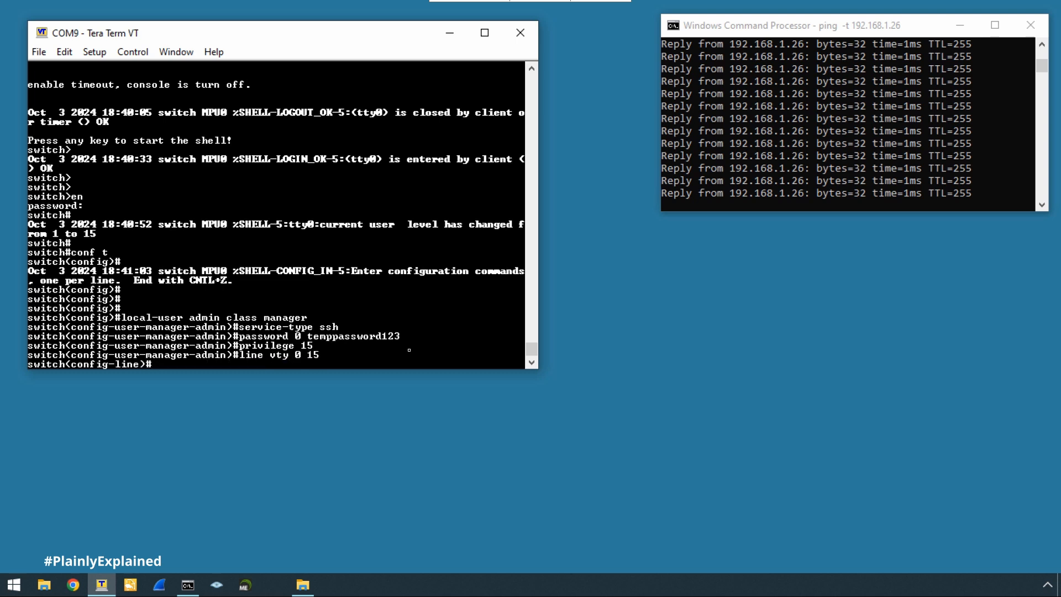
{"action": "type", "text": "exec-timeout 0"}
{"action": "key", "text": "Return"}
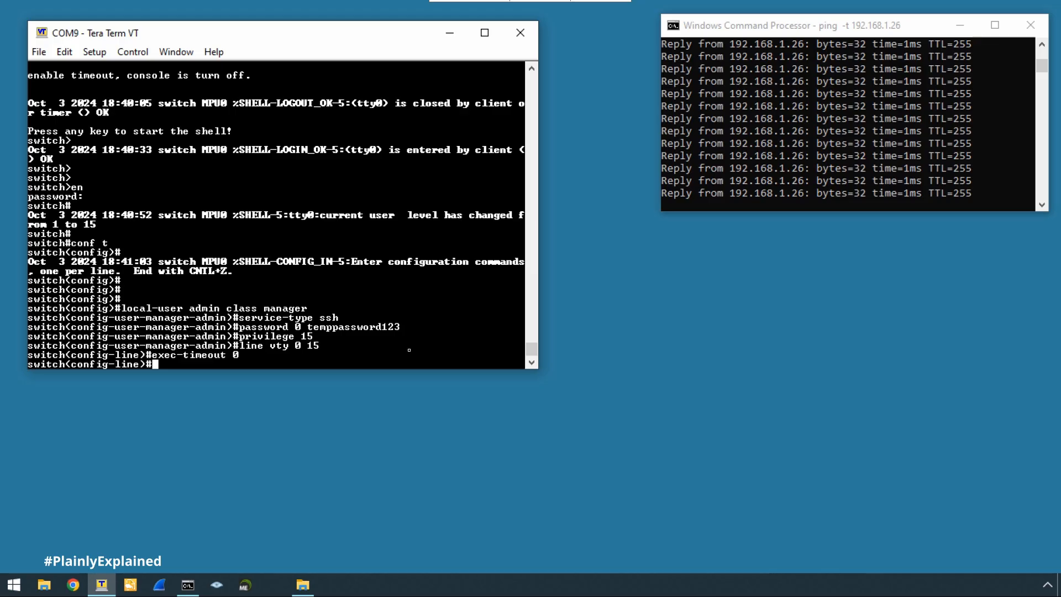
{"action": "type", "text": "login aaa"}
{"action": "key", "text": "Return"}
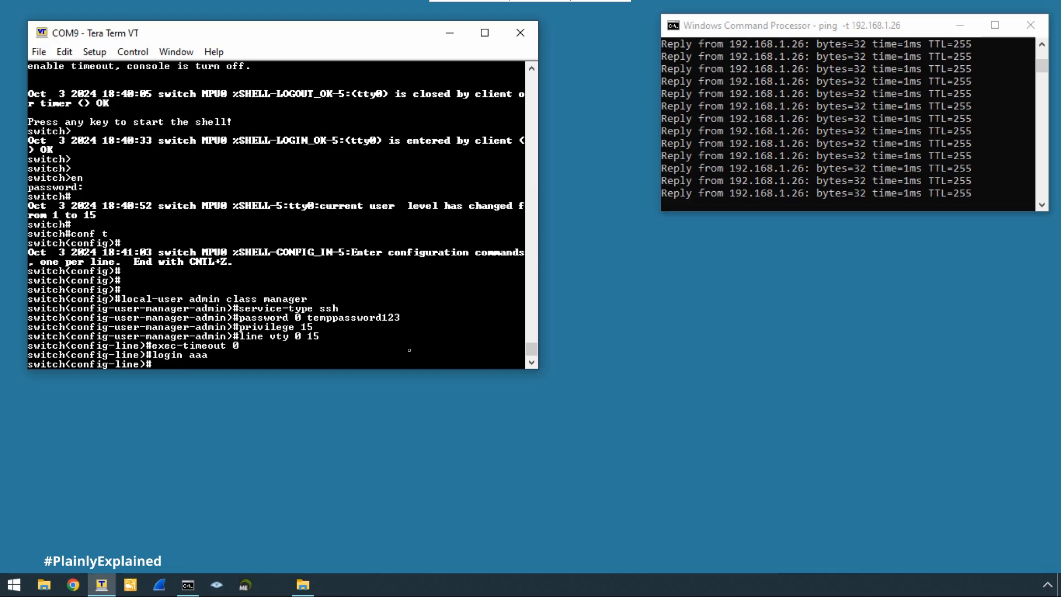
Enable the switch's SSH server with ip ssh server.
{"action": "type", "text": "ip ssh server"}
{"action": "key", "text": "Return"}
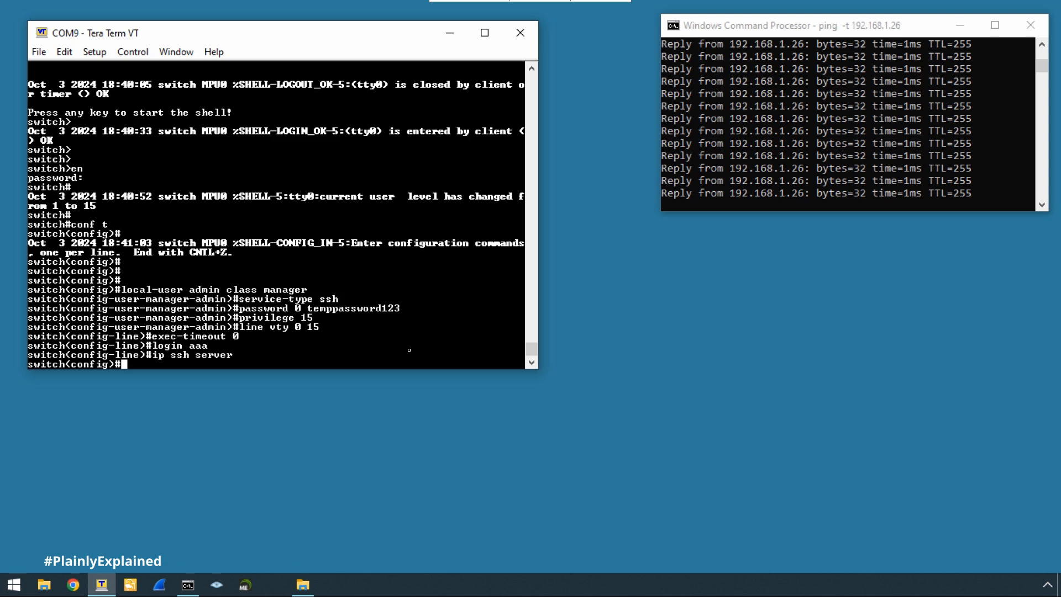
{"action": "key", "text": "Return"}
{"action": "key", "text": "Return"}
{"action": "key", "text": "Return"}
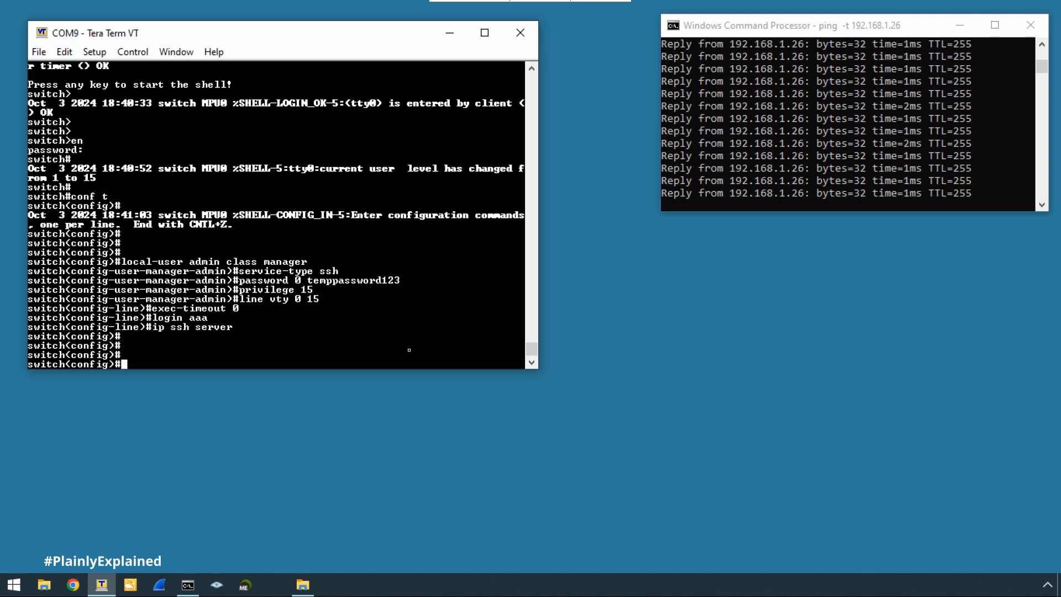
Close the ping window and shrink Tera Term into the desktop's upper-right corner.
{"action": "left_click", "coordinate": [1031, 24]}
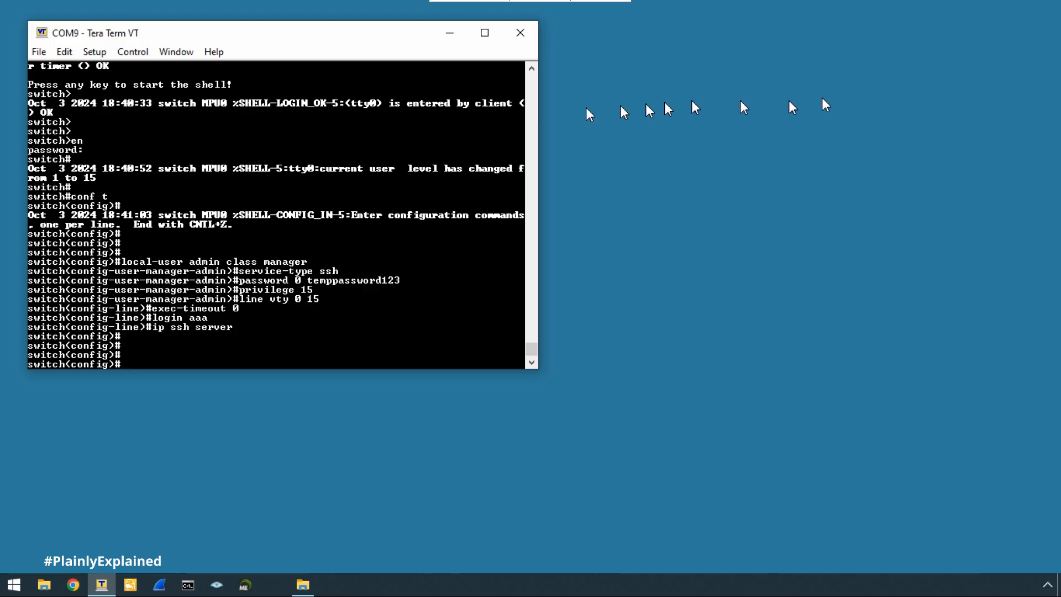
{"action": "left_click_drag", "start_coordinate": [316, 38], "coordinate": [822, 23]}
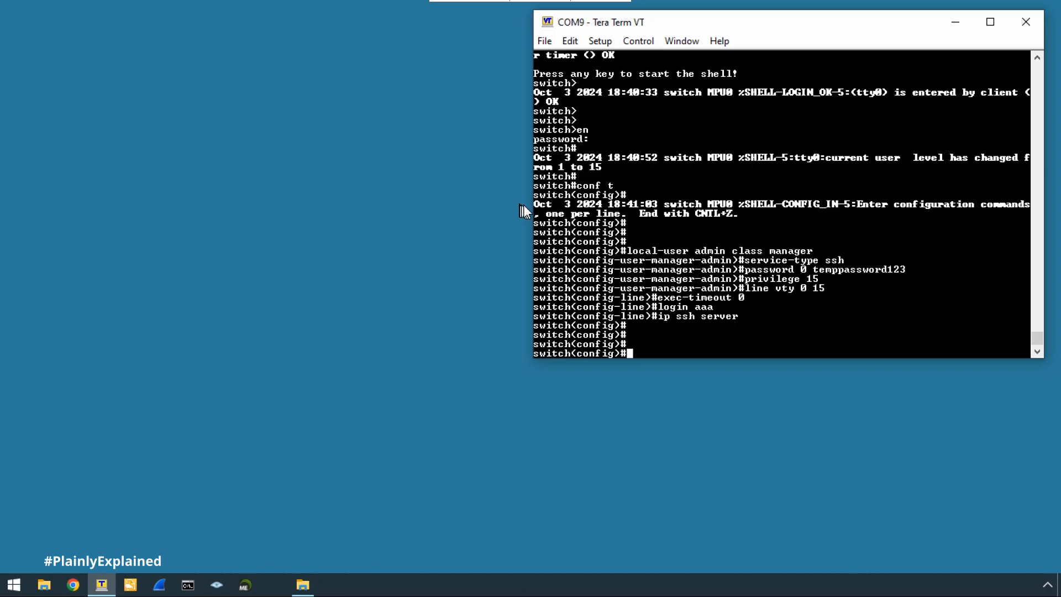
{"action": "left_click_drag", "start_coordinate": [524, 205], "coordinate": [601, 203]}
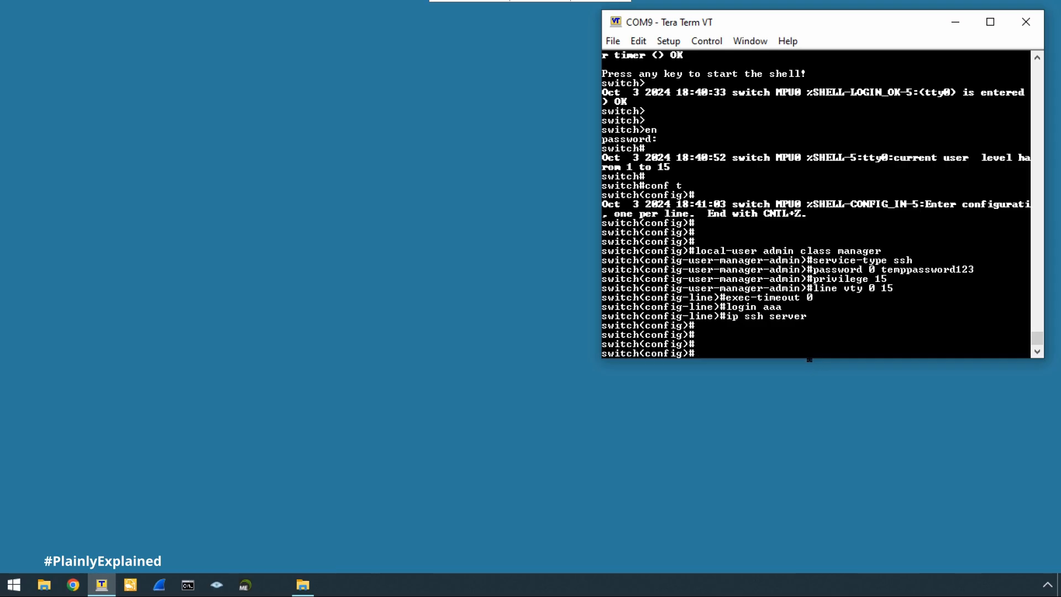
{"action": "left_click_drag", "start_coordinate": [811, 358], "coordinate": [817, 307]}
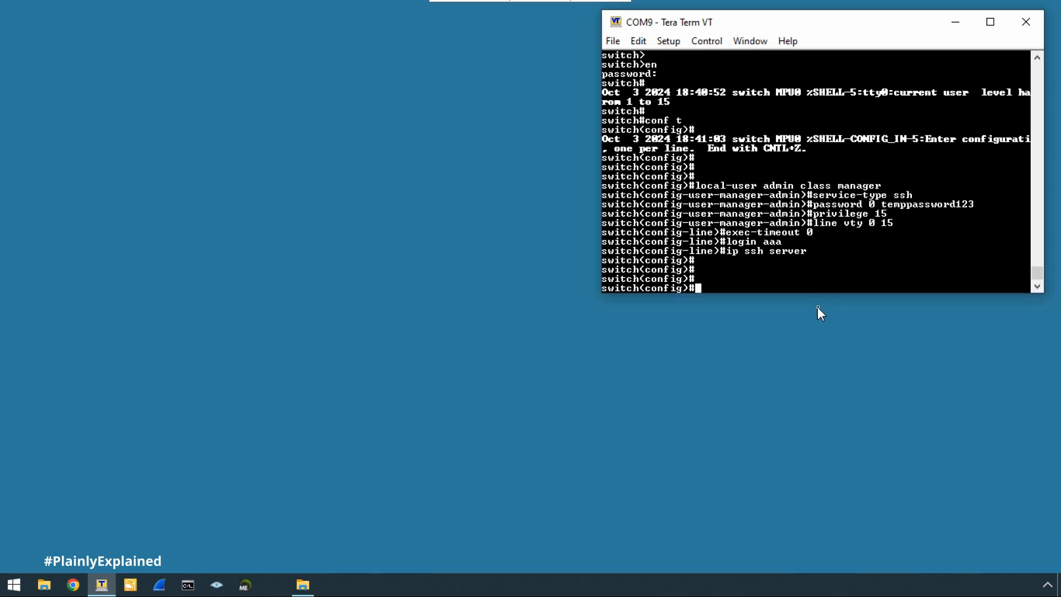
Change the COM9 console font to Source Code Pro, size 10, and shorten the window.
{"action": "left_click", "coordinate": [668, 41]}
{"action": "mouse_move", "coordinate": [701, 92]}
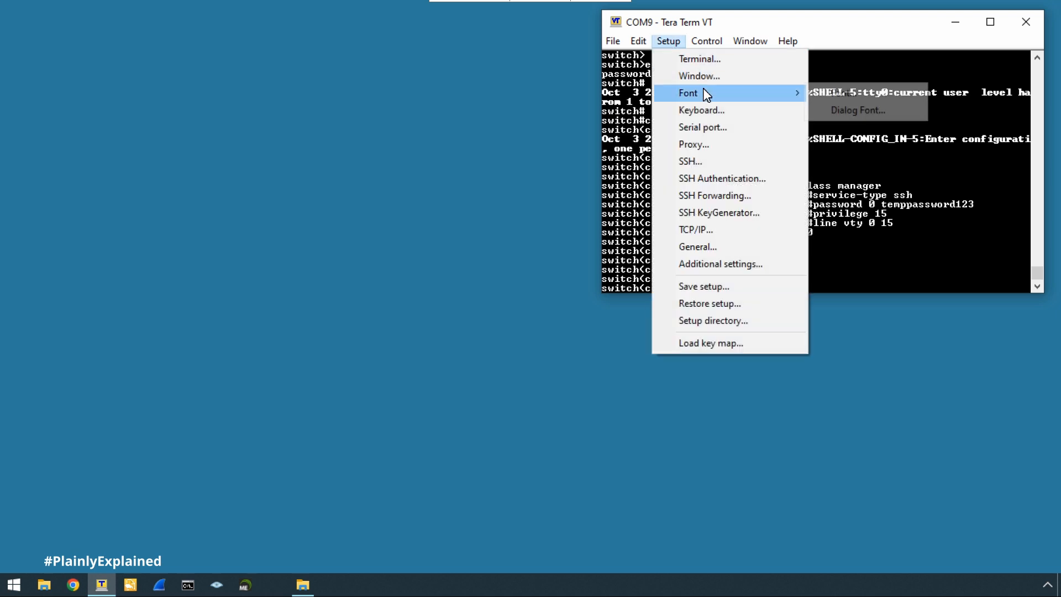
{"action": "left_click", "coordinate": [838, 91]}
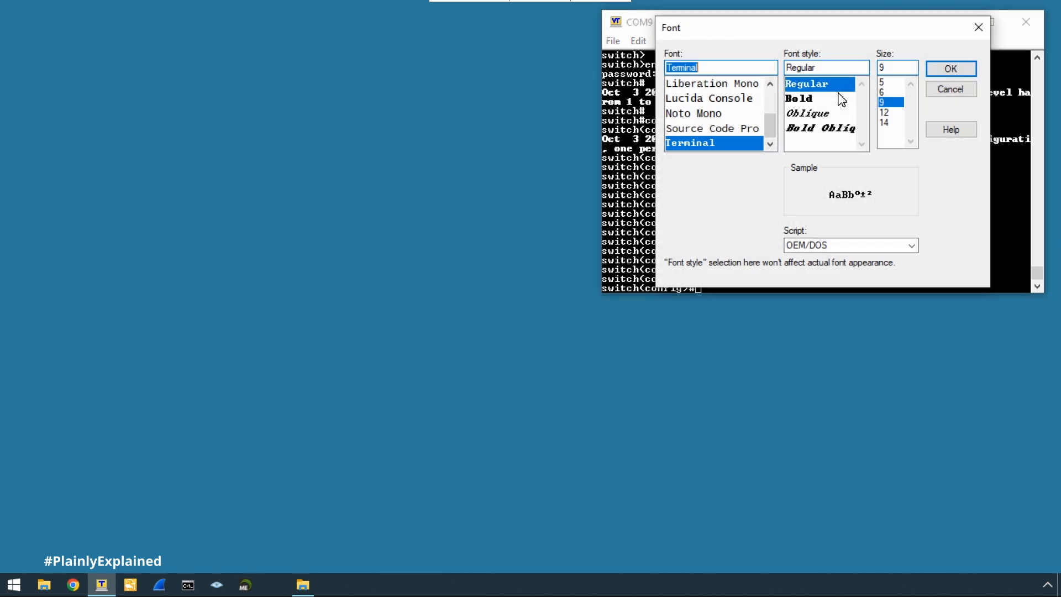
{"action": "left_click", "coordinate": [724, 129]}
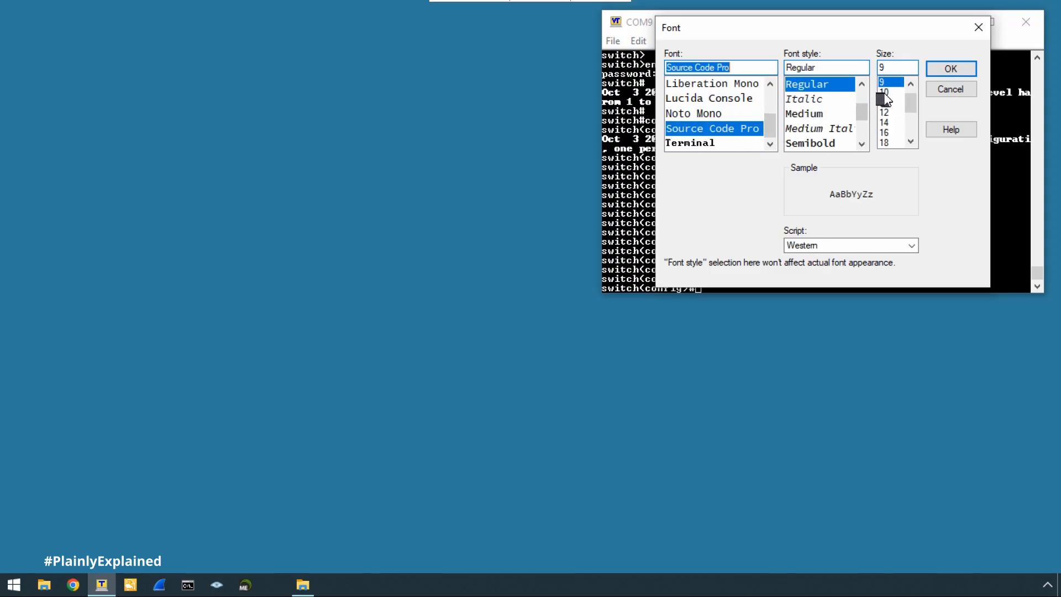
{"action": "left_click", "coordinate": [884, 93]}
{"action": "left_click", "coordinate": [950, 69]}
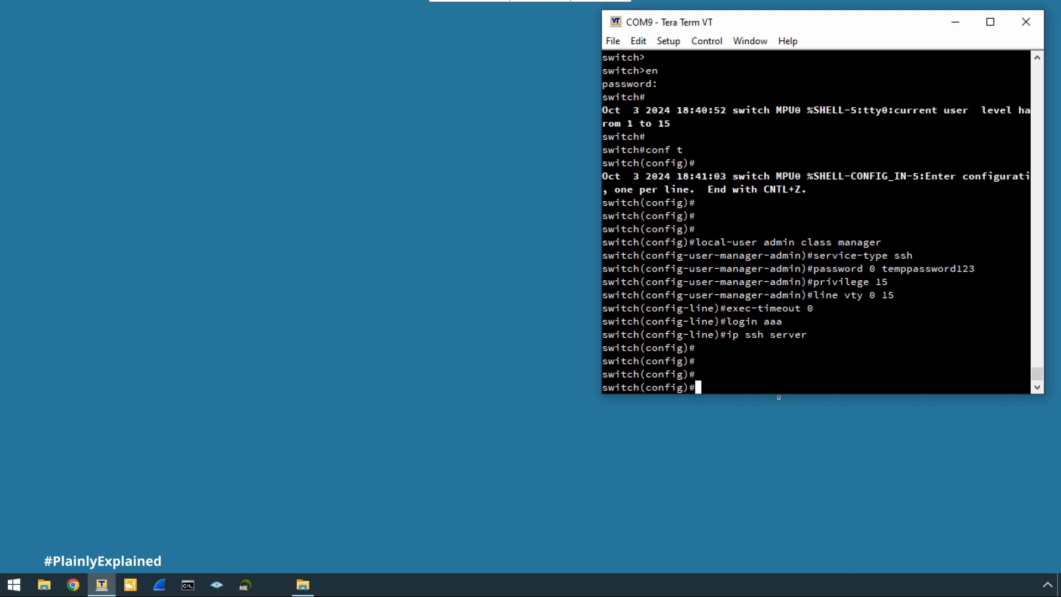
{"action": "left_click_drag", "start_coordinate": [779, 394], "coordinate": [778, 312]}
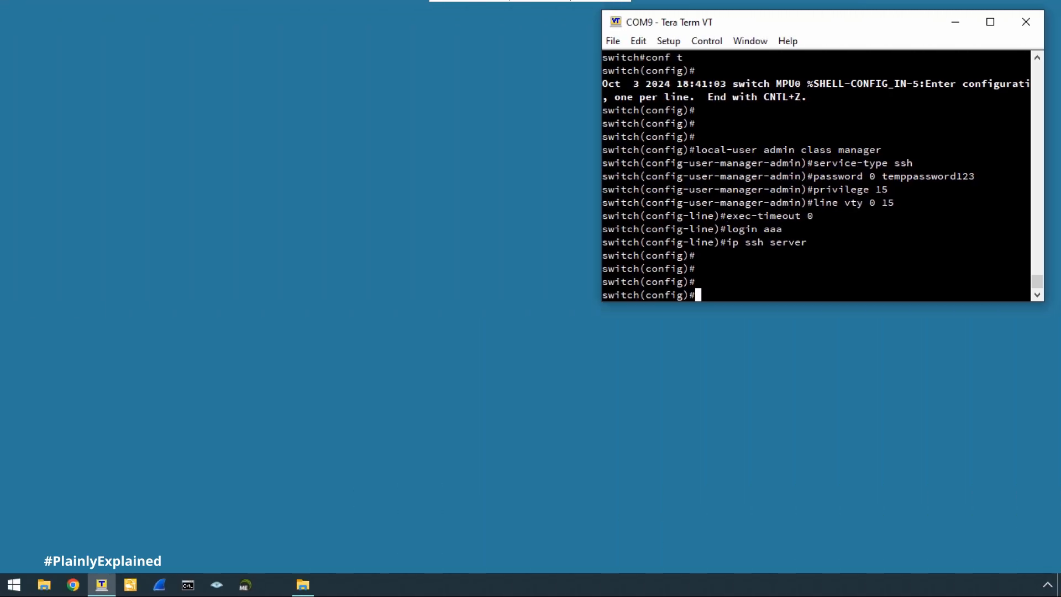
Start a second Tera Term session over SSH to 192.168.1.26 and log in as admin.
{"action": "right_click", "coordinate": [101, 590]}
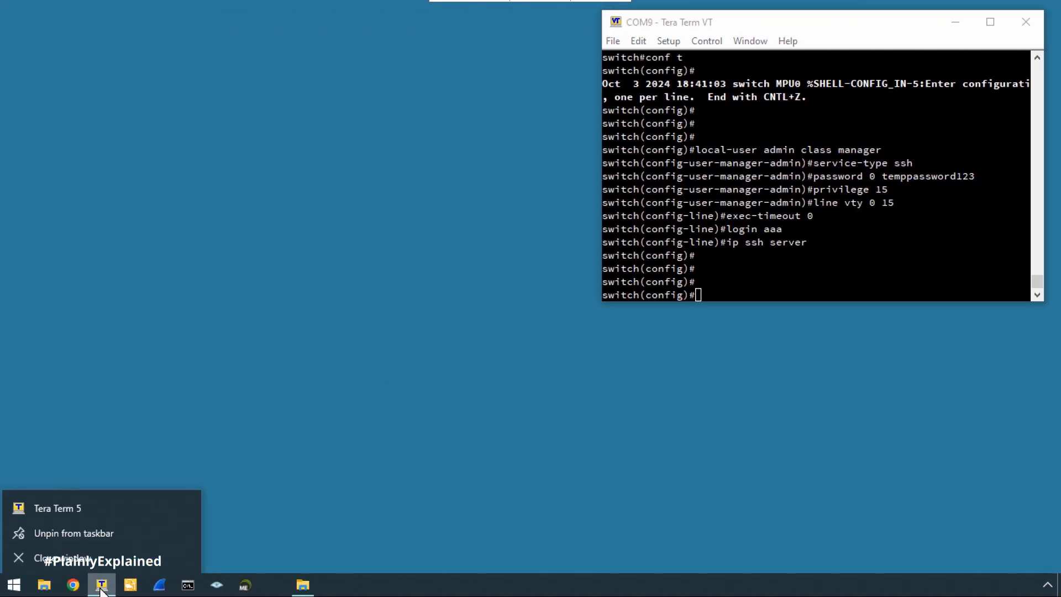
{"action": "left_click", "coordinate": [77, 508]}
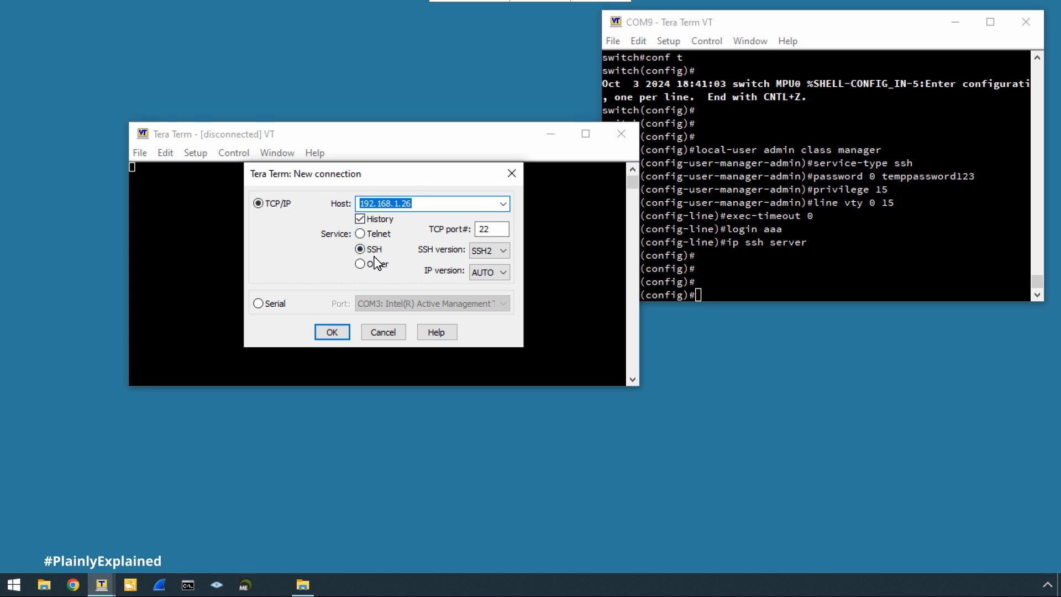
{"action": "left_click", "coordinate": [332, 332]}
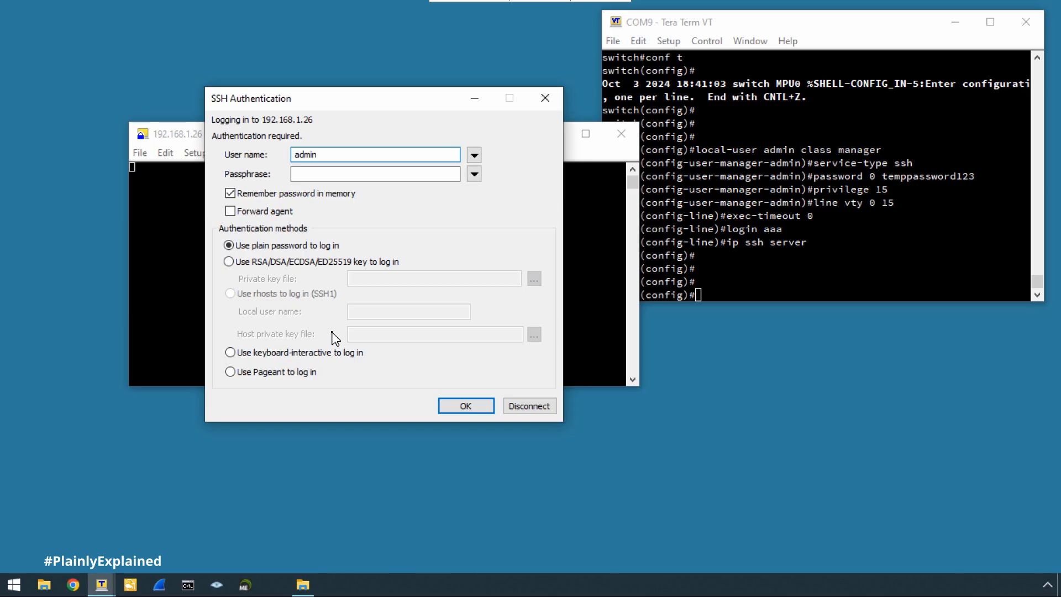
{"action": "left_click", "coordinate": [303, 174]}
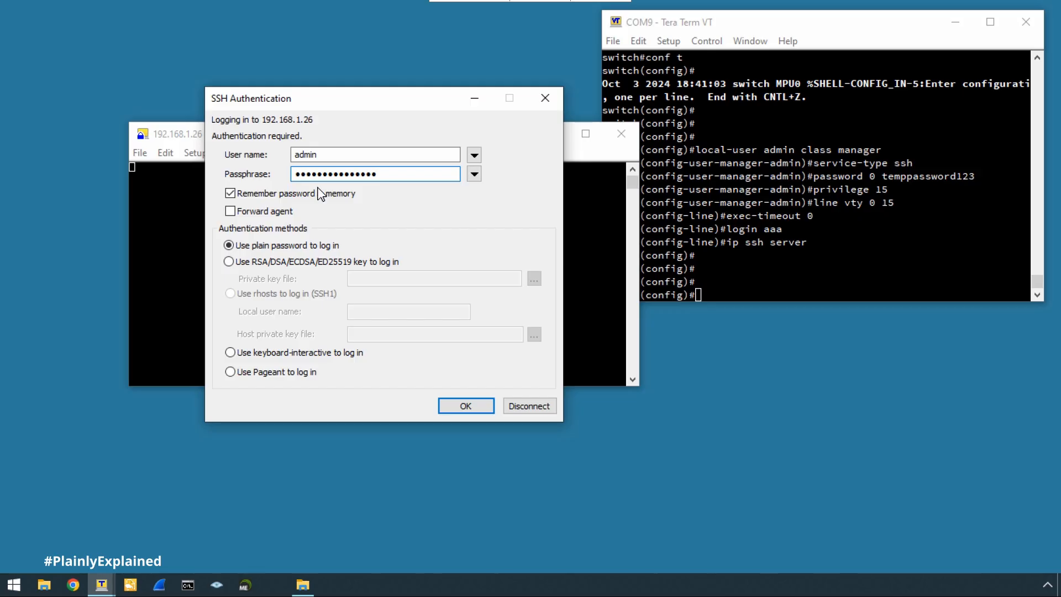
{"action": "left_click", "coordinate": [467, 406]}
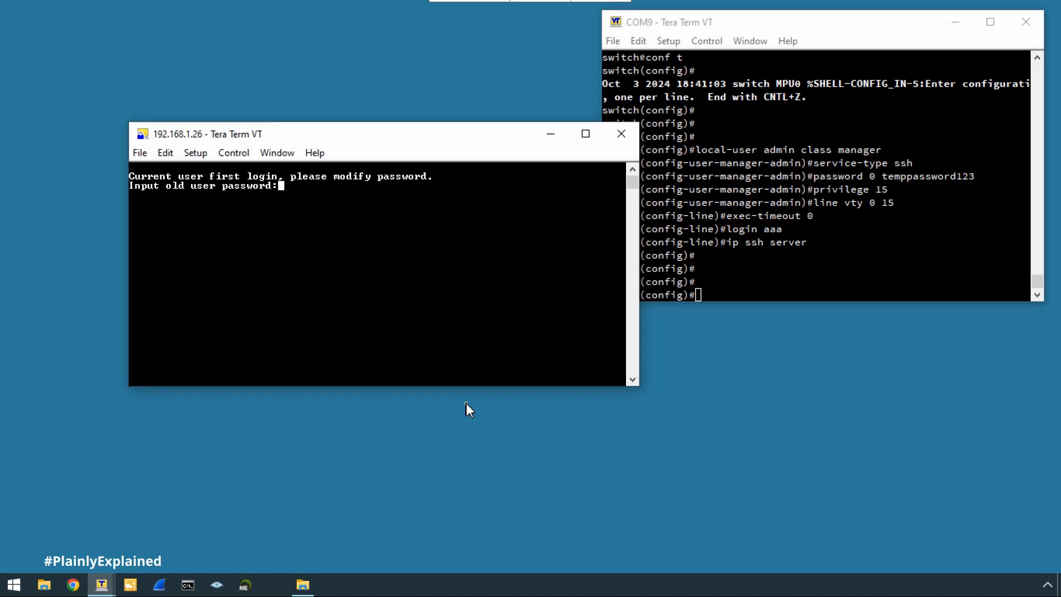
Replace the admin's initial password, then move the SSH window top-left and make it taller.
{"action": "key", "text": "Return"}
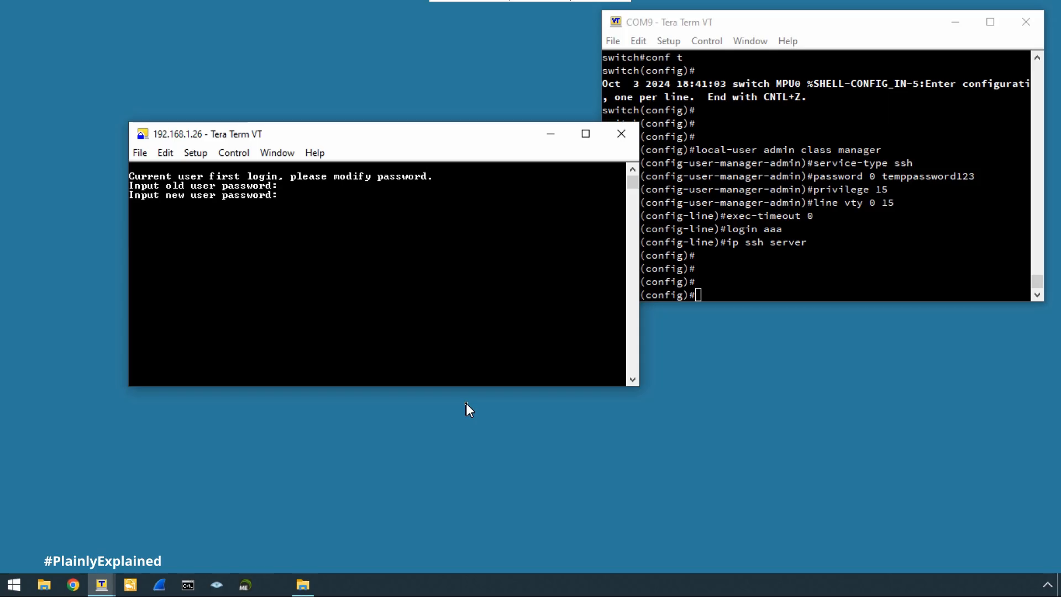
{"action": "key", "text": "Return"}
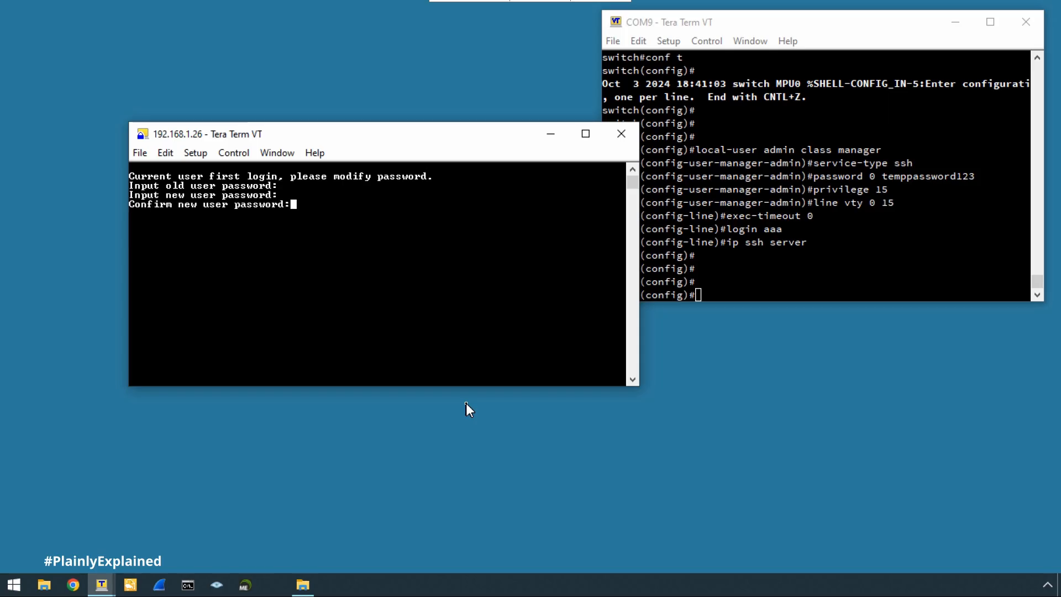
{"action": "key", "text": "Return"}
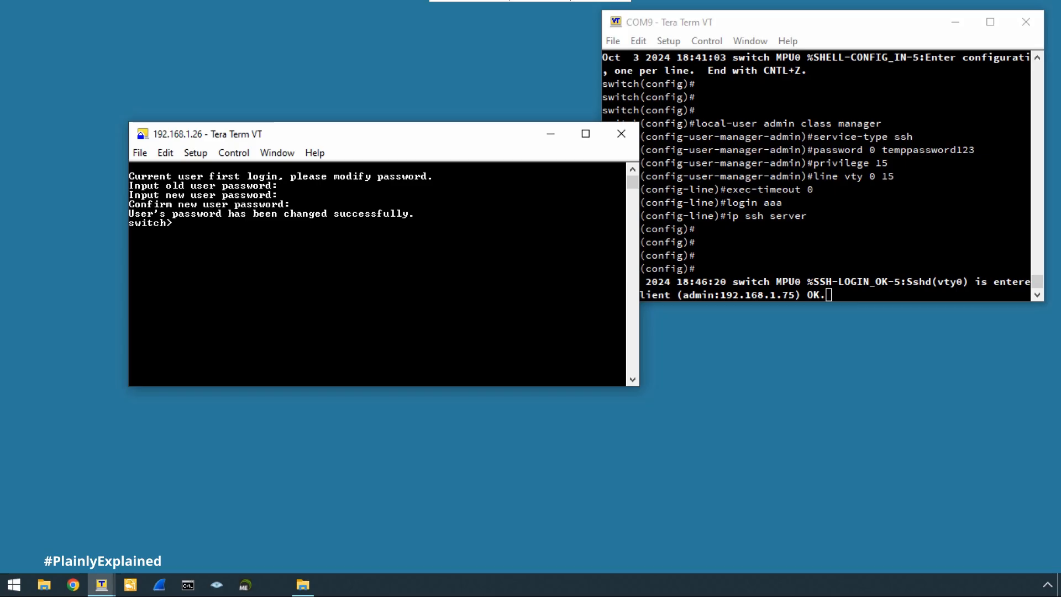
{"action": "left_click_drag", "start_coordinate": [385, 136], "coordinate": [268, 34]}
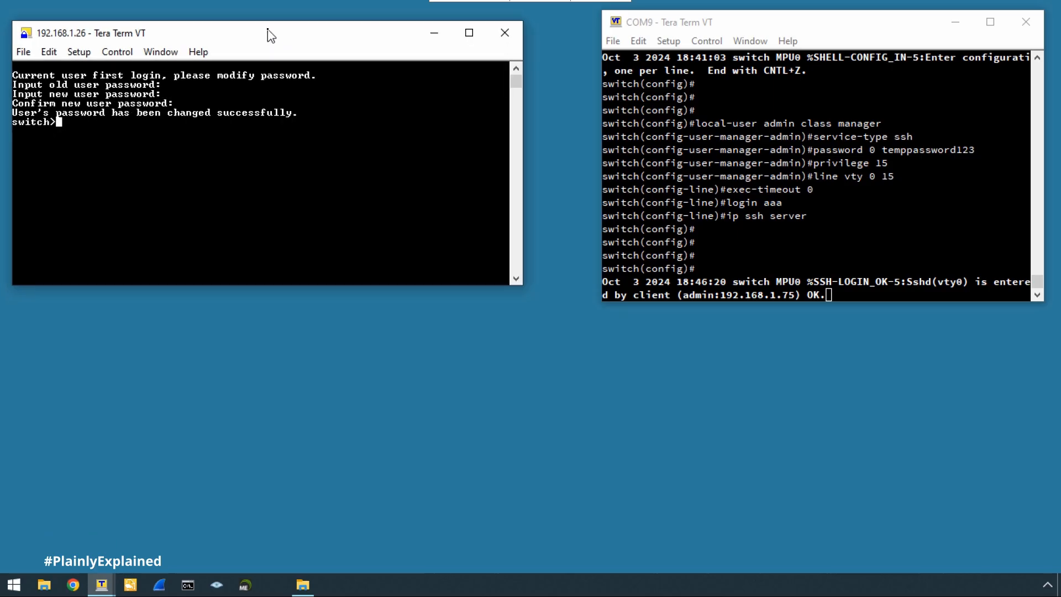
{"action": "left_click_drag", "start_coordinate": [294, 288], "coordinate": [295, 387]}
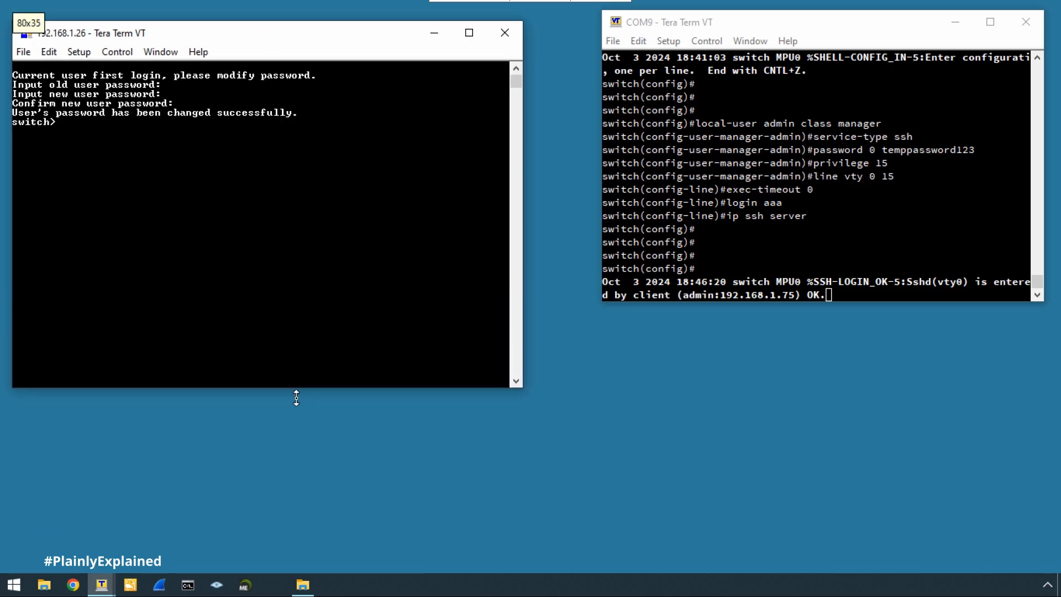
Enter privileged config mode with en and conf t, then run 'telnet server disable'.
{"action": "key", "text": "Return"}
{"action": "key", "text": "Return"}
{"action": "key", "text": "Return"}
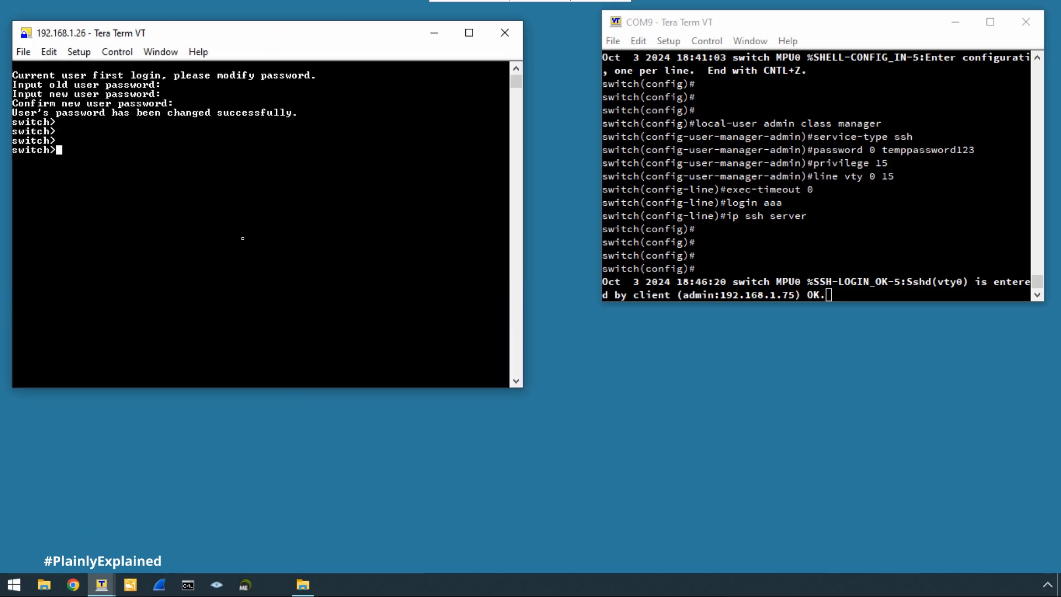
{"action": "type", "text": "en"}
{"action": "key", "text": "Return"}
{"action": "key", "text": "Return"}
{"action": "type", "text": "conf t"}
{"action": "key", "text": "Return"}
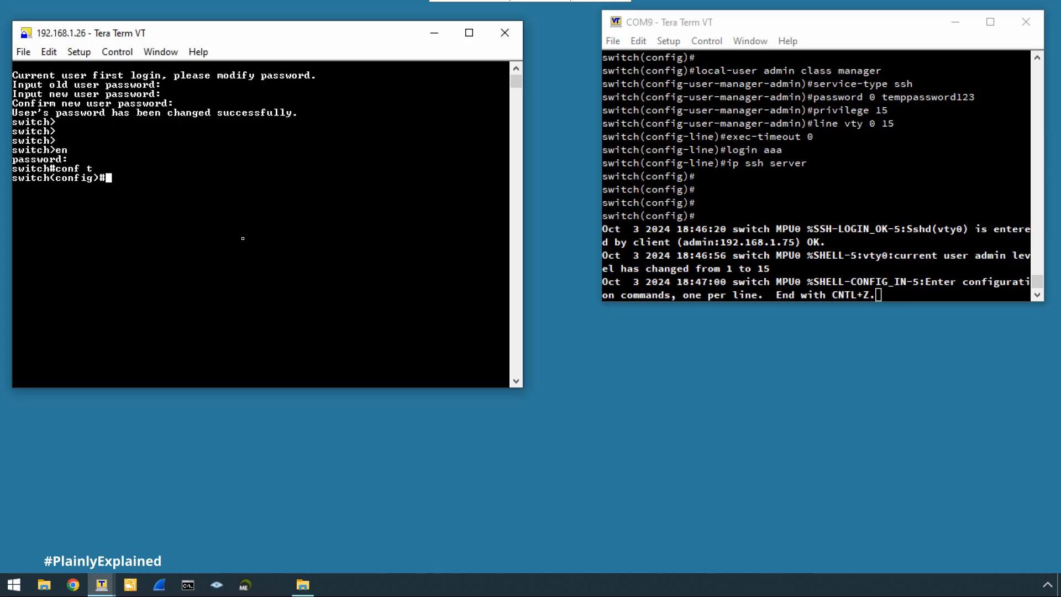
{"action": "type", "text": "telnet server disable"}
{"action": "key", "text": "Return"}
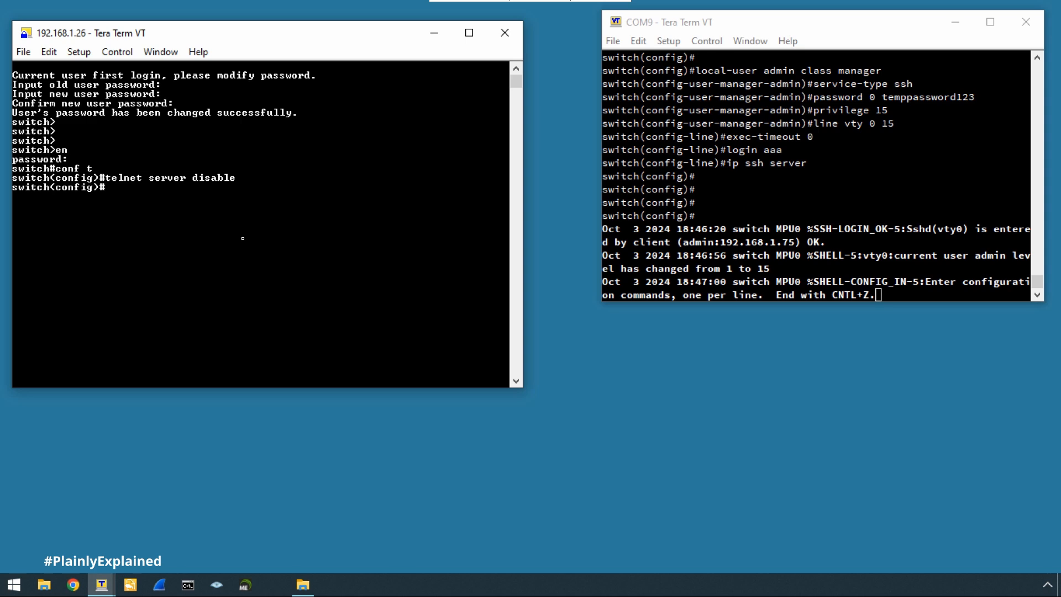
{"action": "left_click", "coordinate": [217, 586]}
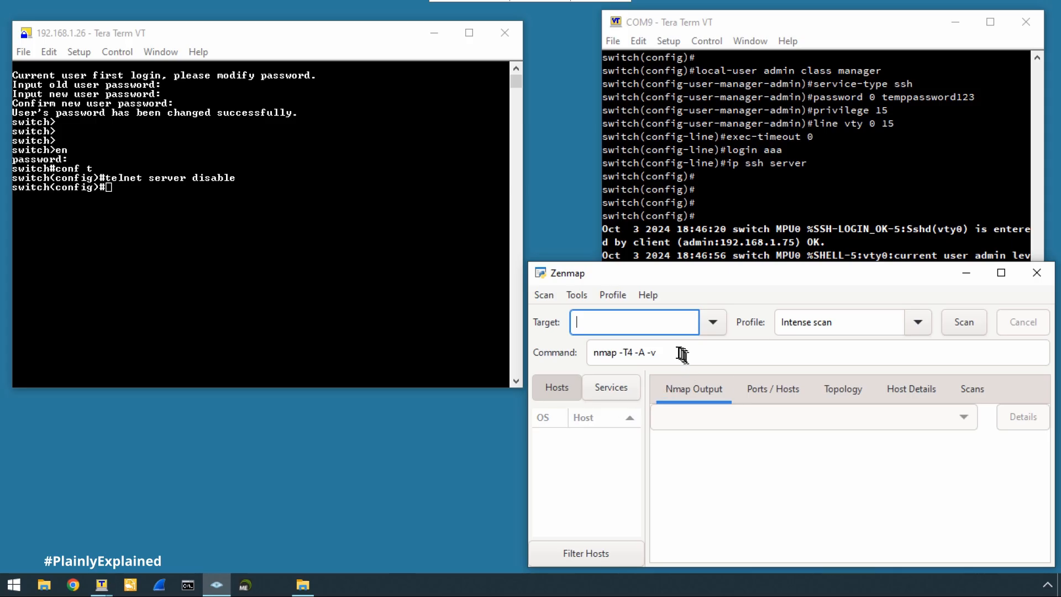
Scan 192.168.1.26 with -sS -sU, confirm only port 22 ssh is open, and discard the results.
{"action": "left_click_drag", "start_coordinate": [676, 353], "coordinate": [619, 353]}
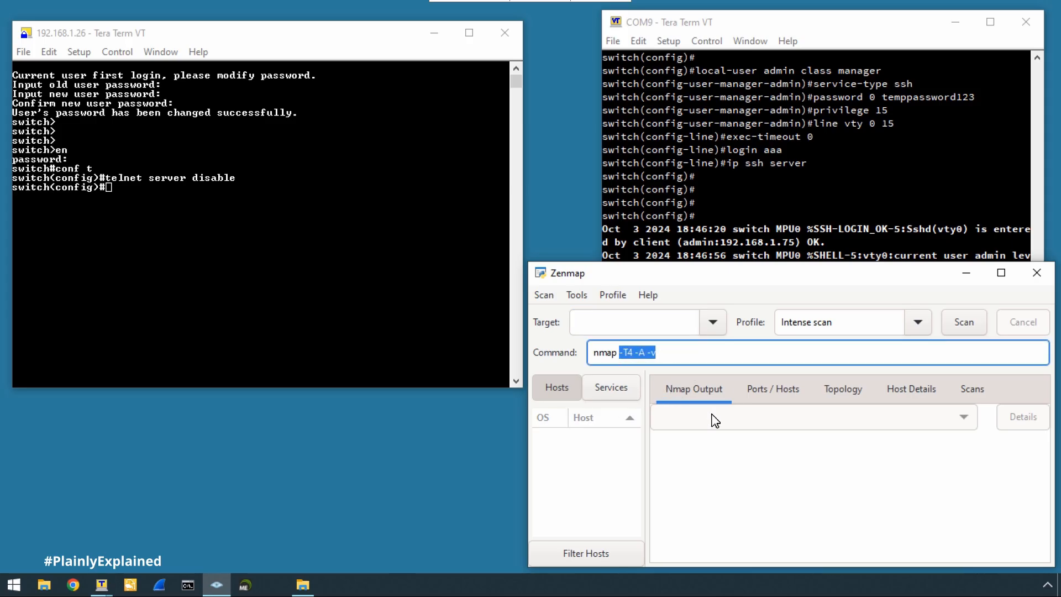
{"action": "type", "text": "-s"}
{"action": "type", "text": "U "}
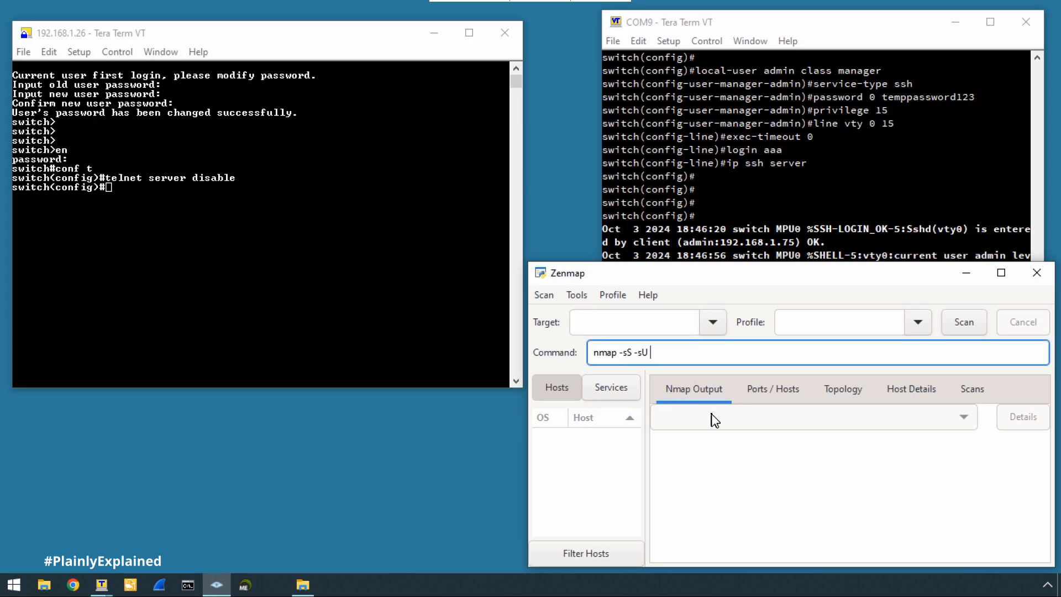
{"action": "type", "text": "192.168.1.26"}
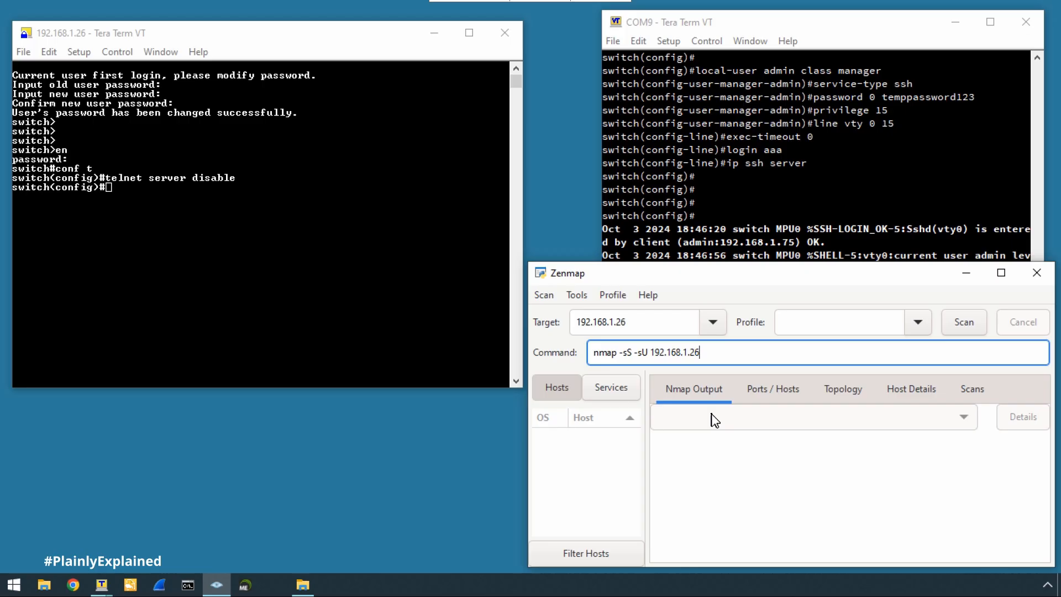
{"action": "key", "text": "Return"}
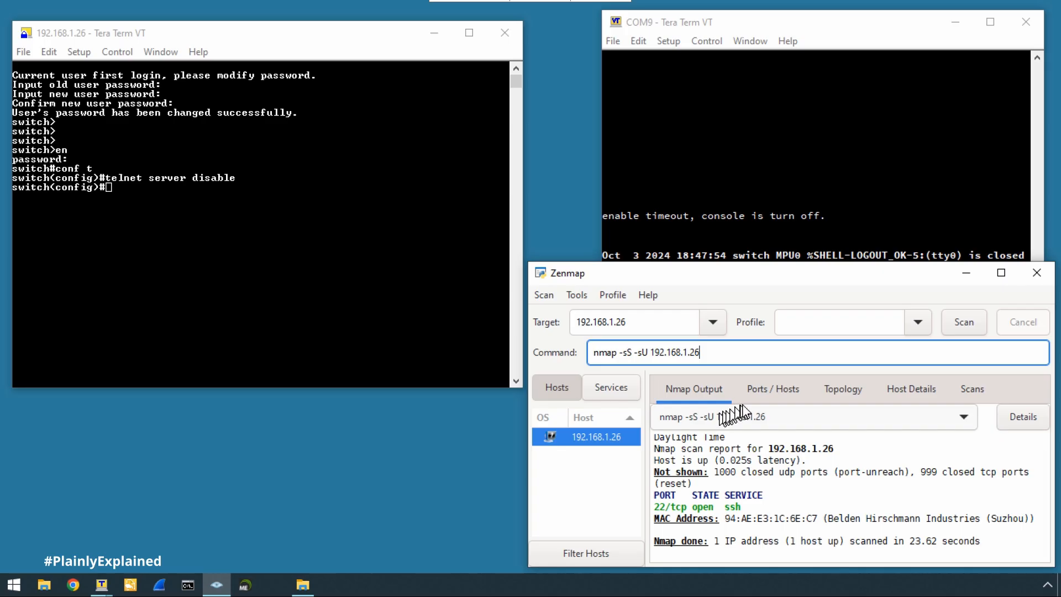
{"action": "left_click", "coordinate": [765, 394]}
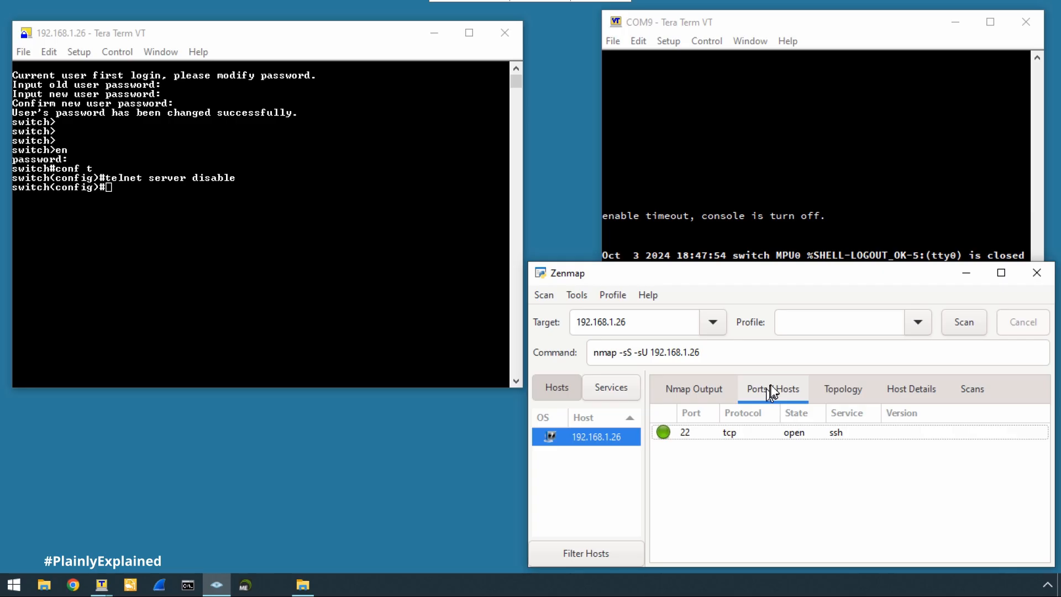
{"action": "left_click", "coordinate": [1035, 274]}
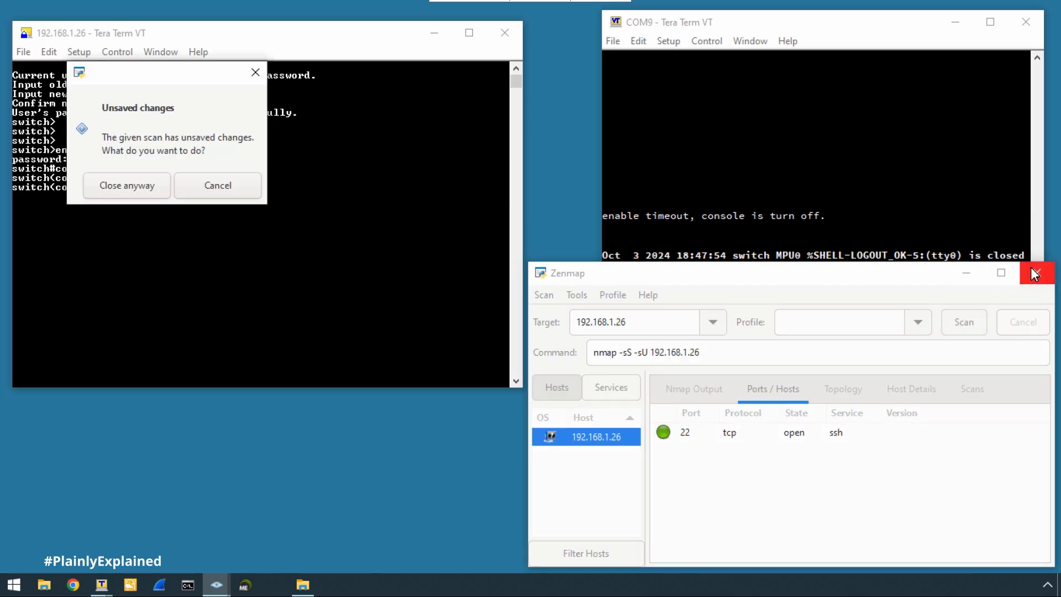
{"action": "left_click", "coordinate": [140, 189]}
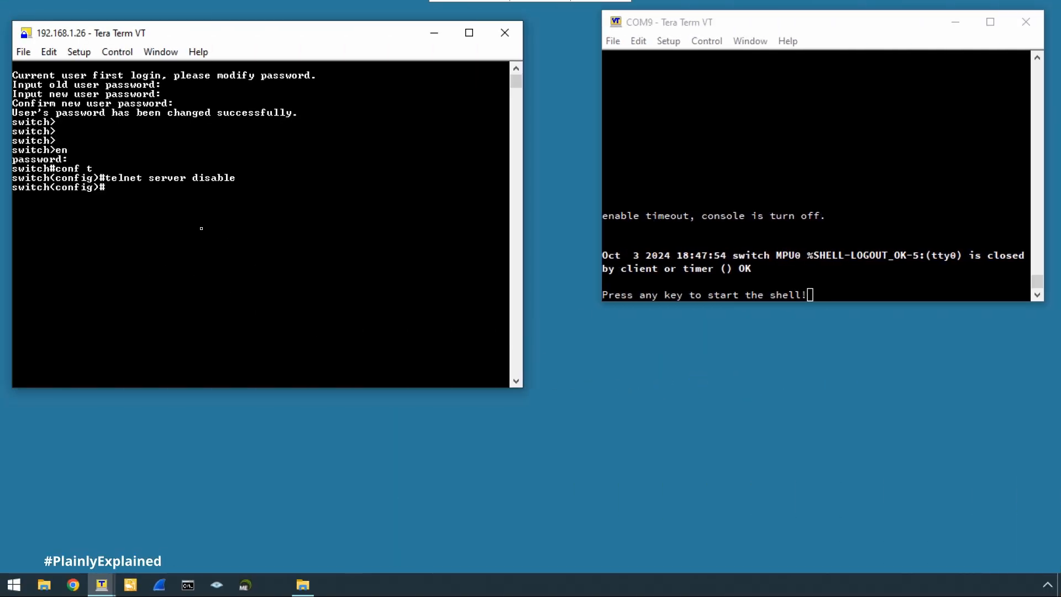
Make admin a manager-class local user with service-type web.
{"action": "key", "text": "Return"}
{"action": "key", "text": "Return"}
{"action": "key", "text": "Return"}
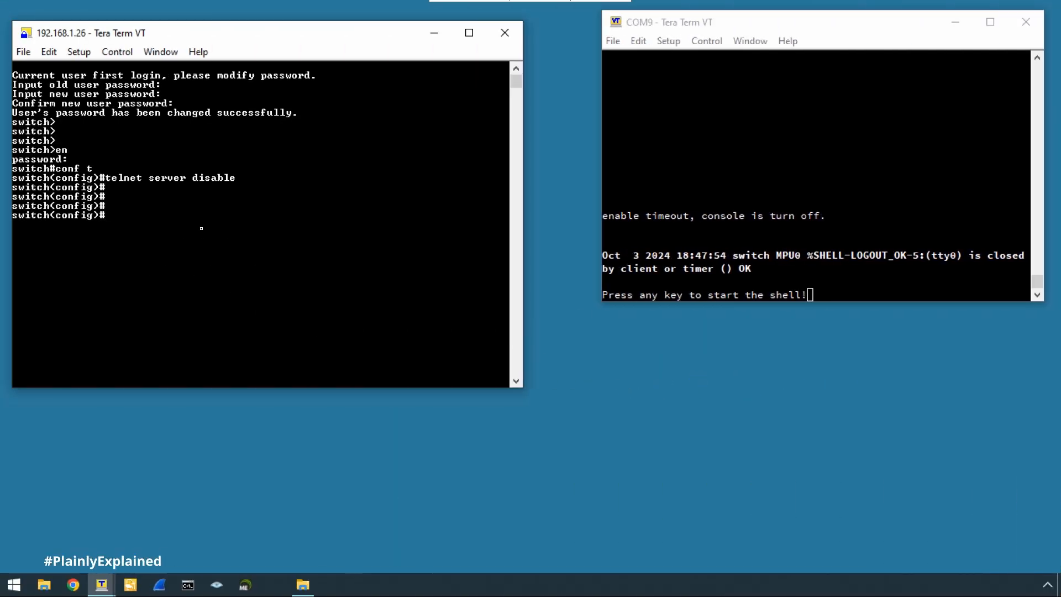
{"action": "type", "text": "local-user admin class manager"}
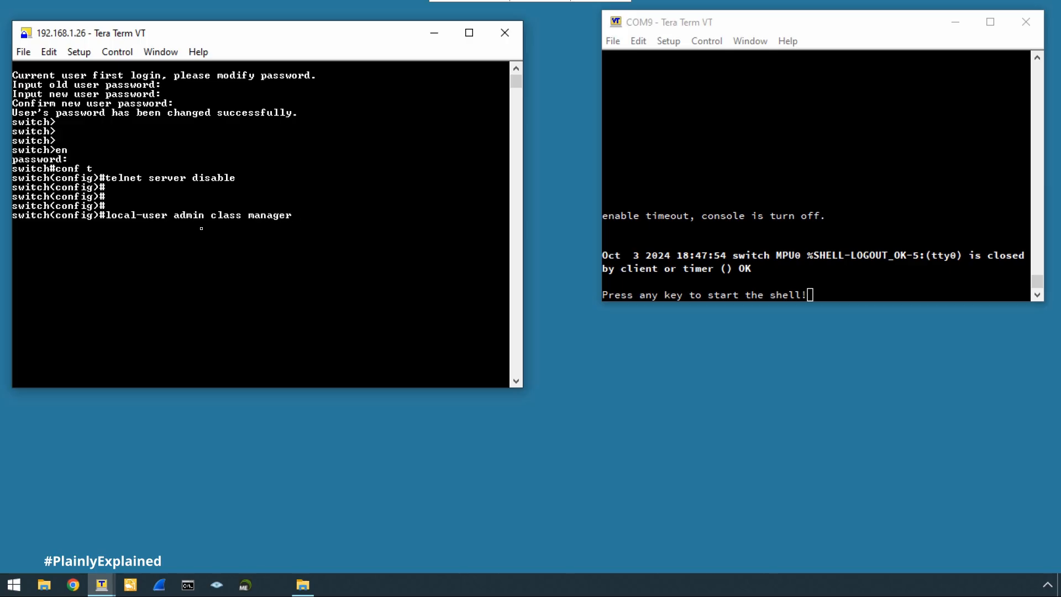
{"action": "key", "text": "Return"}
{"action": "type", "text": "ser"}
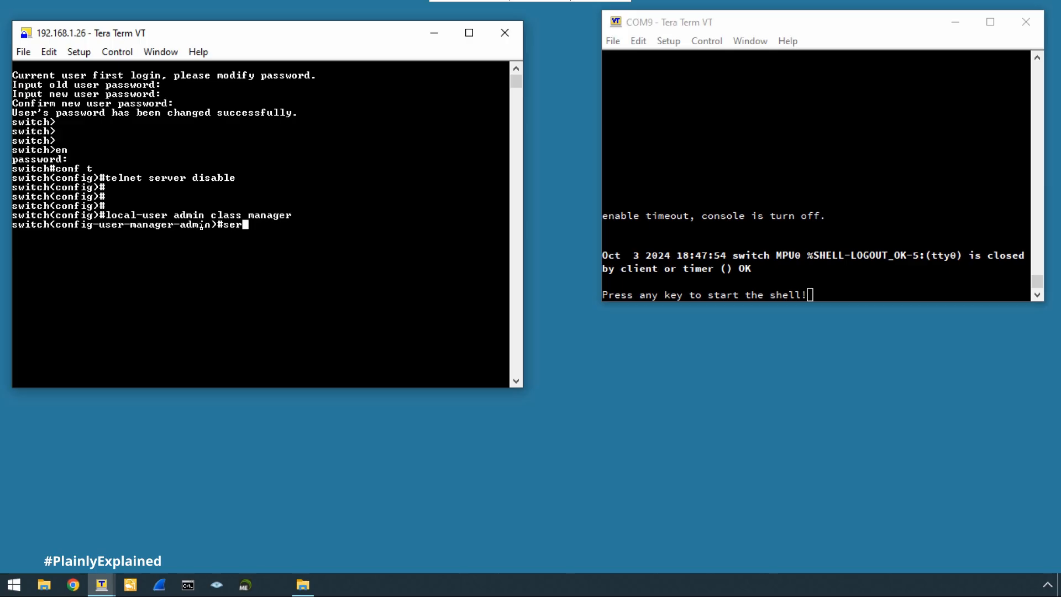
{"action": "type", "text": "vice-type web"}
{"action": "key", "text": "Return"}
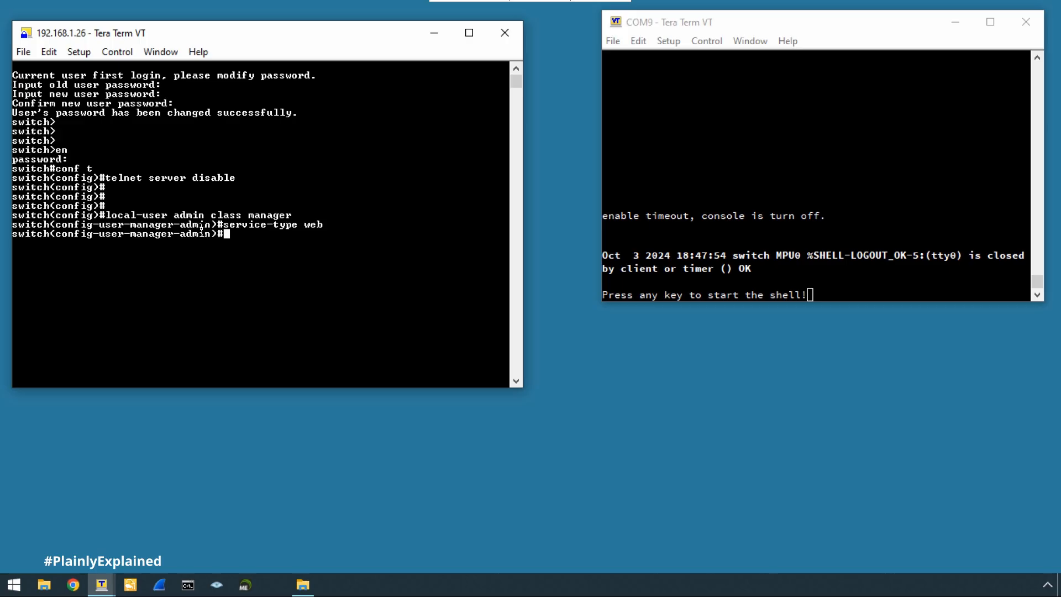
Enable 'ip http server' and 'ip http secure-server', answering 'y' to open HTTPS.
{"action": "type", "text": "ip http server"}
{"action": "key", "text": "Return"}
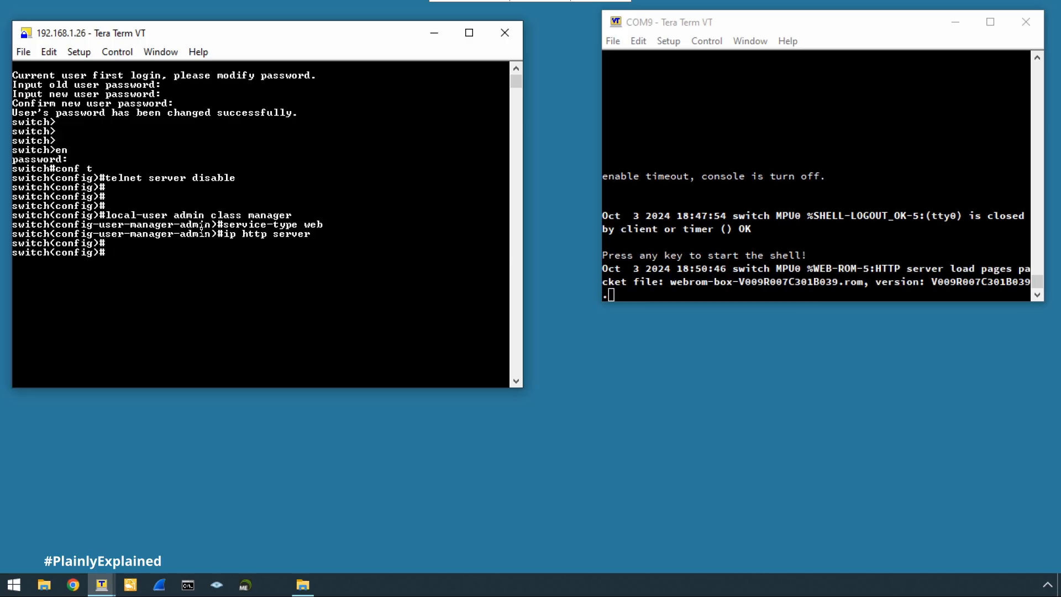
{"action": "type", "text": "ip http secure-server"}
{"action": "key", "text": "Return"}
{"action": "type", "text": "y"}
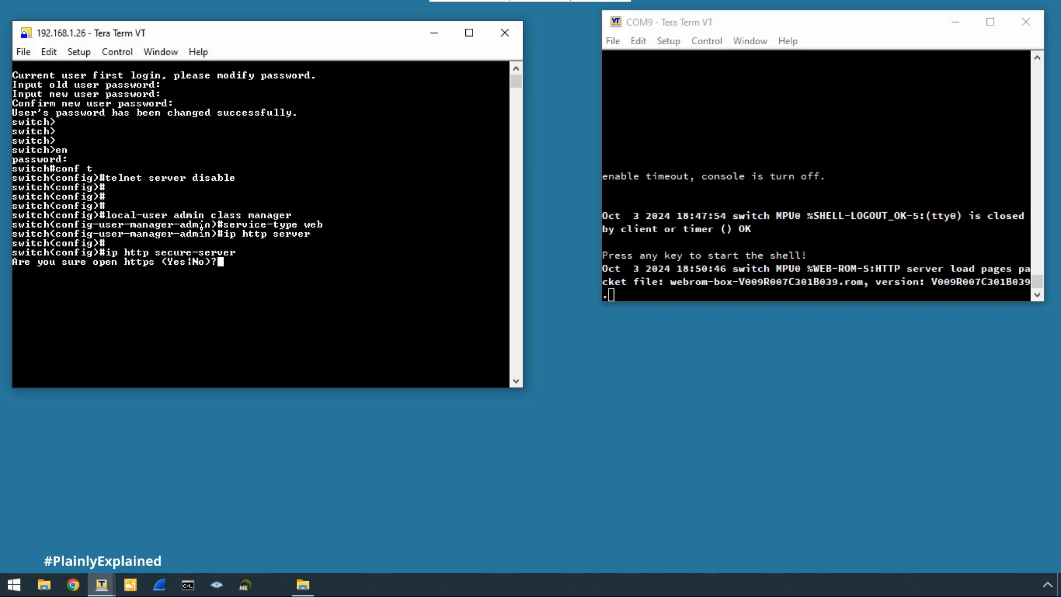
{"action": "key", "text": "Return"}
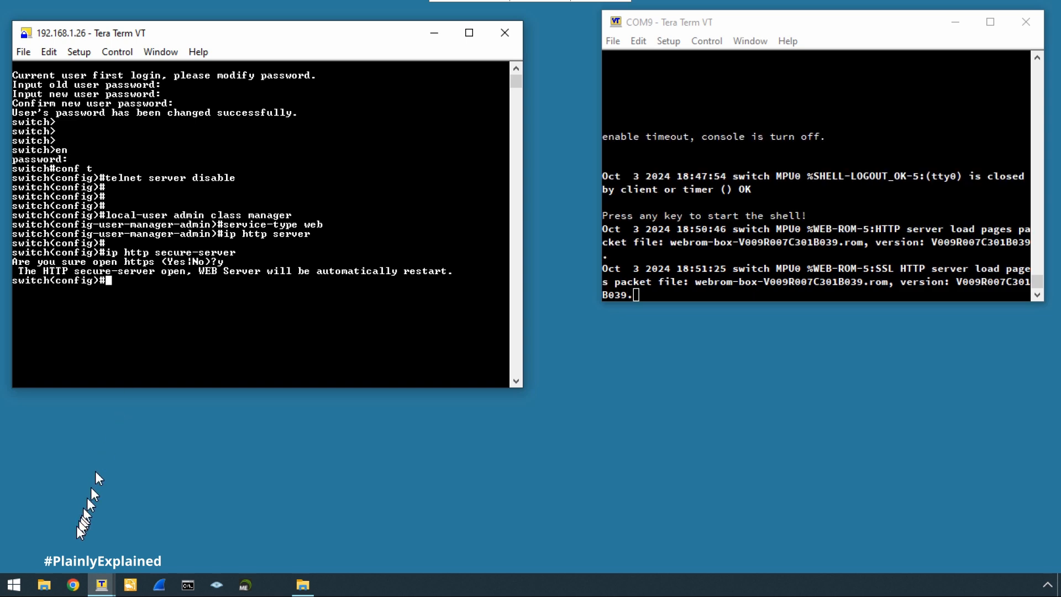
{"action": "left_click", "coordinate": [73, 585]}
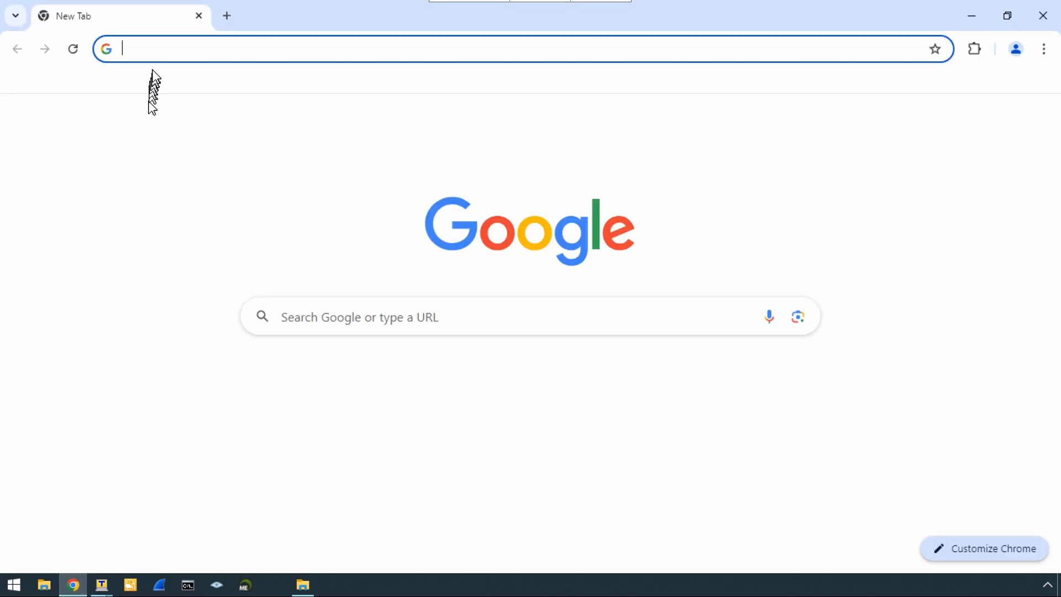
{"action": "type", "text": "https://"}
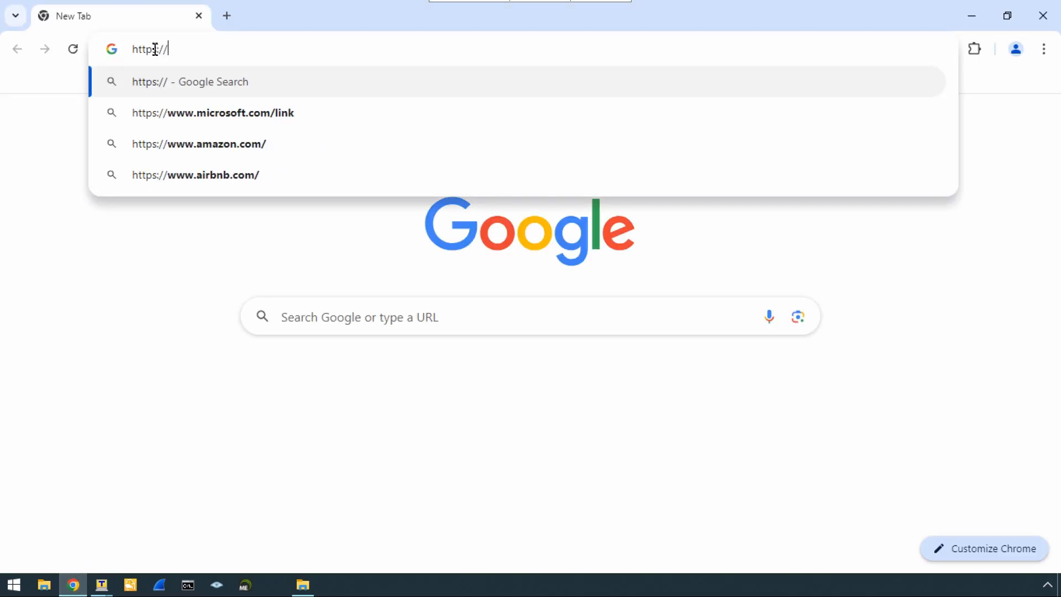
{"action": "type", "text": "192.168.1.26"}
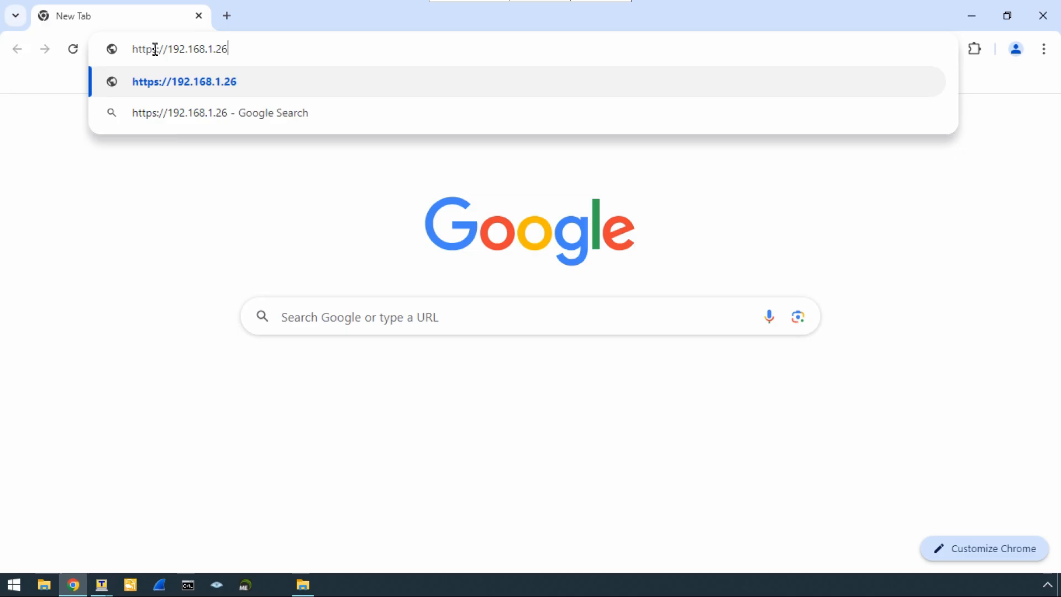
{"action": "key", "text": "Return"}
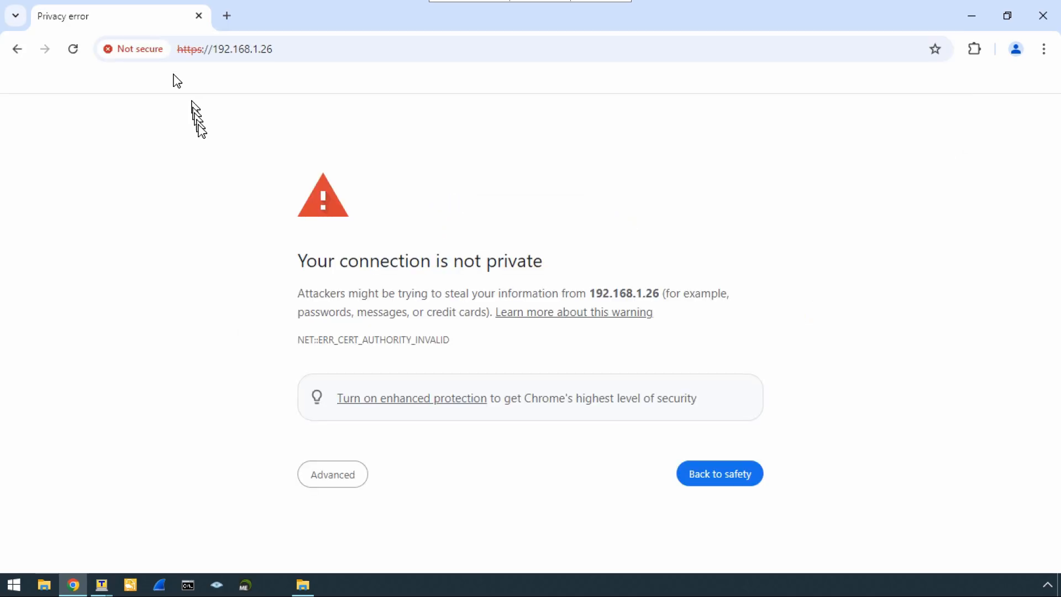
{"action": "left_click", "coordinate": [324, 473]}
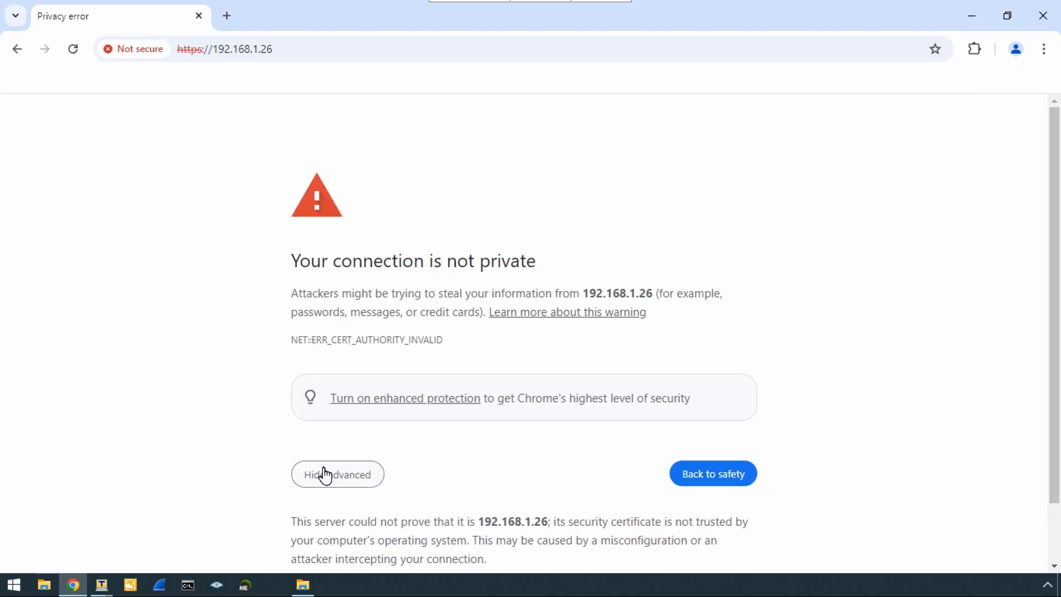
{"action": "scroll", "coordinate": [325, 473], "scroll_direction": "down", "scroll_amount": 2}
{"action": "left_click", "coordinate": [371, 526]}
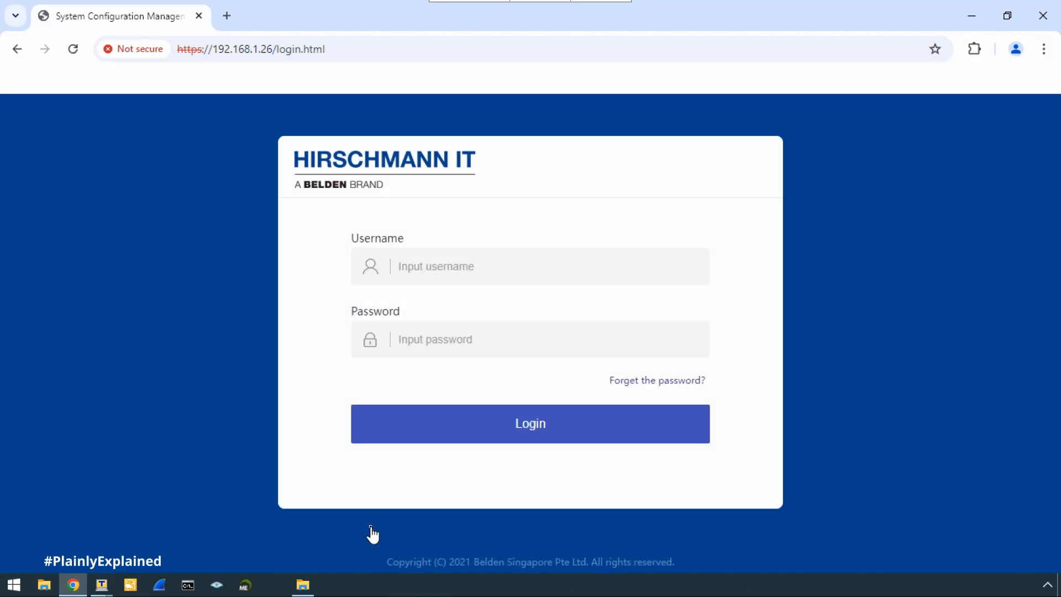
Enter the switch's web username and password to log in.
{"action": "left_click", "coordinate": [405, 270]}
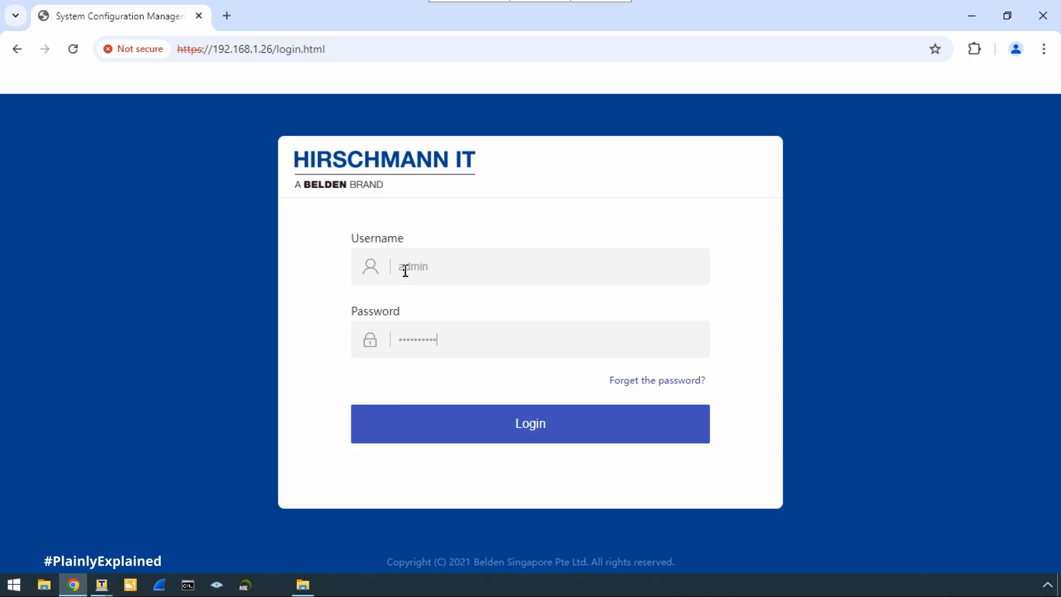
{"action": "key", "text": "Return"}
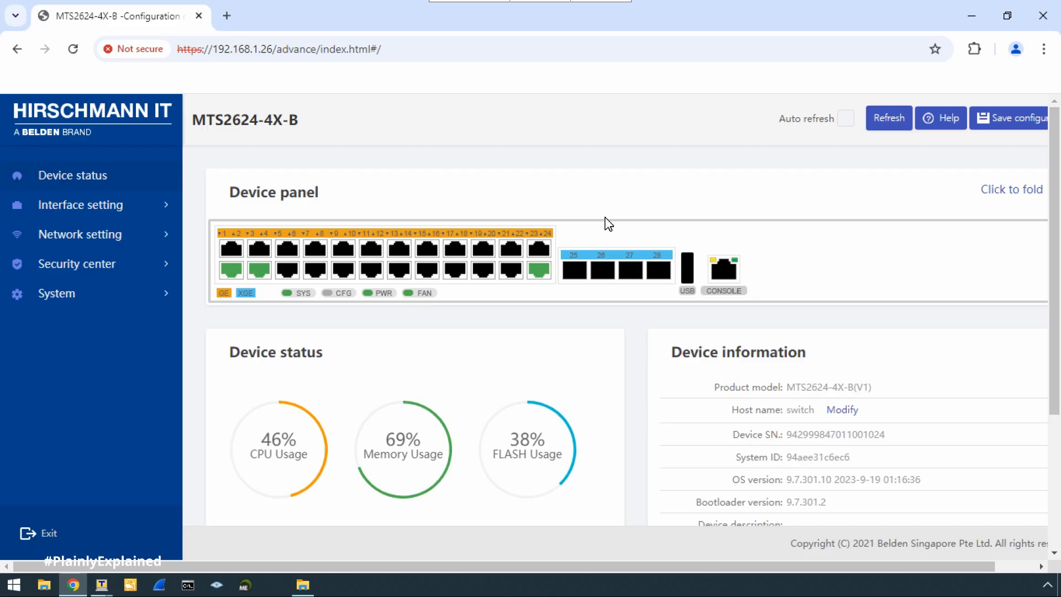
Browse the Ethernet interface, Static route, SNMP and VLAN pages.
{"action": "left_click", "coordinate": [93, 206]}
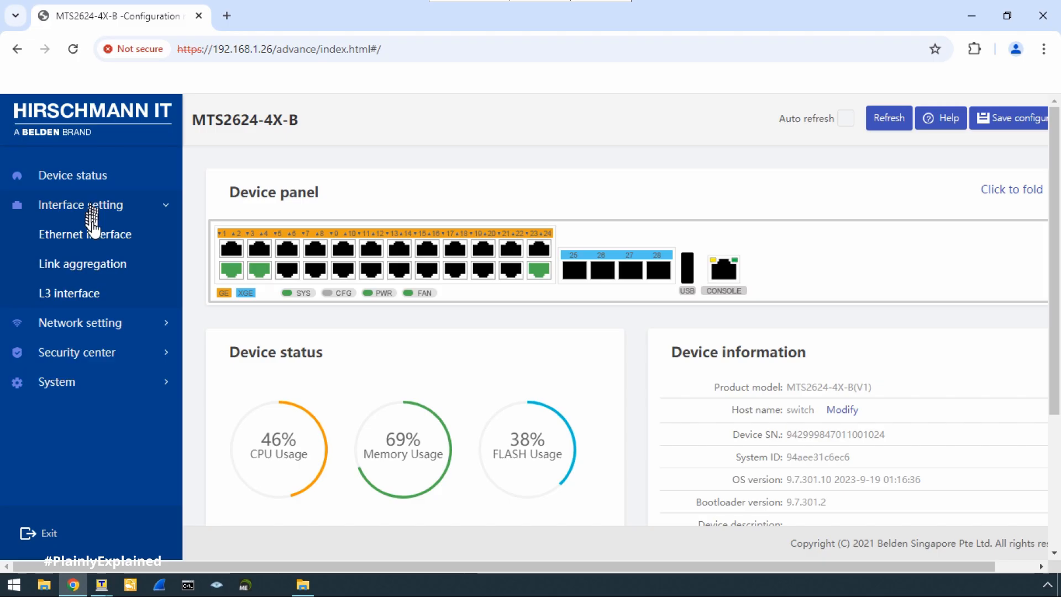
{"action": "left_click", "coordinate": [95, 234]}
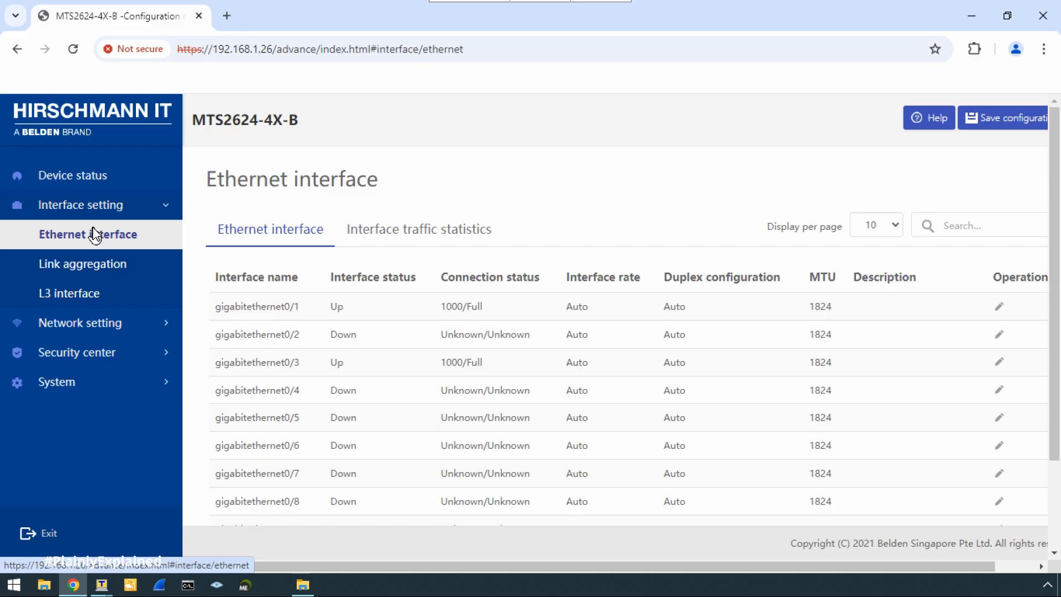
{"action": "left_click", "coordinate": [90, 323]}
{"action": "left_click", "coordinate": [82, 268]}
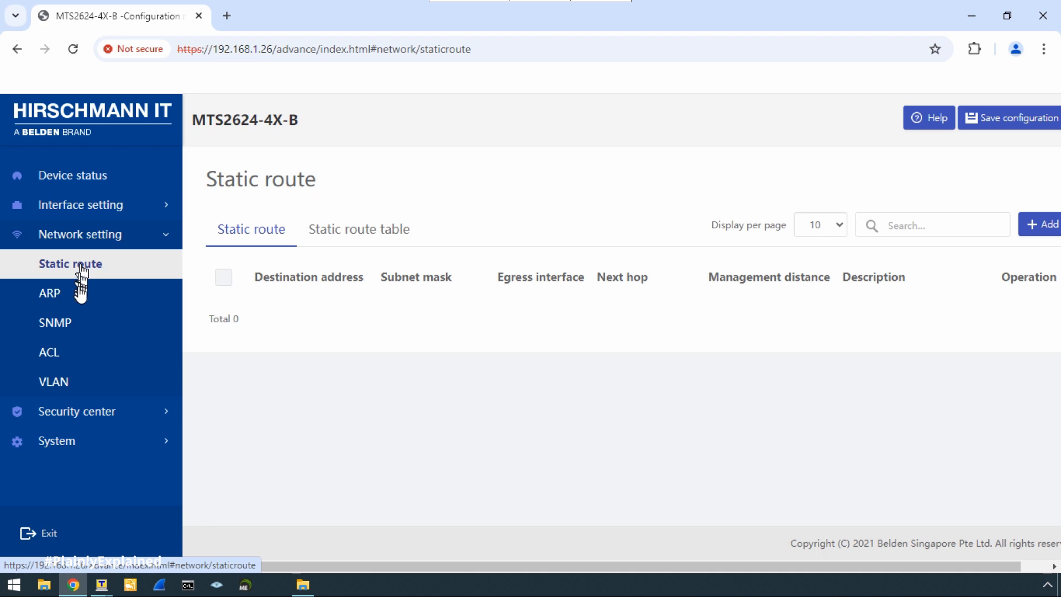
{"action": "left_click", "coordinate": [71, 325]}
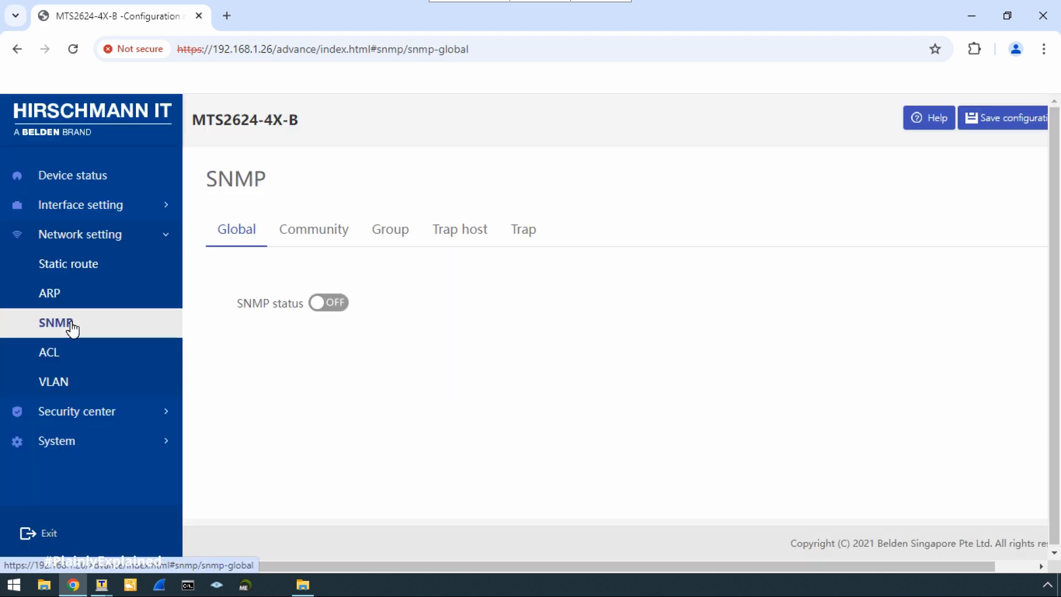
{"action": "left_click", "coordinate": [60, 382]}
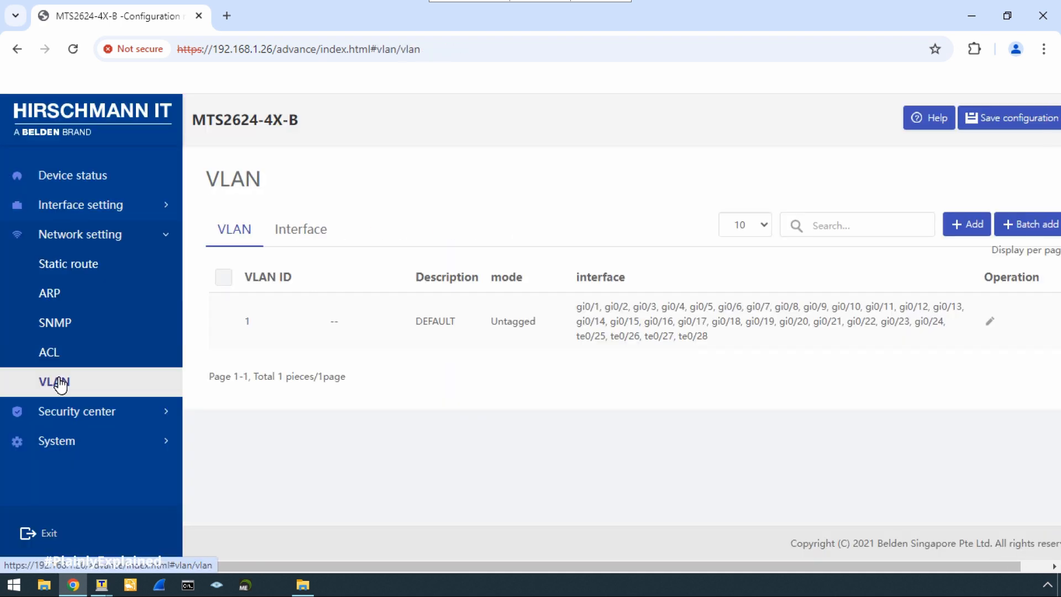
Check the User Management and System configuration pages, then close Chrome.
{"action": "left_click", "coordinate": [70, 411]}
{"action": "left_click", "coordinate": [100, 293]}
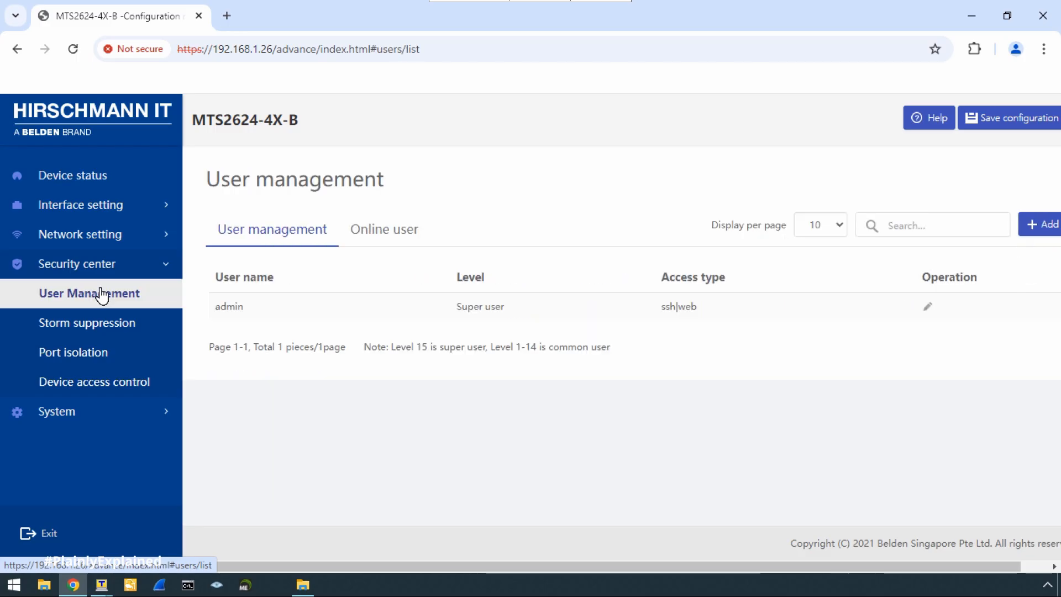
{"action": "left_click", "coordinate": [78, 411]}
{"action": "left_click", "coordinate": [89, 327]}
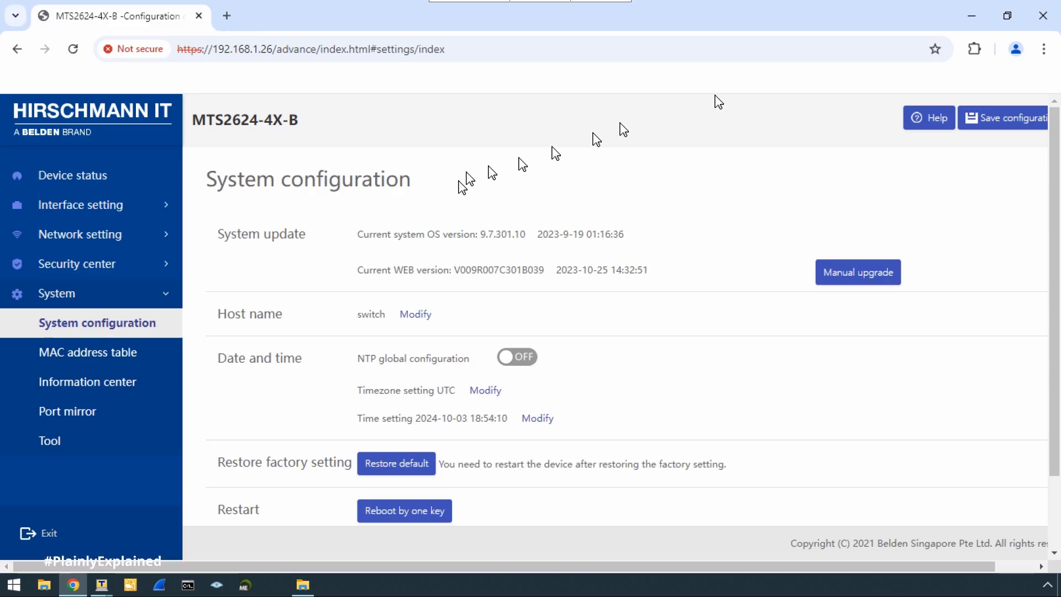
{"action": "left_click", "coordinate": [1035, 16]}
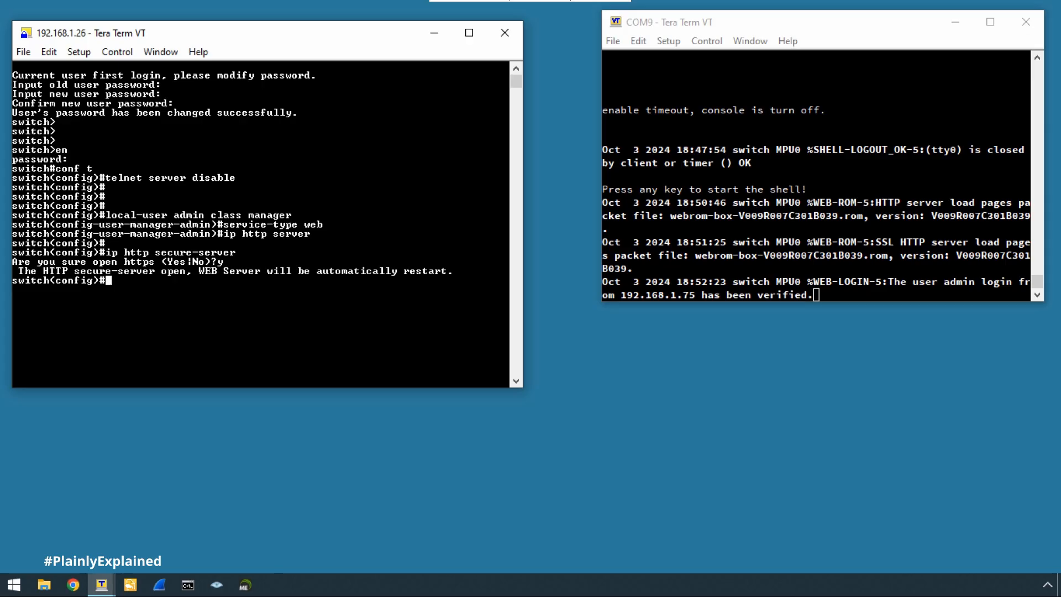
Drag the COM9 console window's bottom edge up, keeping its latest web-login message visible.
{"action": "left_click", "coordinate": [866, 300]}
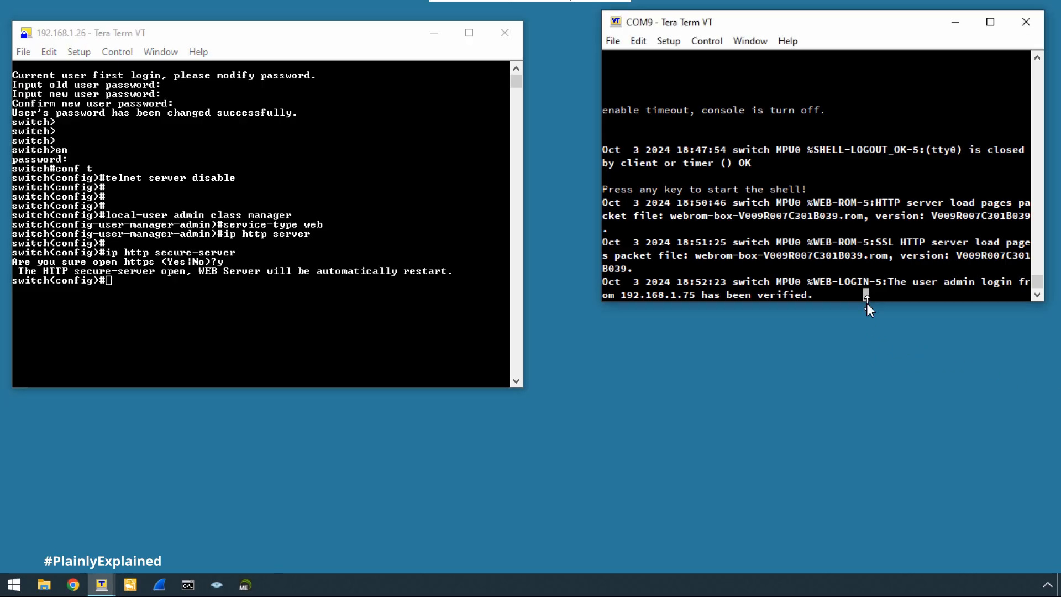
{"action": "left_click_drag", "start_coordinate": [866, 301], "coordinate": [873, 184]}
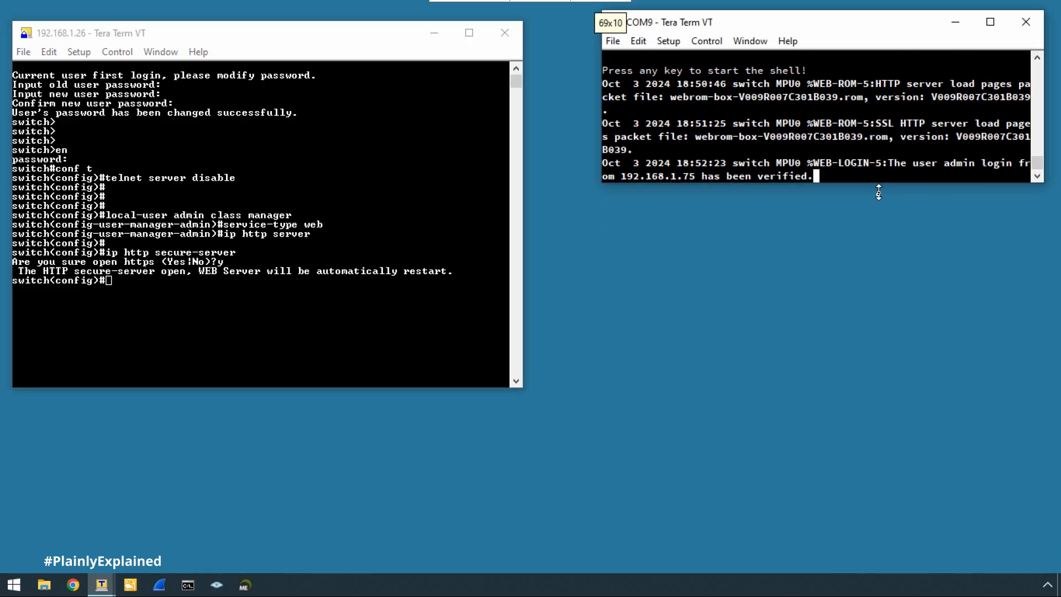
{"action": "left_click", "coordinate": [840, 275]}
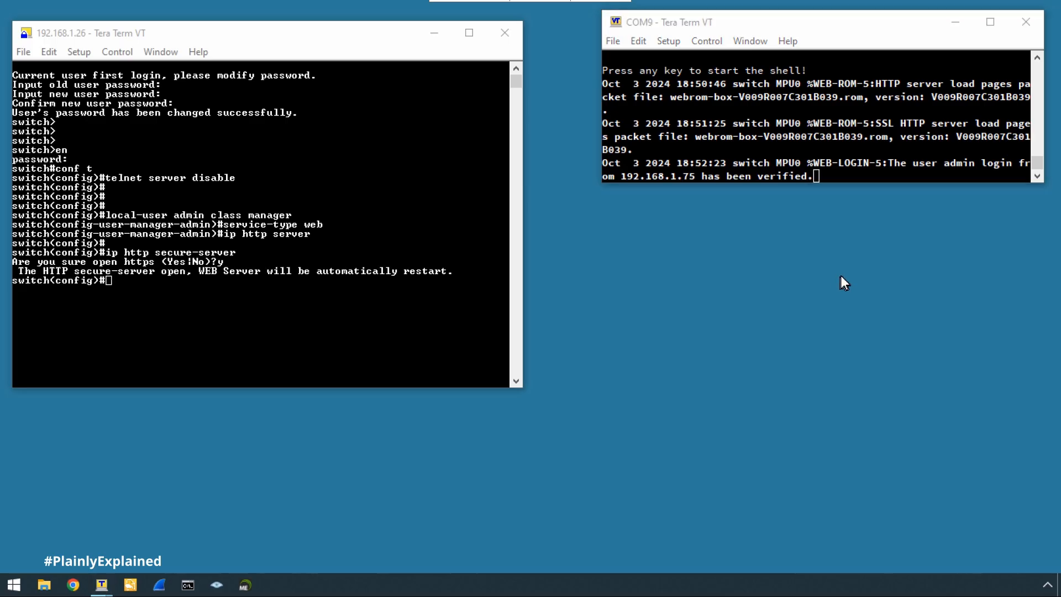
Open C:\Demo\MTS_Script.txt in Notepad and close the Demo folder window.
{"action": "left_click", "coordinate": [50, 584]}
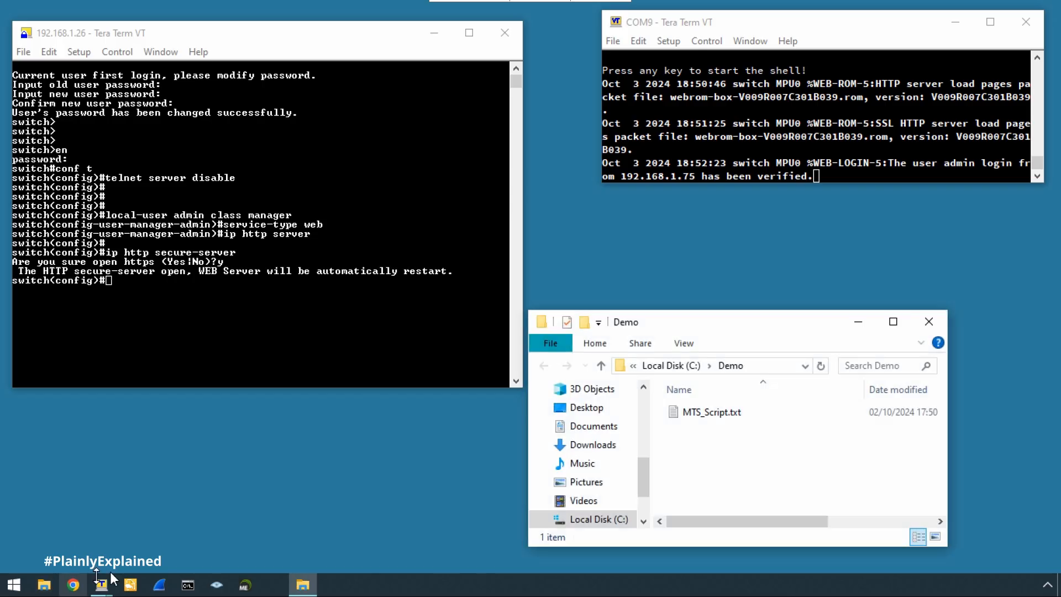
{"action": "double_click", "coordinate": [715, 413]}
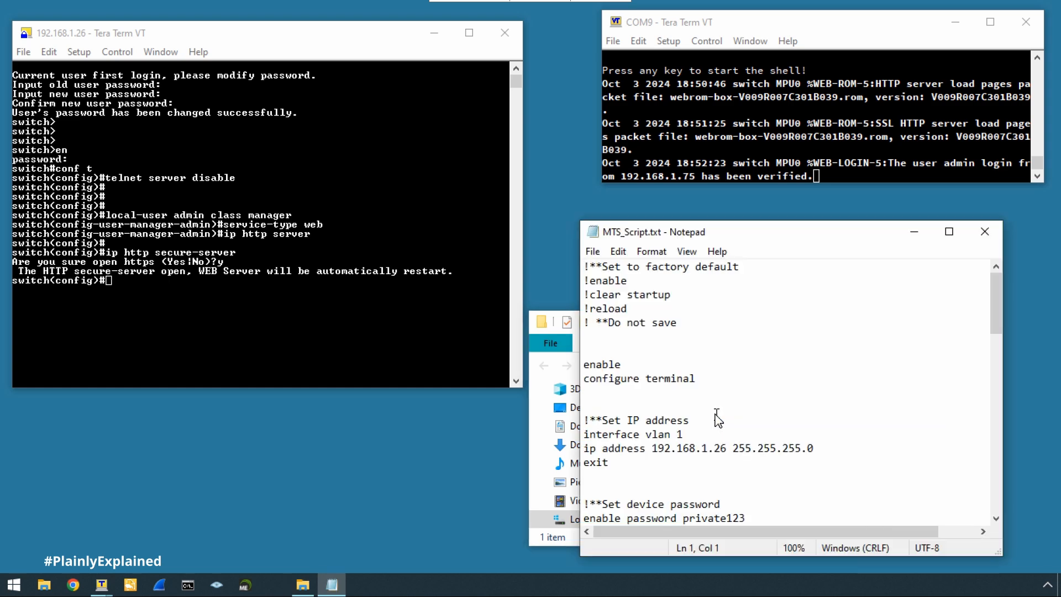
{"action": "left_click", "coordinate": [537, 409]}
{"action": "left_click", "coordinate": [929, 322]}
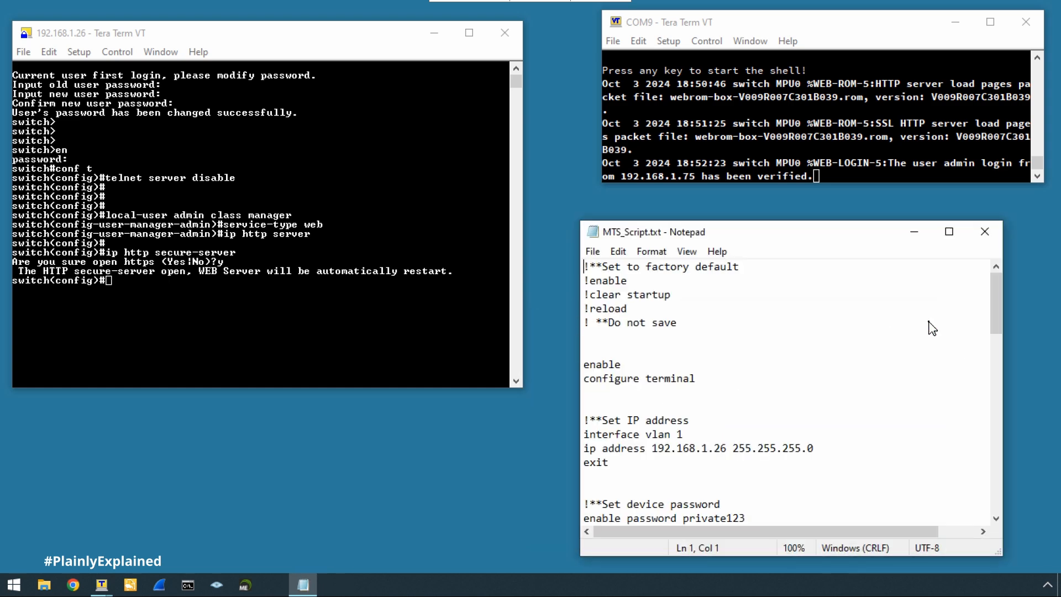
Scroll the script down to the '!**Enable SNMPv3' section.
{"action": "scroll", "coordinate": [884, 378], "scroll_direction": "down", "scroll_amount": 6}
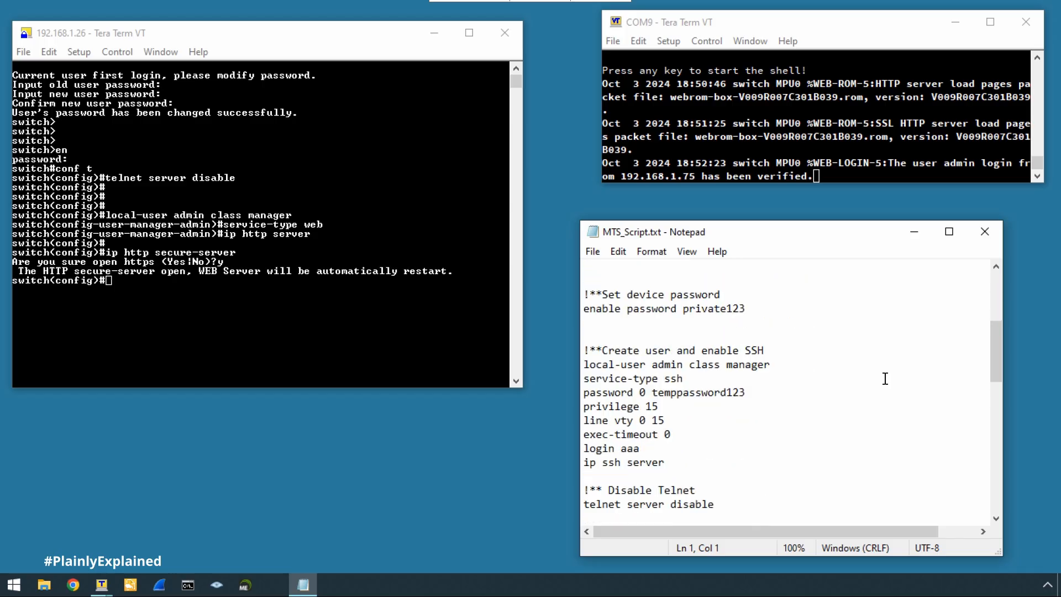
{"action": "scroll", "coordinate": [884, 379], "scroll_direction": "up", "scroll_amount": 6}
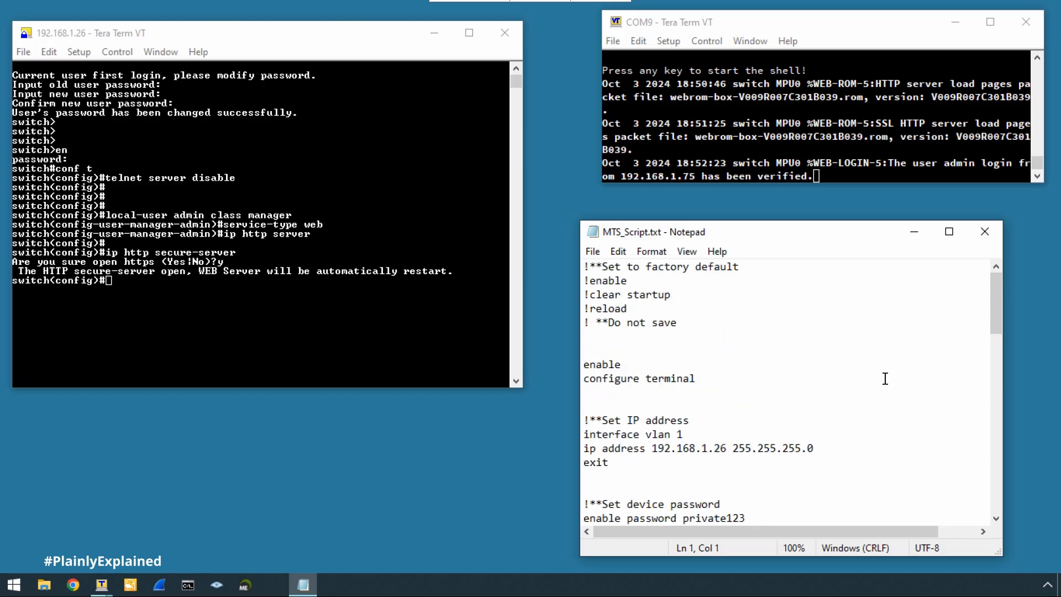
{"action": "scroll", "coordinate": [885, 378], "scroll_direction": "down", "scroll_amount": 1}
{"action": "scroll", "coordinate": [885, 378], "scroll_direction": "down", "scroll_amount": 2}
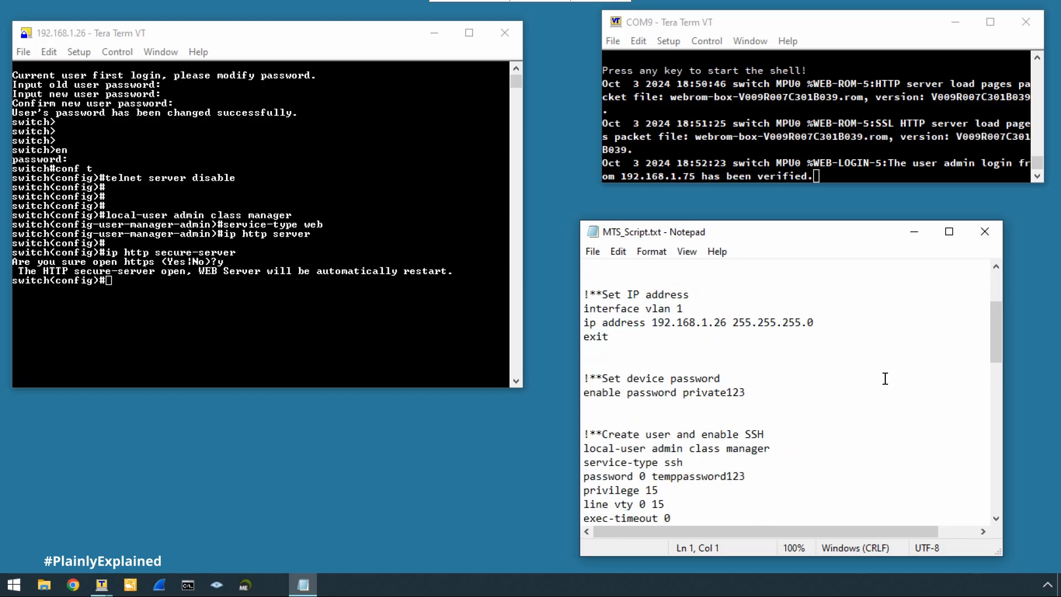
{"action": "scroll", "coordinate": [885, 378], "scroll_direction": "down", "scroll_amount": 2}
{"action": "scroll", "coordinate": [884, 379], "scroll_direction": "down", "scroll_amount": 2}
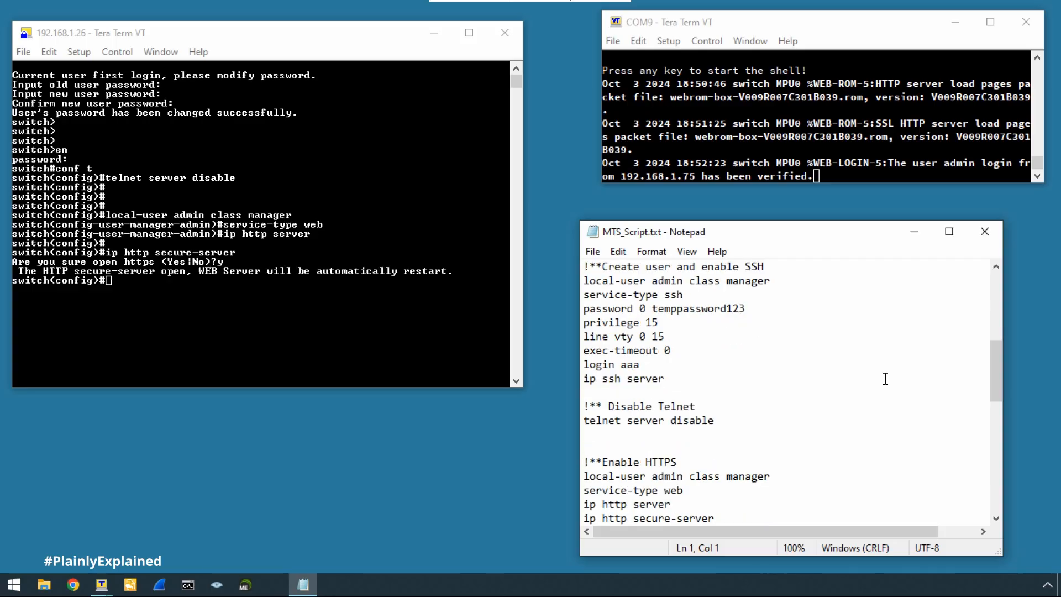
{"action": "scroll", "coordinate": [885, 379], "scroll_direction": "down", "scroll_amount": 2}
{"action": "scroll", "coordinate": [885, 378], "scroll_direction": "down", "scroll_amount": 3}
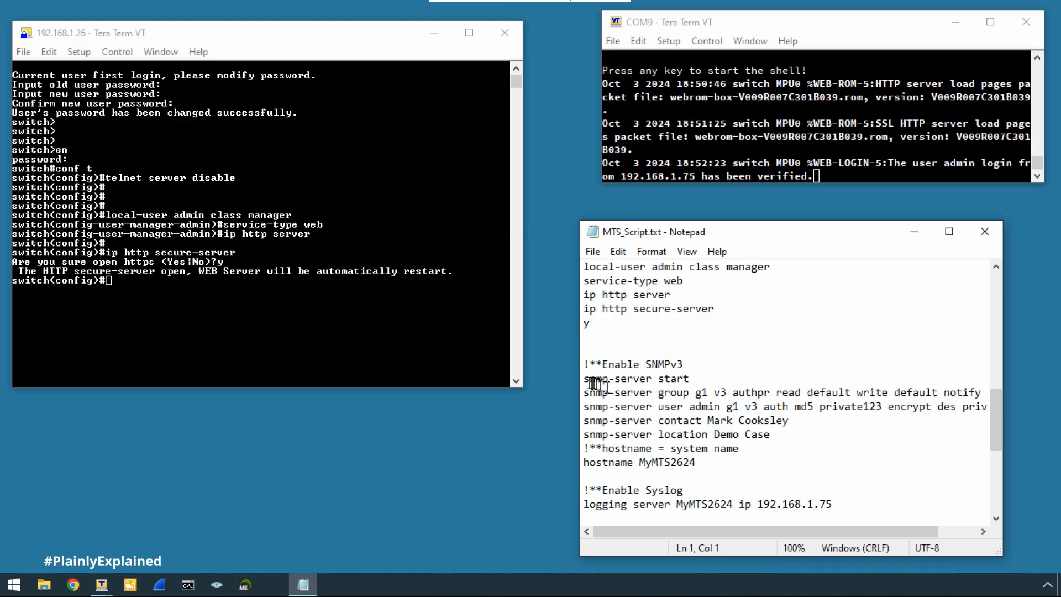
Copy the SNMPv3, contact, location and hostname commands from the script.
{"action": "left_click_drag", "start_coordinate": [585, 377], "coordinate": [709, 461]}
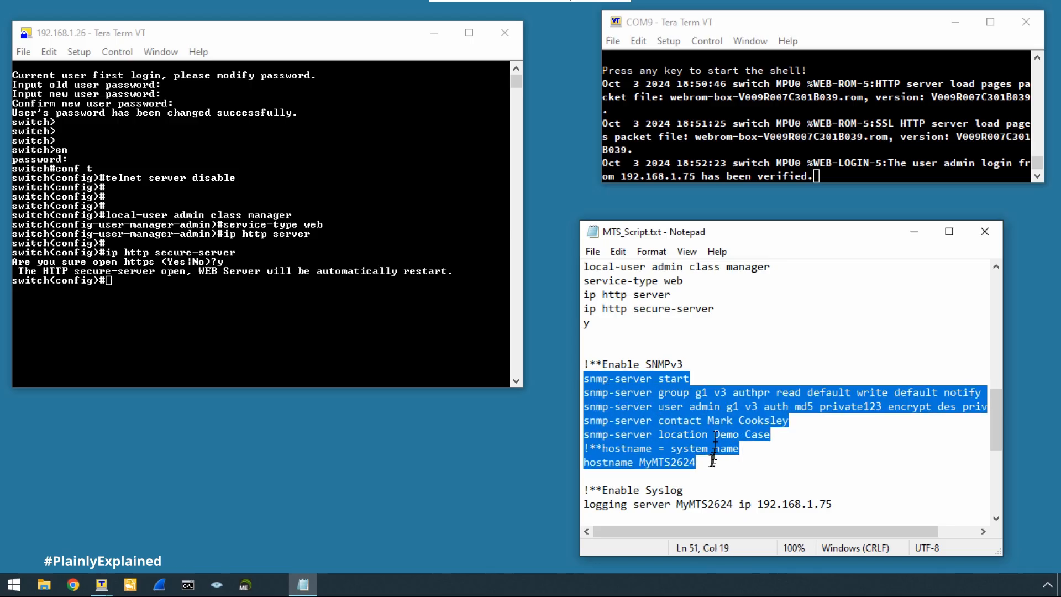
{"action": "left_click", "coordinate": [619, 255]}
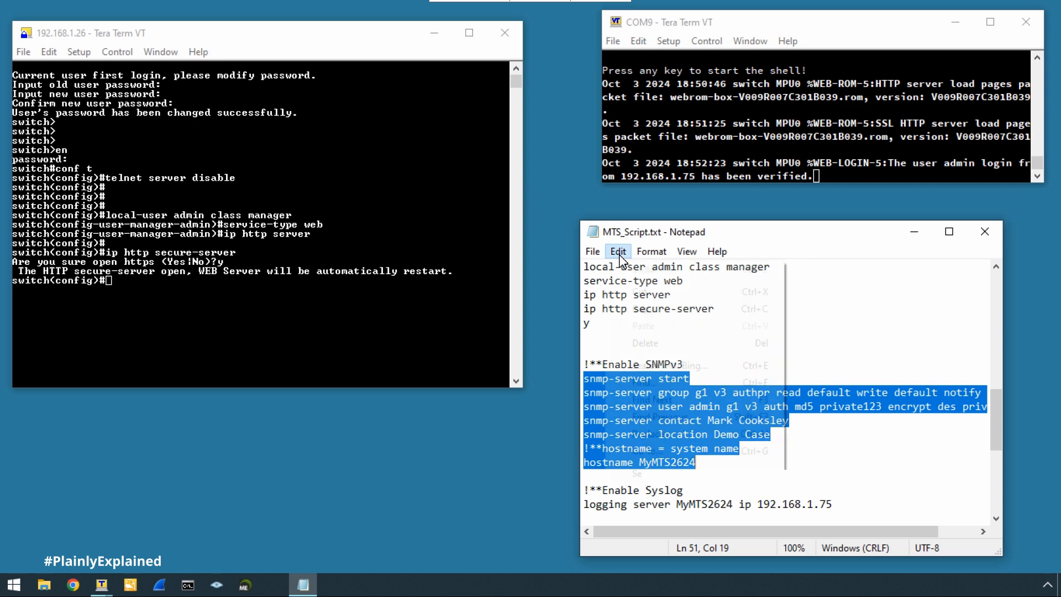
{"action": "left_click", "coordinate": [644, 309]}
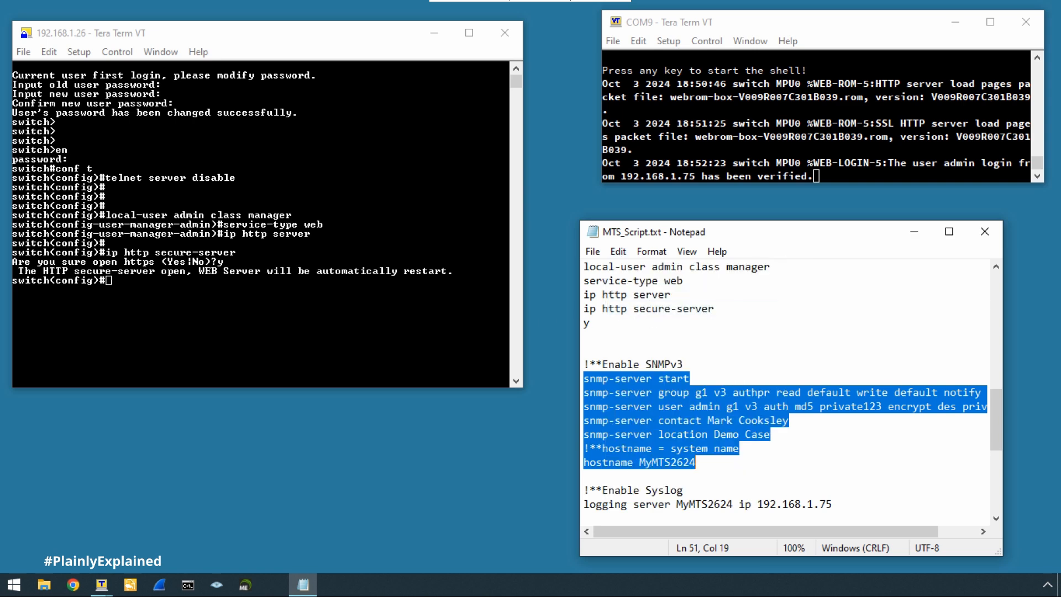
Paste the copied commands into the 192.168.1.26 session with Edit > Paste<CR> and confirm sending them.
{"action": "key", "text": "alt+Tab"}
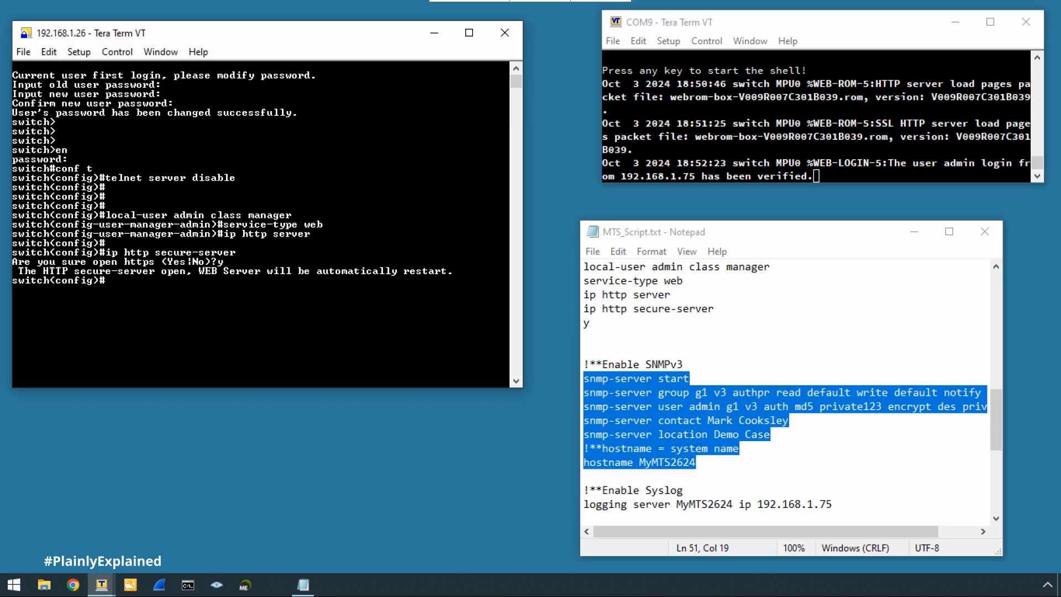
{"action": "key", "text": "Return"}
{"action": "key", "text": "Return"}
{"action": "key", "text": "Return"}
{"action": "key", "text": "Return"}
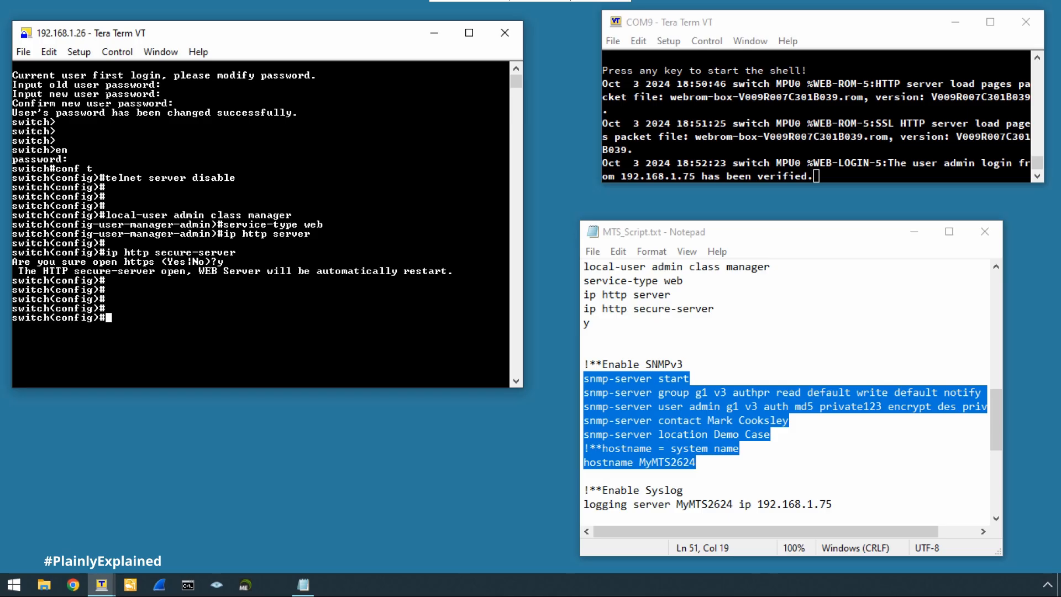
{"action": "left_click", "coordinate": [49, 52]}
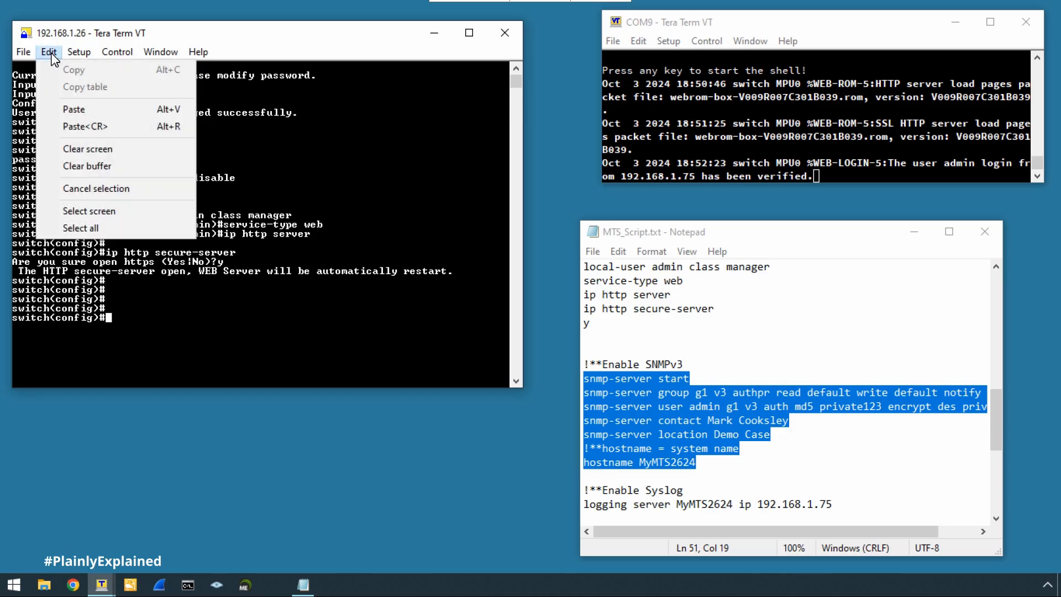
{"action": "left_click", "coordinate": [83, 126]}
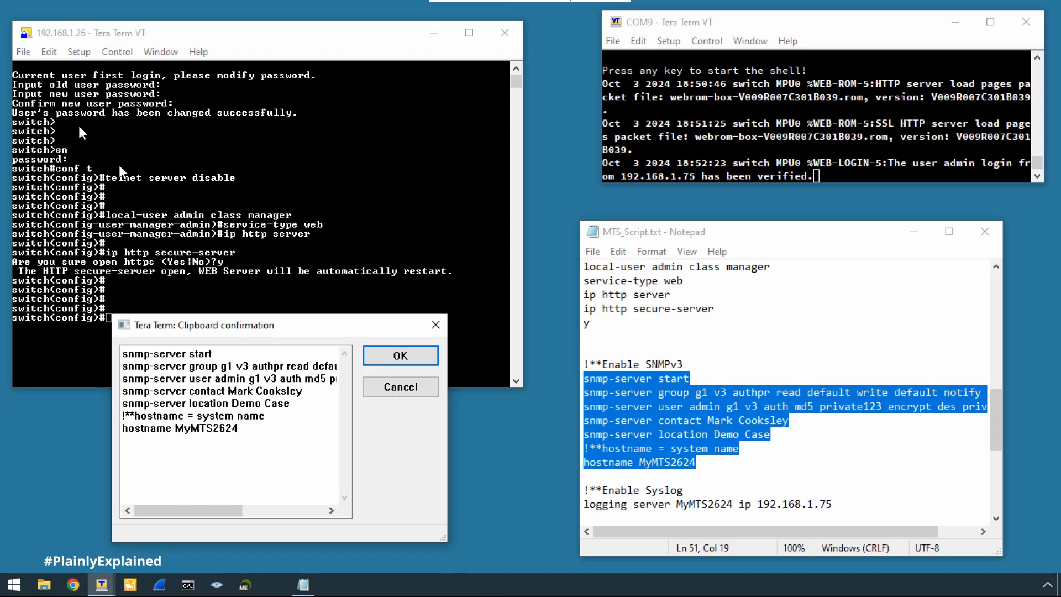
{"action": "left_click", "coordinate": [390, 355]}
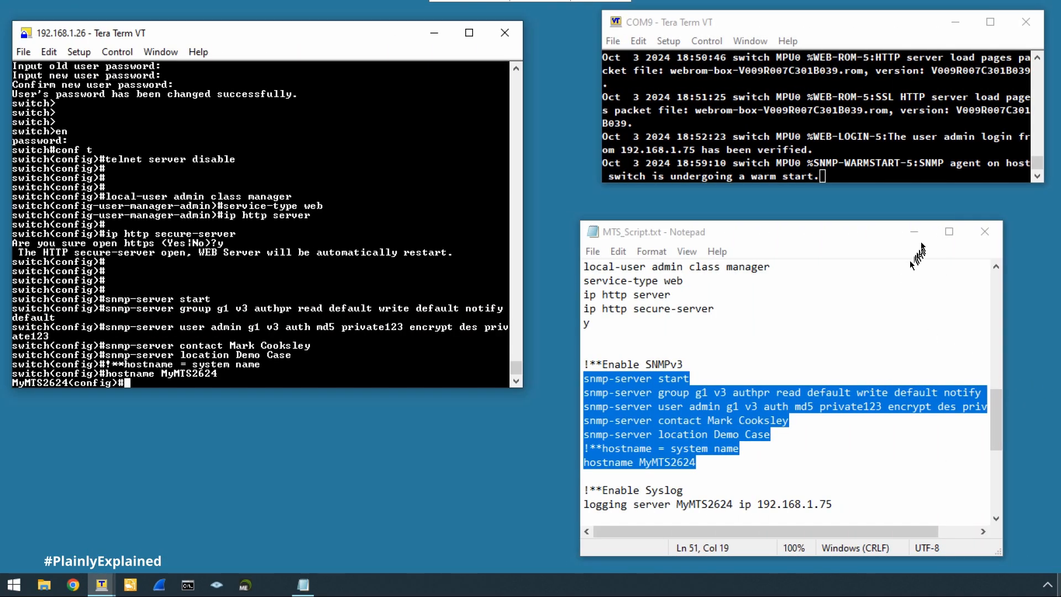
Minimise the Notepad script once the prompt reads MyMTS2624(config)#.
{"action": "left_click", "coordinate": [692, 231]}
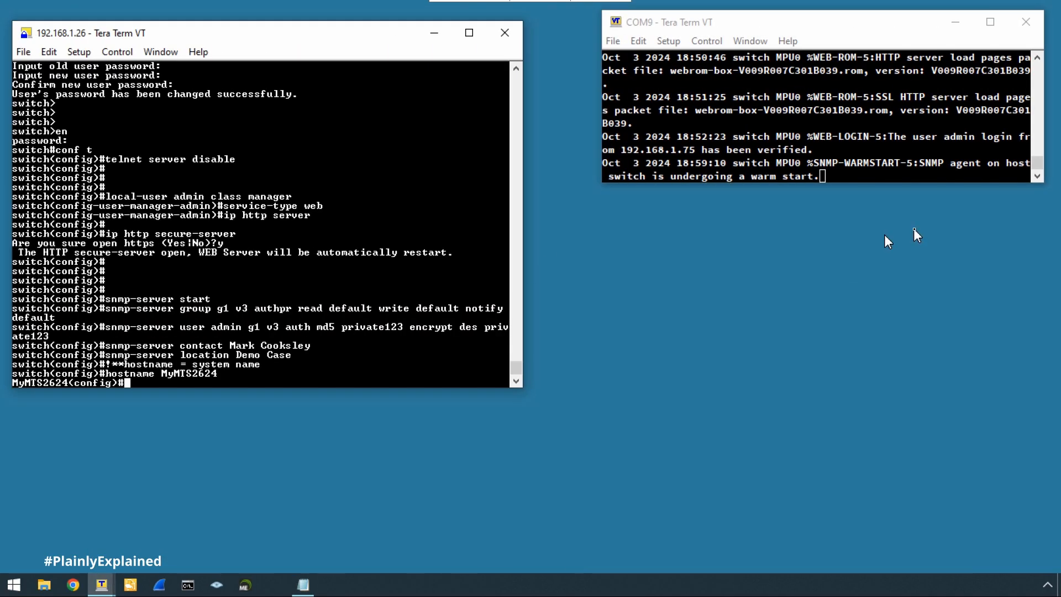
Launch Snmp MibBrowser from the ManageEngine tools launcher and open Edit > Settings.
{"action": "left_click", "coordinate": [245, 584]}
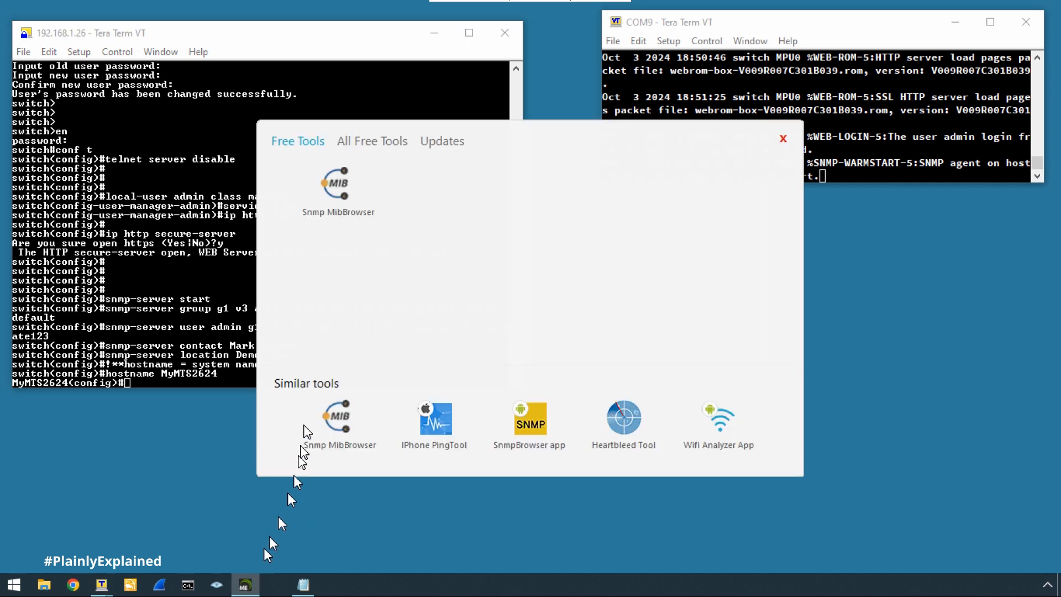
{"action": "left_click", "coordinate": [338, 190]}
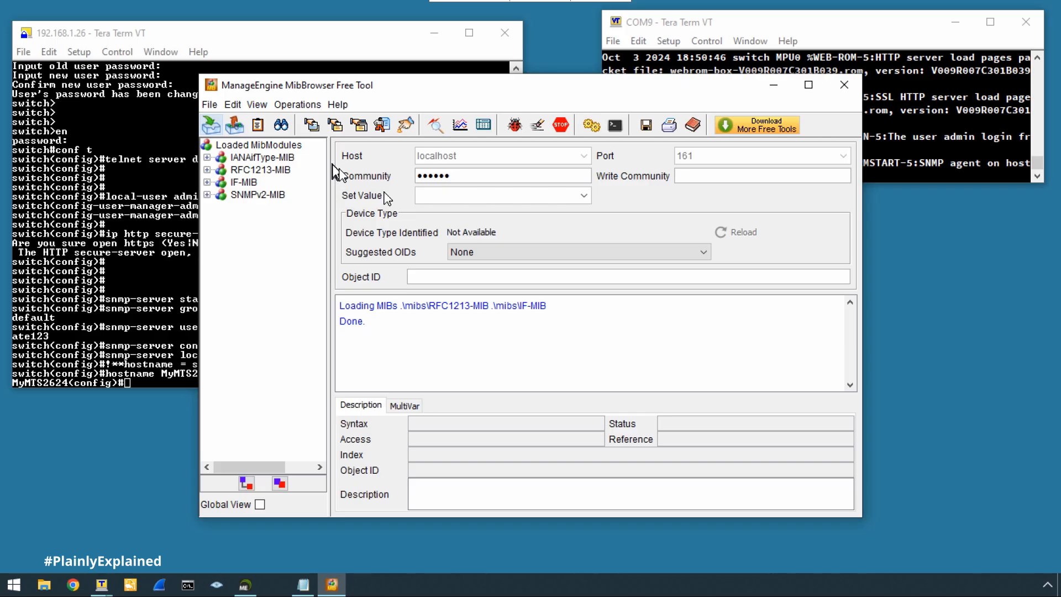
{"action": "left_click", "coordinate": [232, 106]}
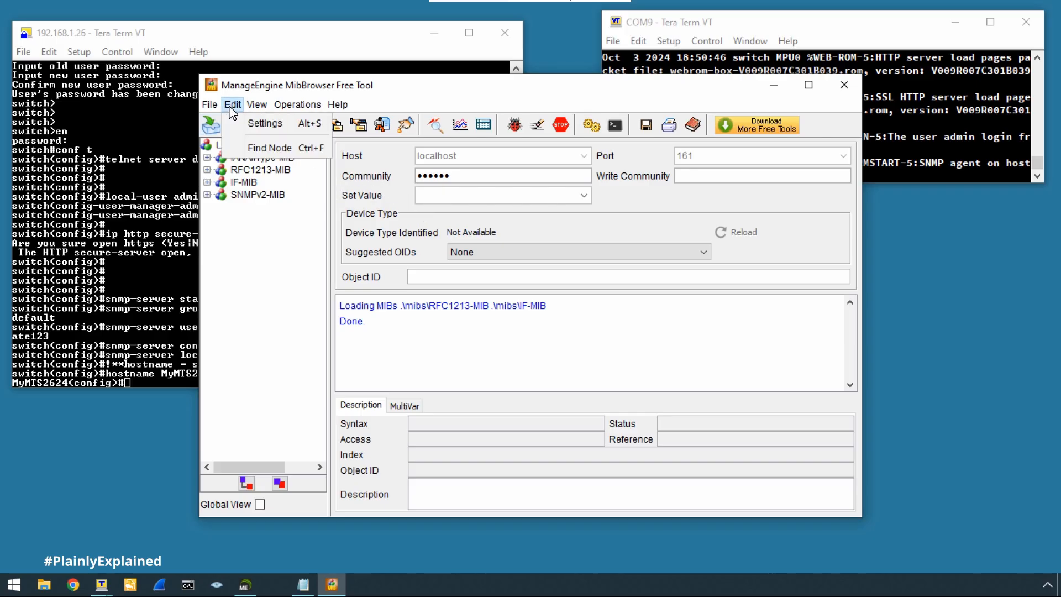
{"action": "left_click", "coordinate": [245, 124]}
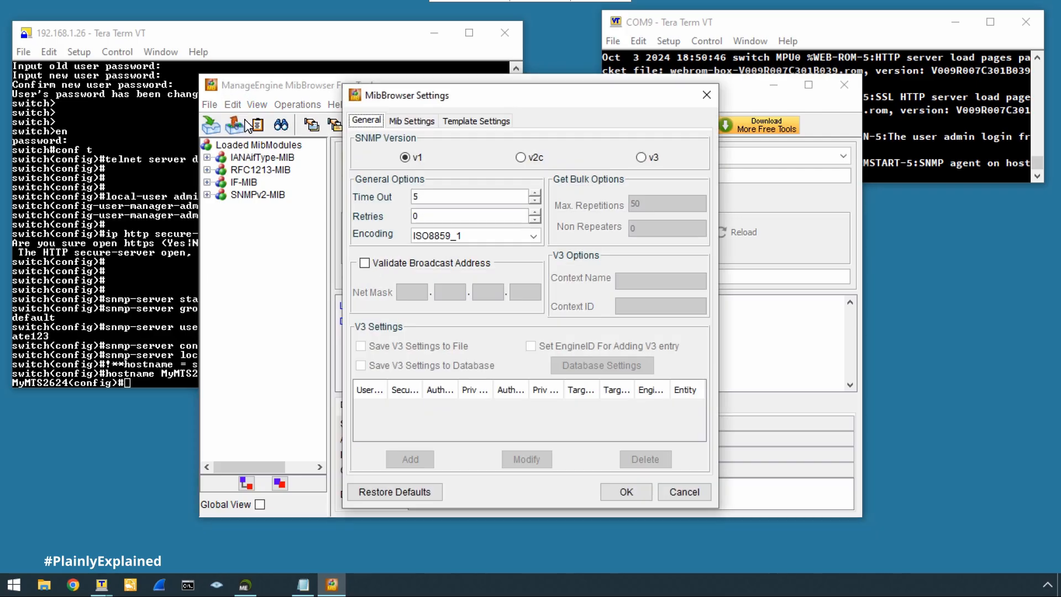
Switch to SNMPv3, add an admin Auth,Priv entry (MD5, DES) for 192.168.1.26, and apply.
{"action": "left_click", "coordinate": [640, 158]}
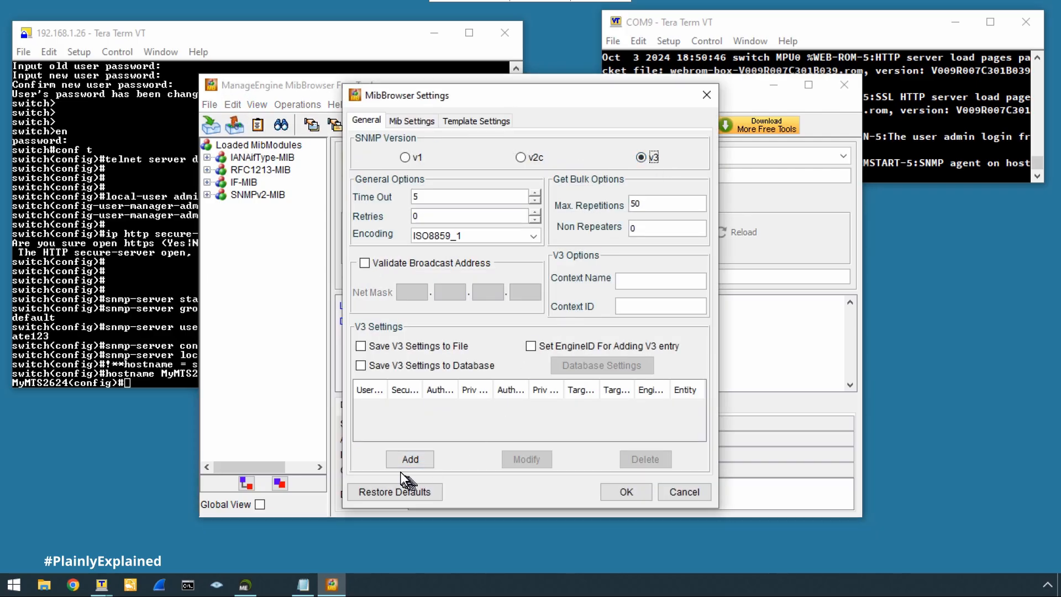
{"action": "left_click", "coordinate": [409, 459]}
{"action": "left_click_drag", "start_coordinate": [432, 250], "coordinate": [396, 253]}
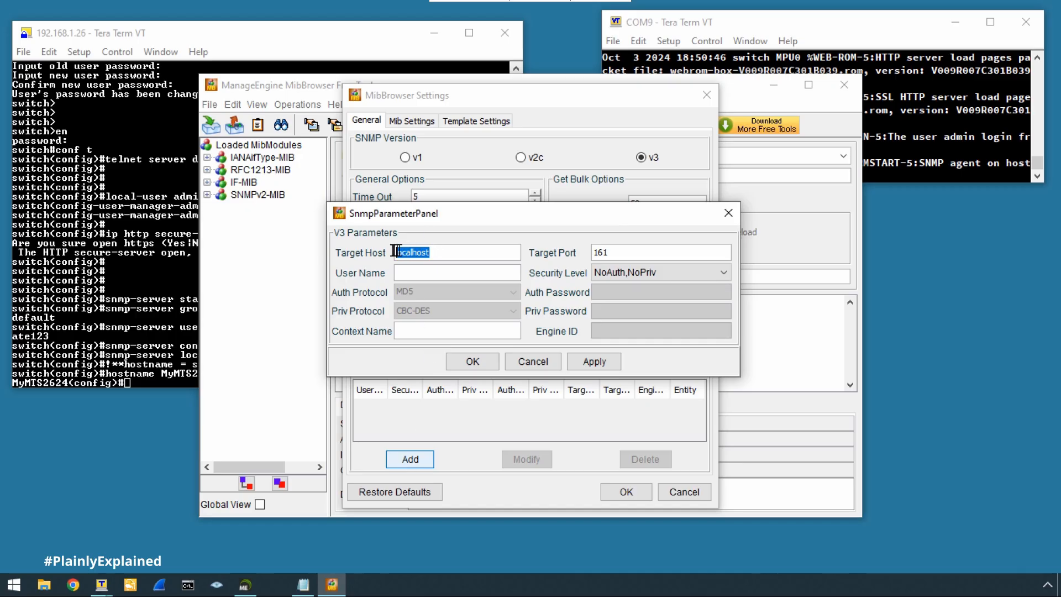
{"action": "type", "text": "192.168.1.26"}
{"action": "left_click", "coordinate": [636, 272]}
{"action": "left_click", "coordinate": [623, 317]}
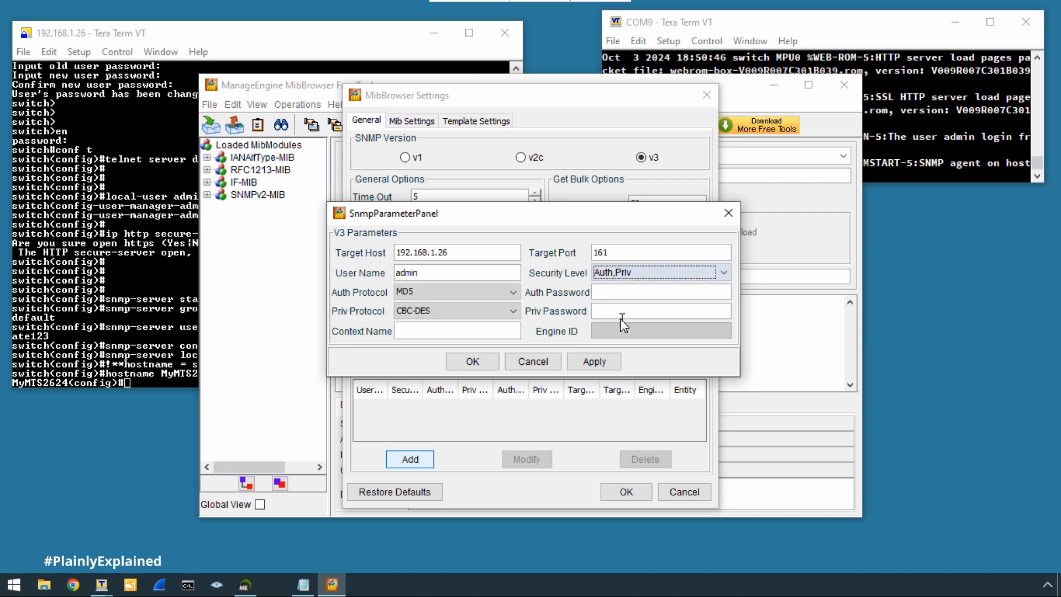
{"action": "left_click", "coordinate": [612, 293]}
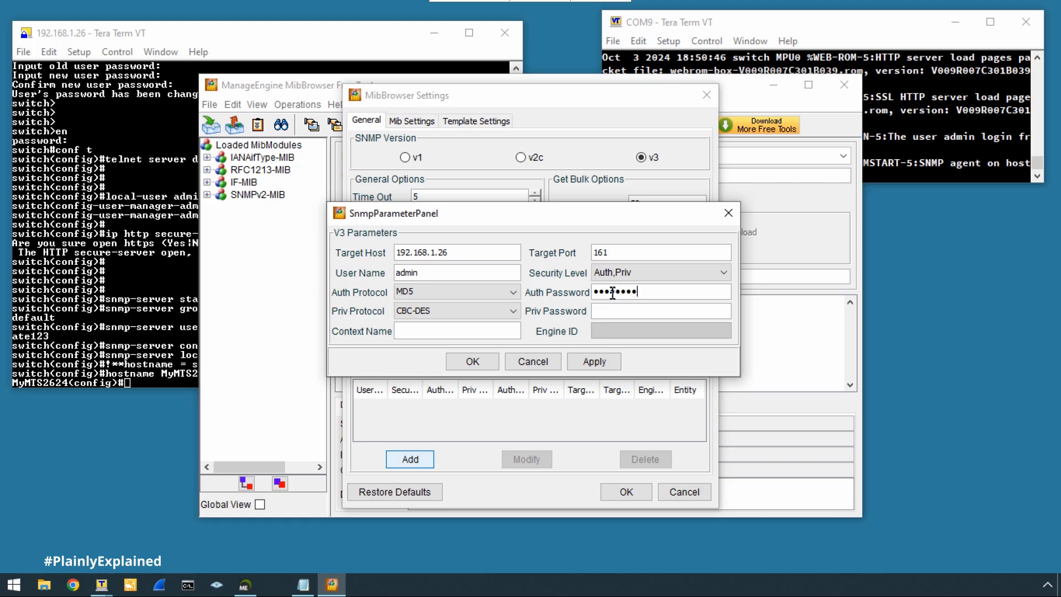
{"action": "left_click", "coordinate": [612, 312]}
{"action": "left_click", "coordinate": [473, 361]}
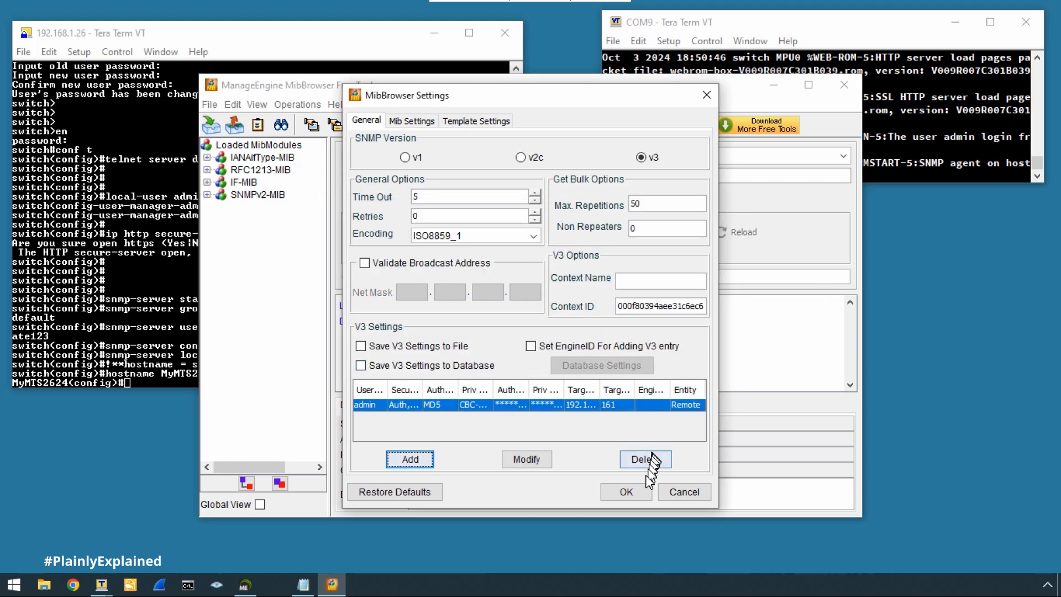
{"action": "left_click", "coordinate": [639, 493]}
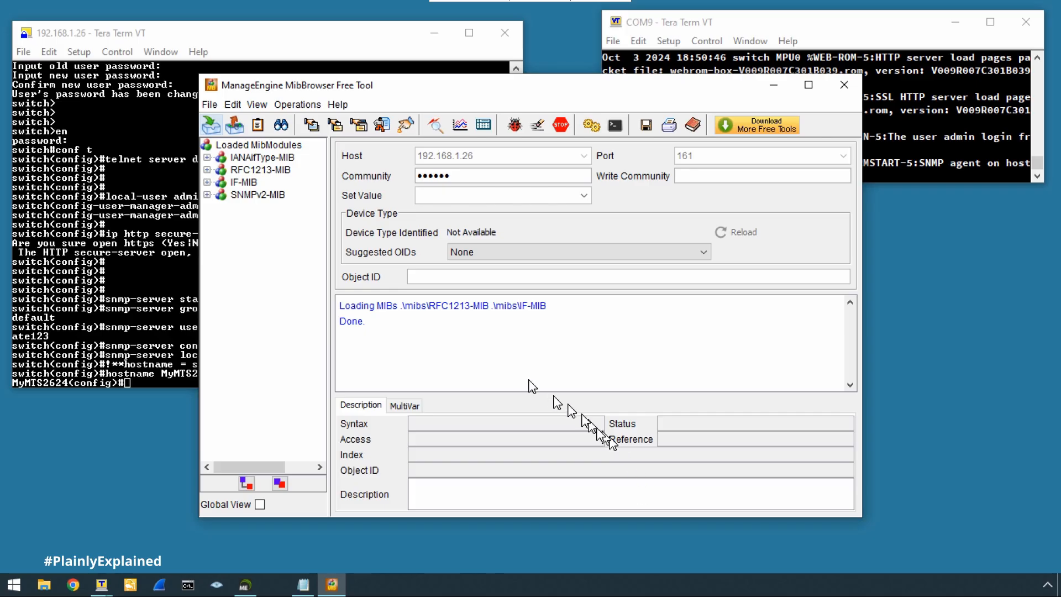
Expand RFC1213-MIB down to mib-2 and walk the system group on the switch.
{"action": "left_click_drag", "start_coordinate": [328, 292], "coordinate": [391, 291]}
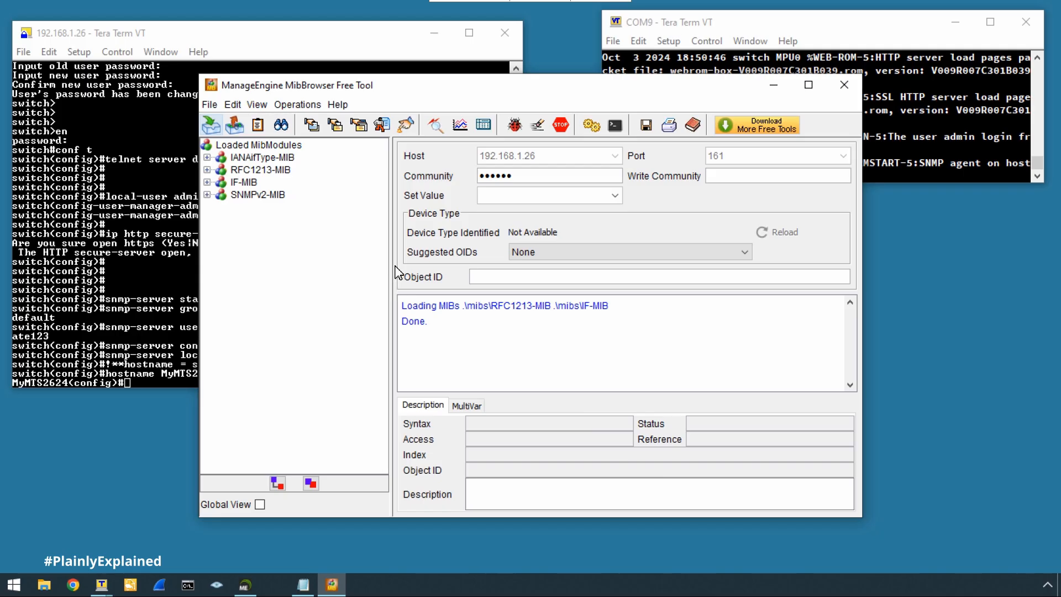
{"action": "left_click", "coordinate": [207, 170]}
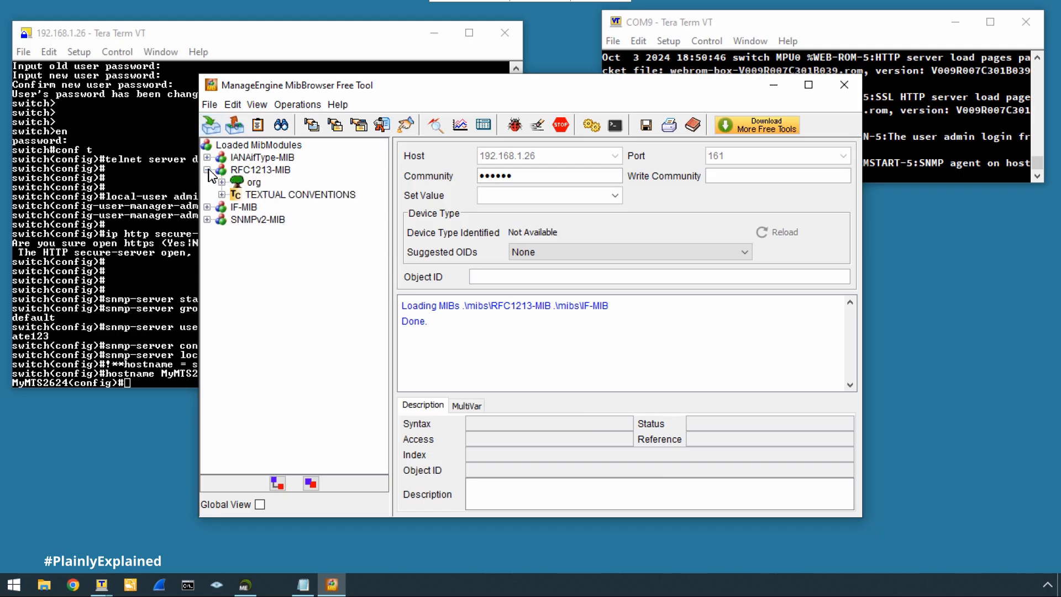
{"action": "left_click", "coordinate": [222, 183]}
{"action": "left_click", "coordinate": [235, 195]}
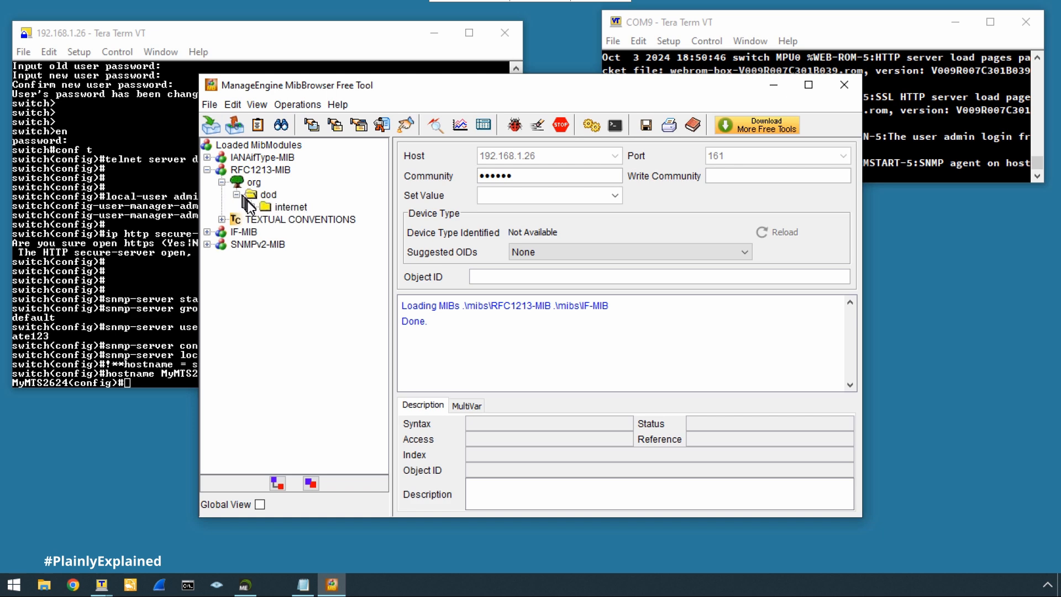
{"action": "left_click", "coordinate": [251, 207]}
{"action": "left_click", "coordinate": [266, 231]}
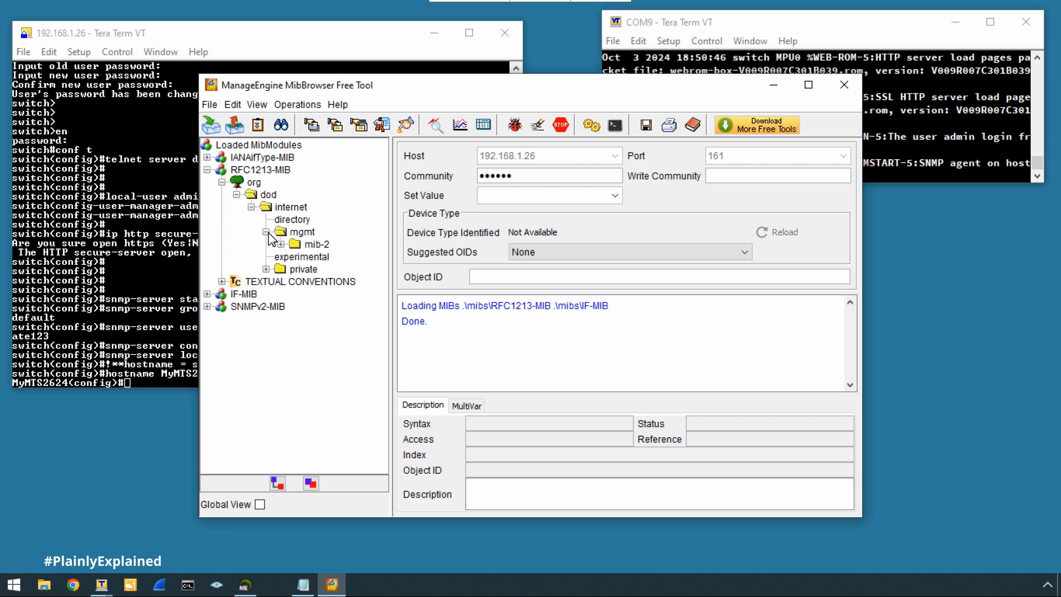
{"action": "left_click", "coordinate": [280, 245]}
{"action": "left_click", "coordinate": [336, 258]}
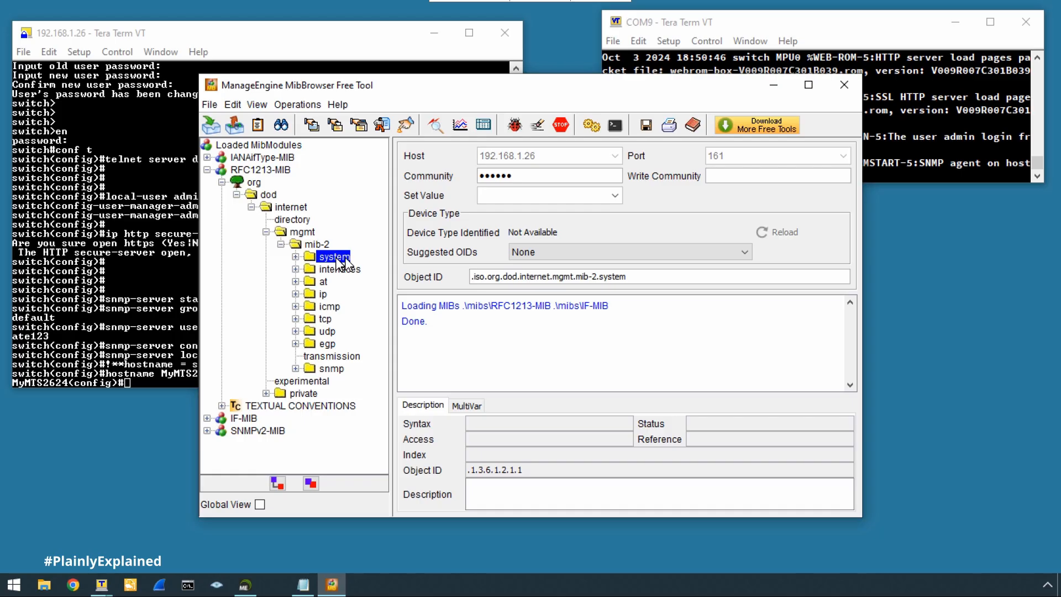
{"action": "left_click", "coordinate": [382, 126]}
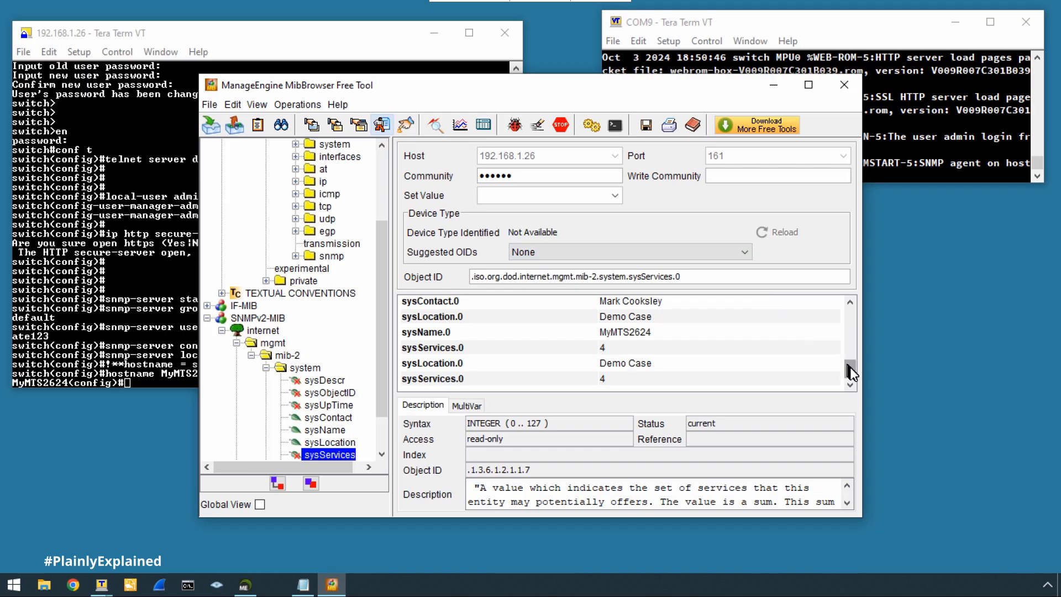
Review the results showing Demo Case and MyMTS2624, then quit MibBrowser and Free Tools.
{"action": "left_click_drag", "start_coordinate": [851, 371], "coordinate": [853, 334]}
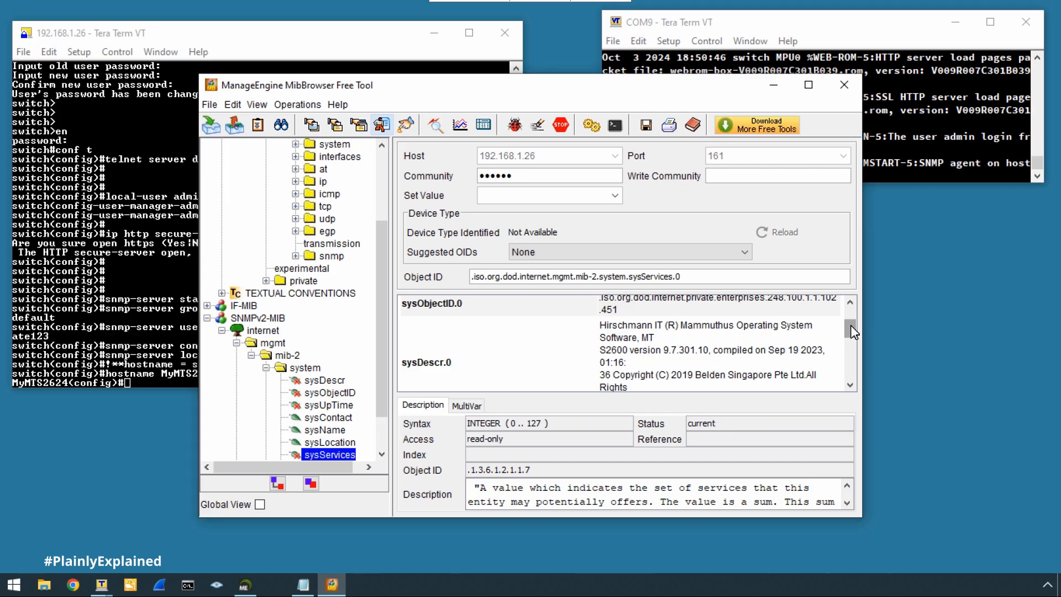
{"action": "left_click_drag", "start_coordinate": [850, 323], "coordinate": [844, 366]}
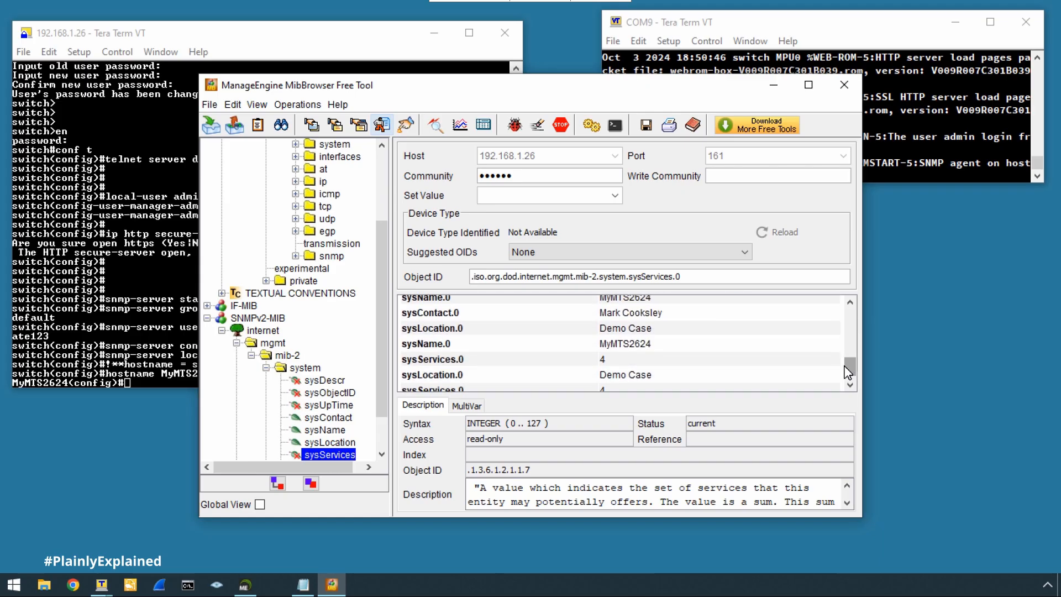
{"action": "left_click", "coordinate": [843, 86]}
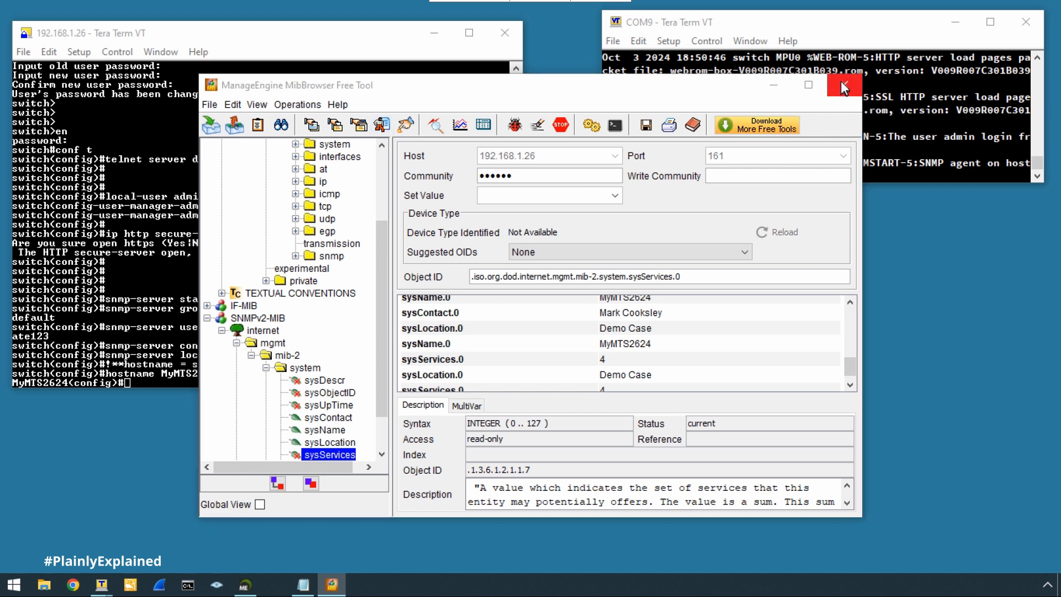
{"action": "left_click", "coordinate": [500, 321]}
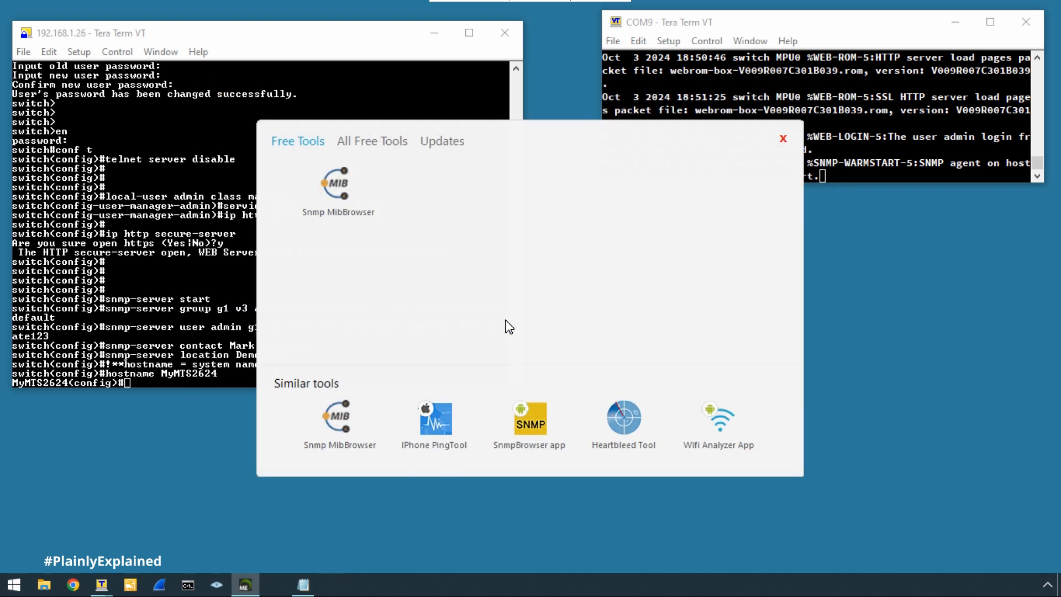
{"action": "left_click", "coordinate": [783, 138]}
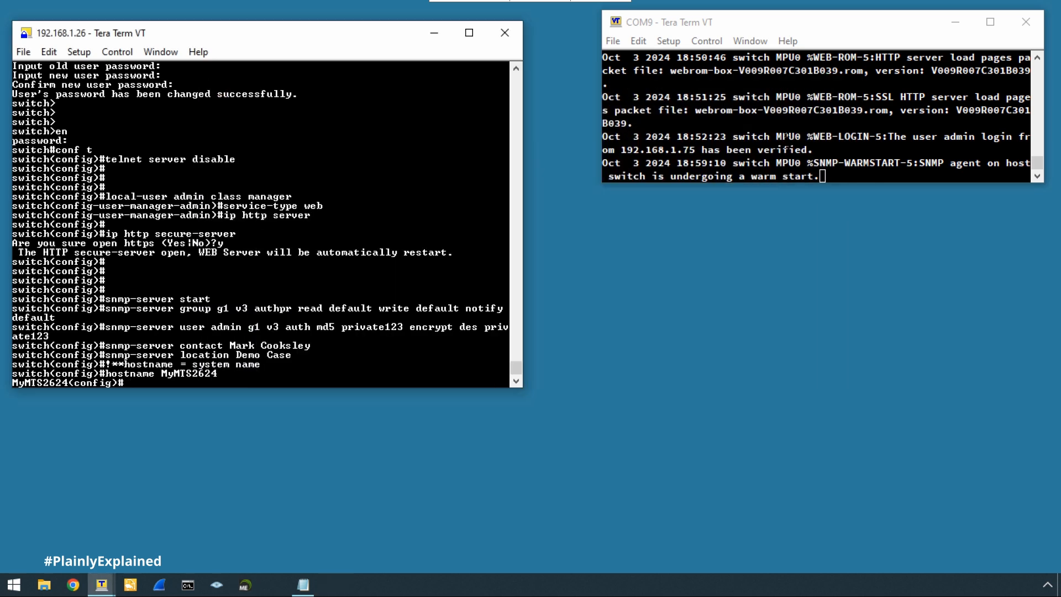
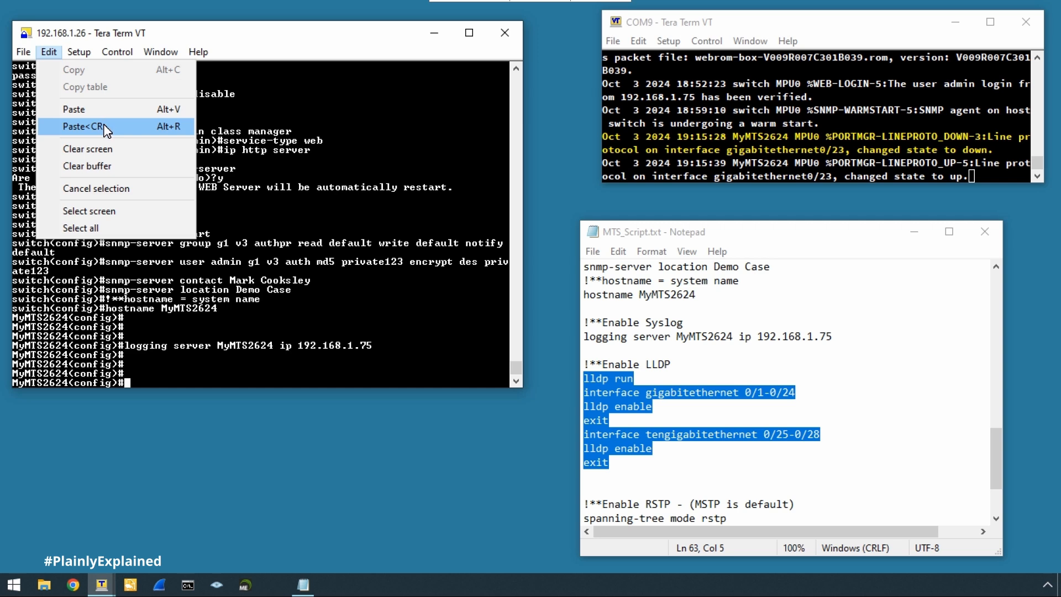
Paste the LLDP block enabling LLDP on gigabitethernet 0/1-0/24 and tengigabitethernet 0/25-0/28.
{"action": "key", "text": "Return"}
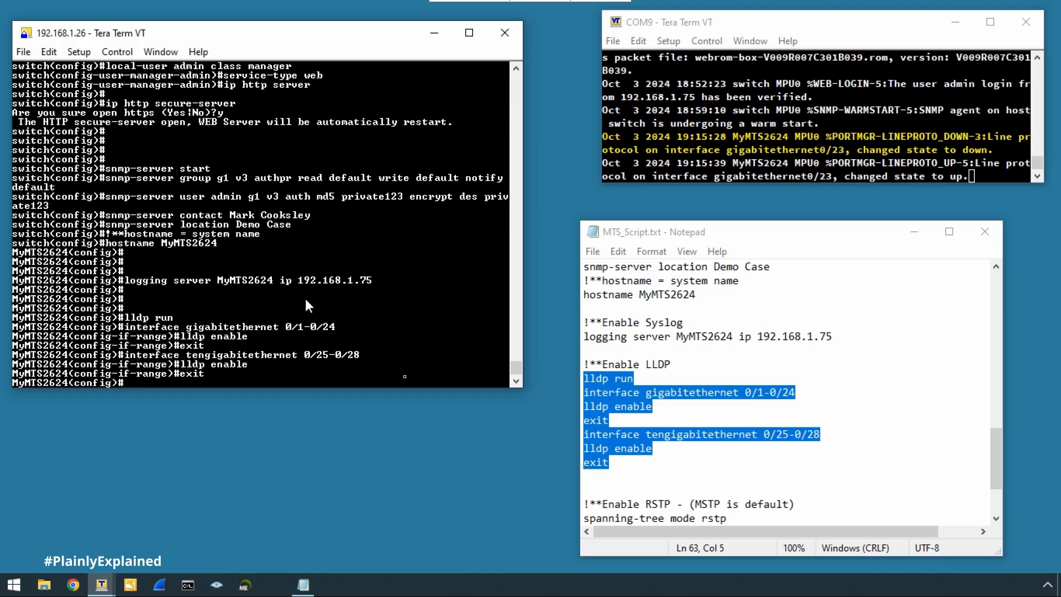
{"action": "key", "text": "Return"}
{"action": "key", "text": "Return"}
{"action": "key", "text": "Return"}
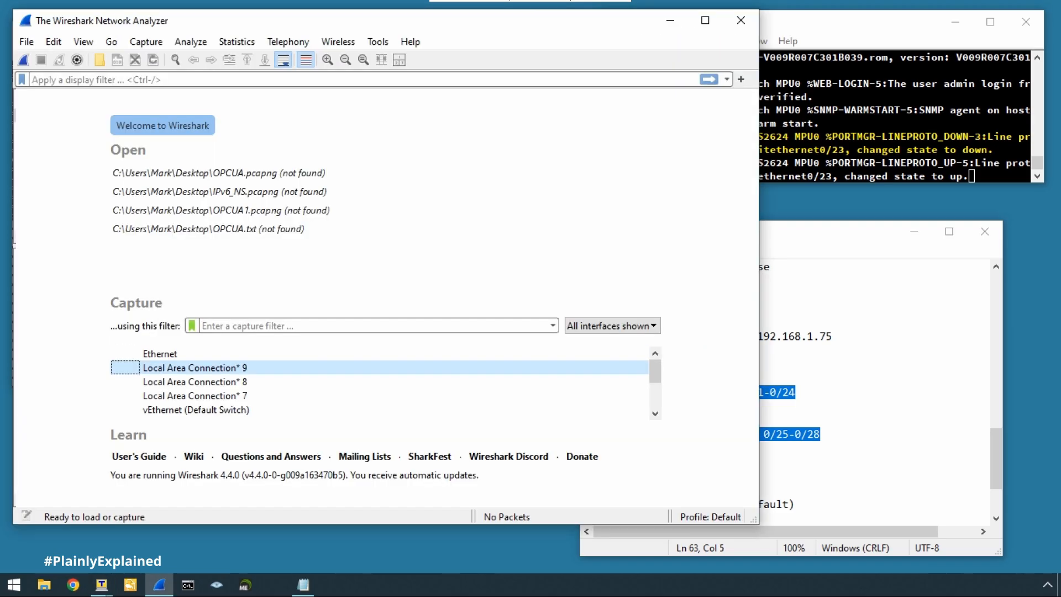
Select the Ethernet interface and apply an 'lldp' display filter.
{"action": "left_click", "coordinate": [165, 357]}
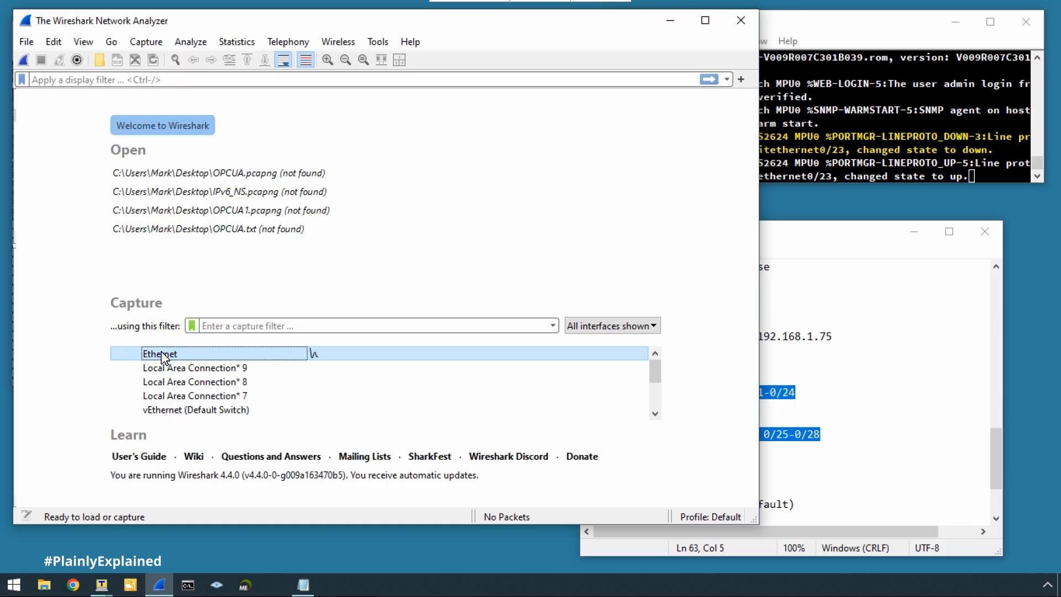
{"action": "left_click", "coordinate": [64, 80]}
{"action": "type", "text": "lldp"}
{"action": "key", "text": "Return"}
Capture LLDP frames, inspect the MyMTS2624 frame's LLDP fields, then close Wireshark.
{"action": "left_click", "coordinate": [24, 60]}
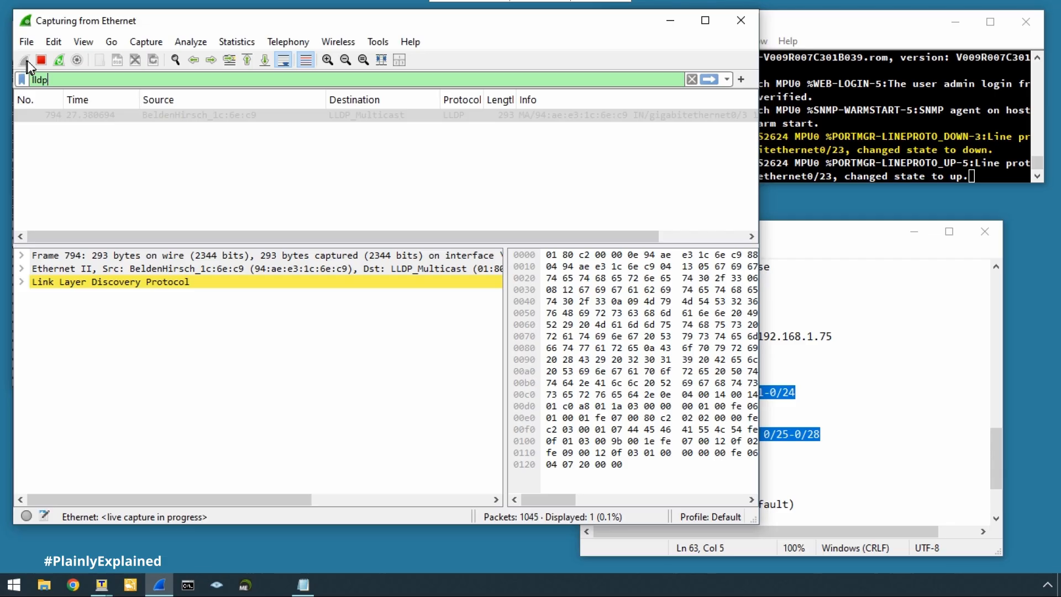
{"action": "left_click", "coordinate": [40, 59]}
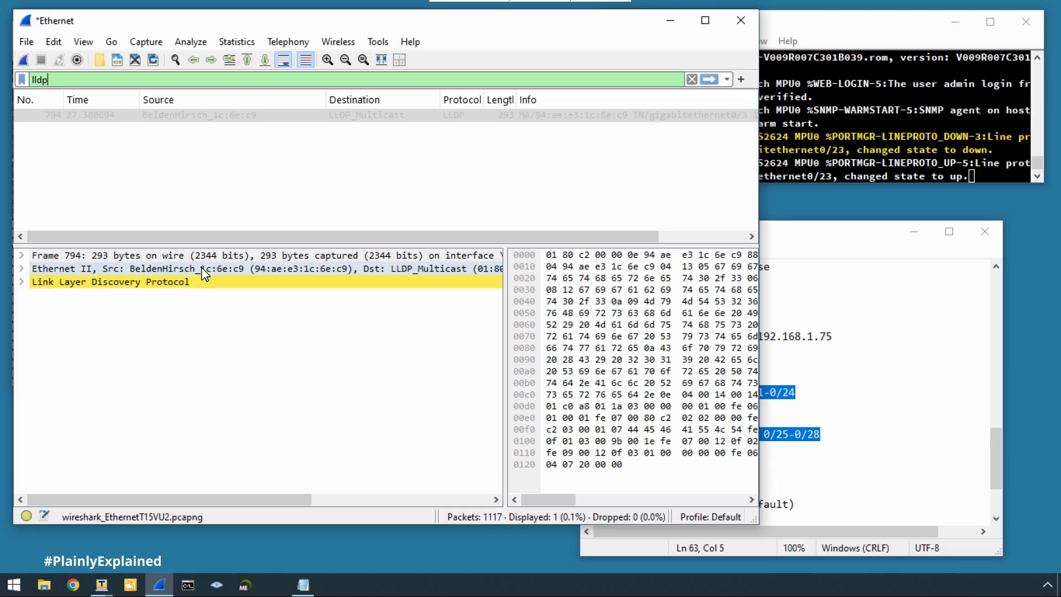
{"action": "left_click", "coordinate": [20, 282]}
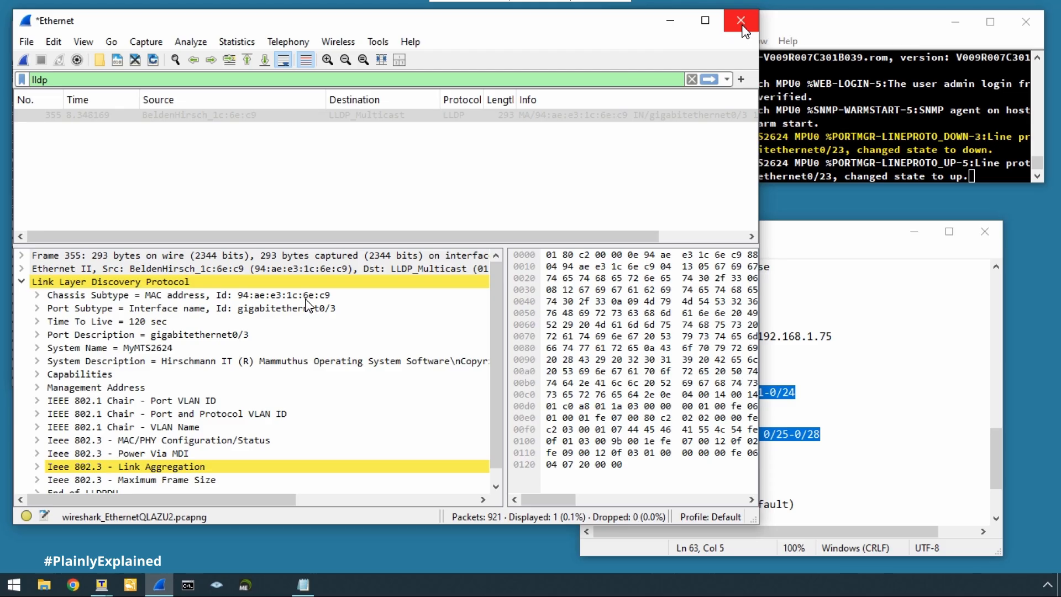
{"action": "left_click", "coordinate": [742, 26]}
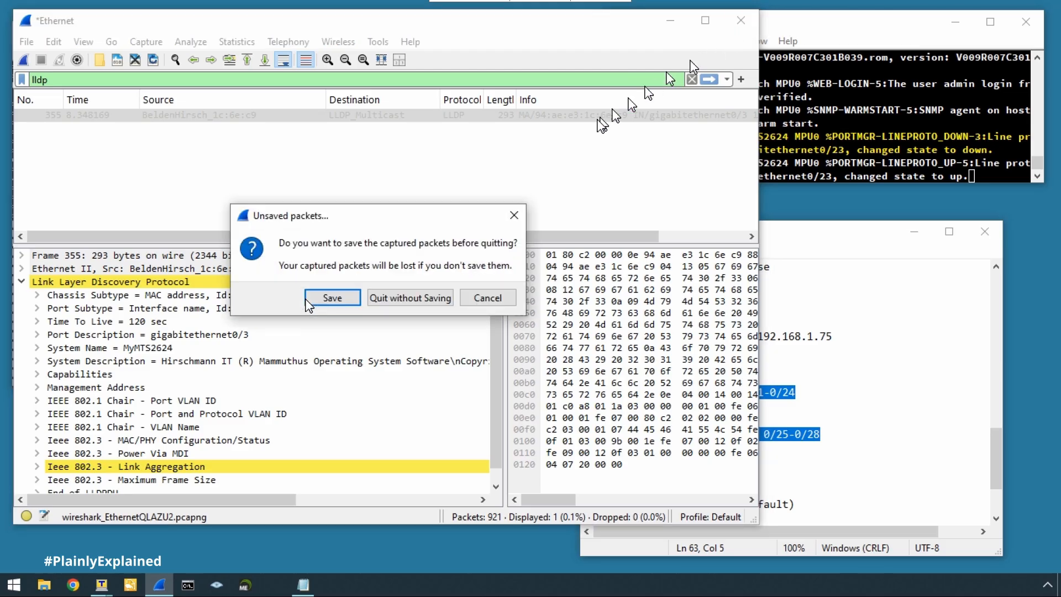
Quit Wireshark without saving and return to a fresh Tera Term prompt.
{"action": "left_click", "coordinate": [409, 298]}
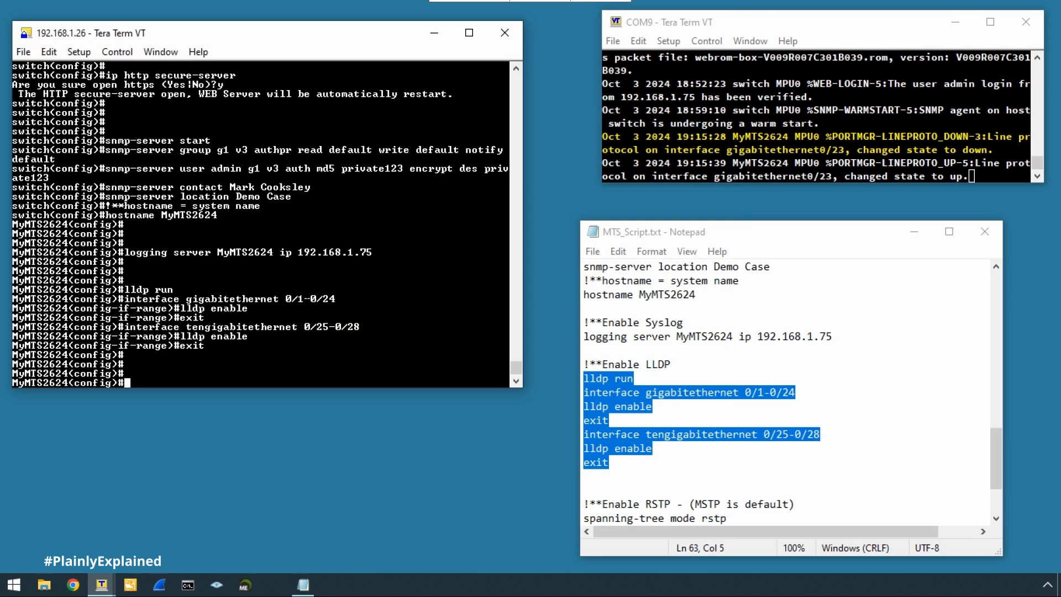
{"action": "left_click", "coordinate": [915, 232]}
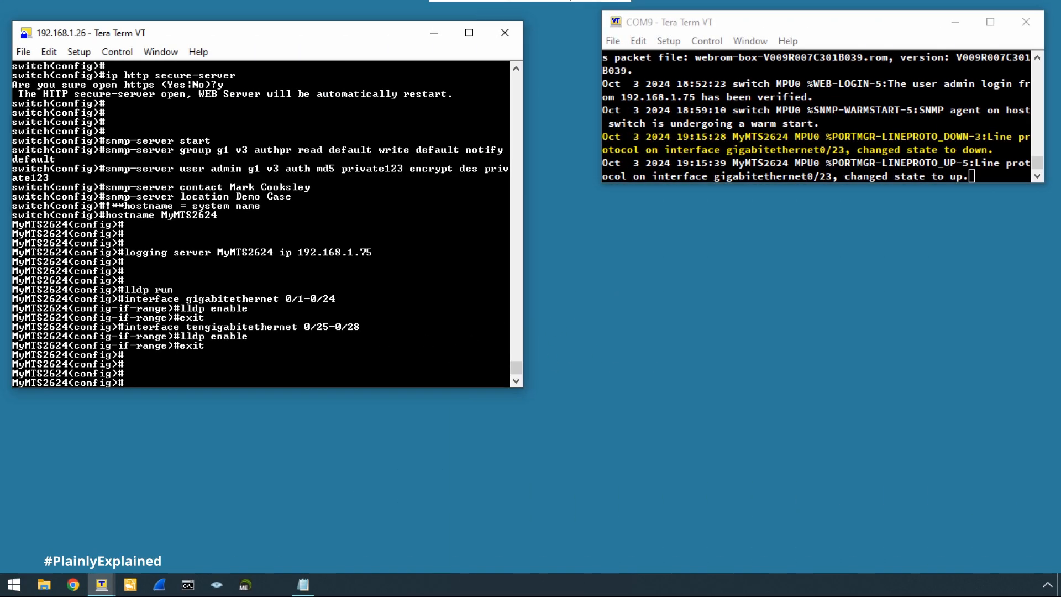
{"action": "key", "text": "Return"}
{"action": "key", "text": "Return"}
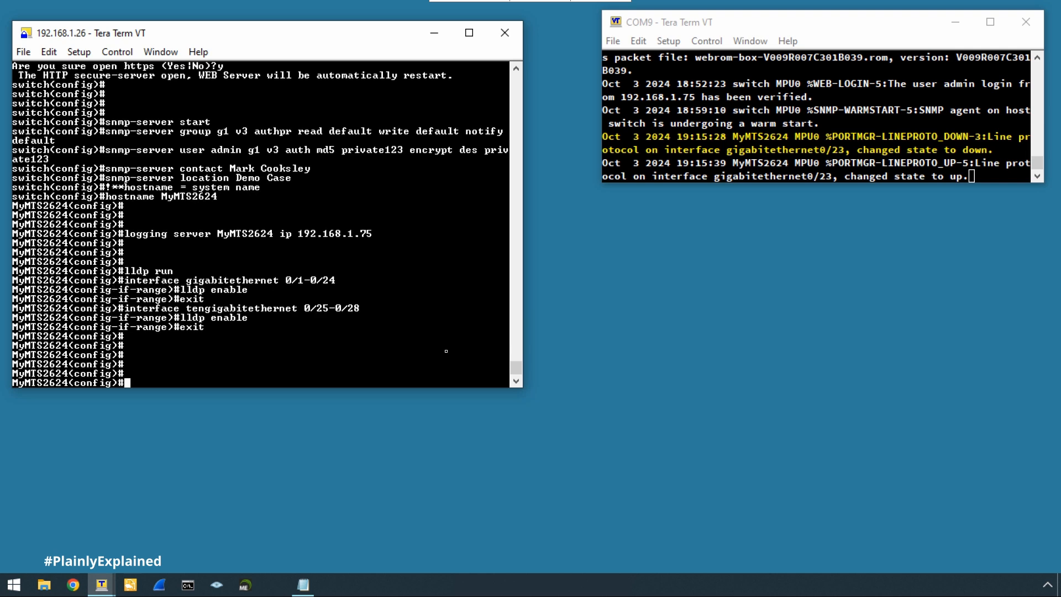
Run 'spanning-tree mode rstp' and 'spanning-tree enable' on the switch.
{"action": "type", "text": "spanning-tree mode"}
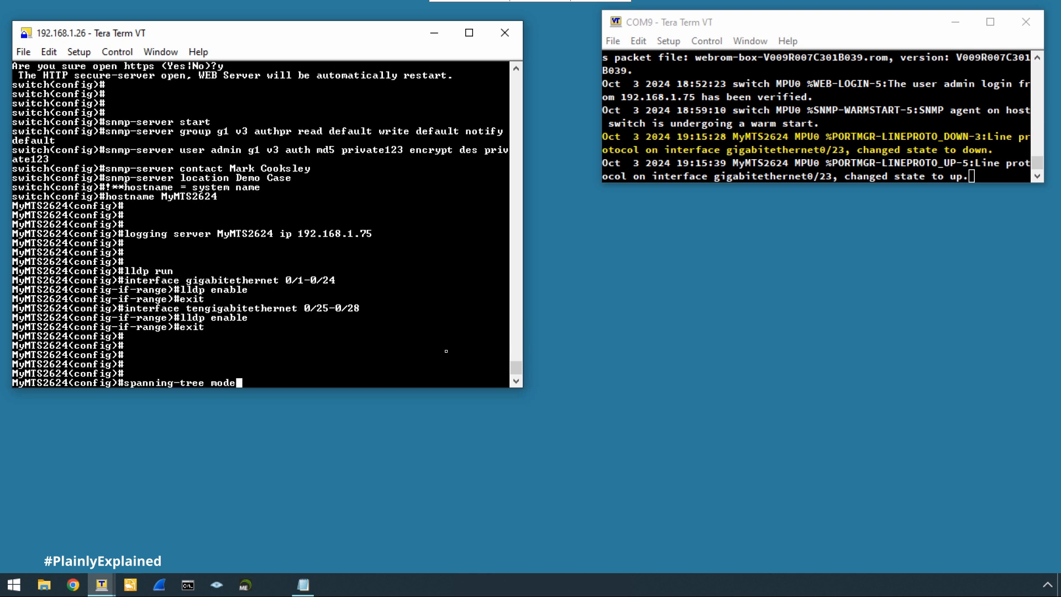
{"action": "type", "text": " rstp"}
{"action": "key", "text": "Return"}
{"action": "type", "text": "sp"}
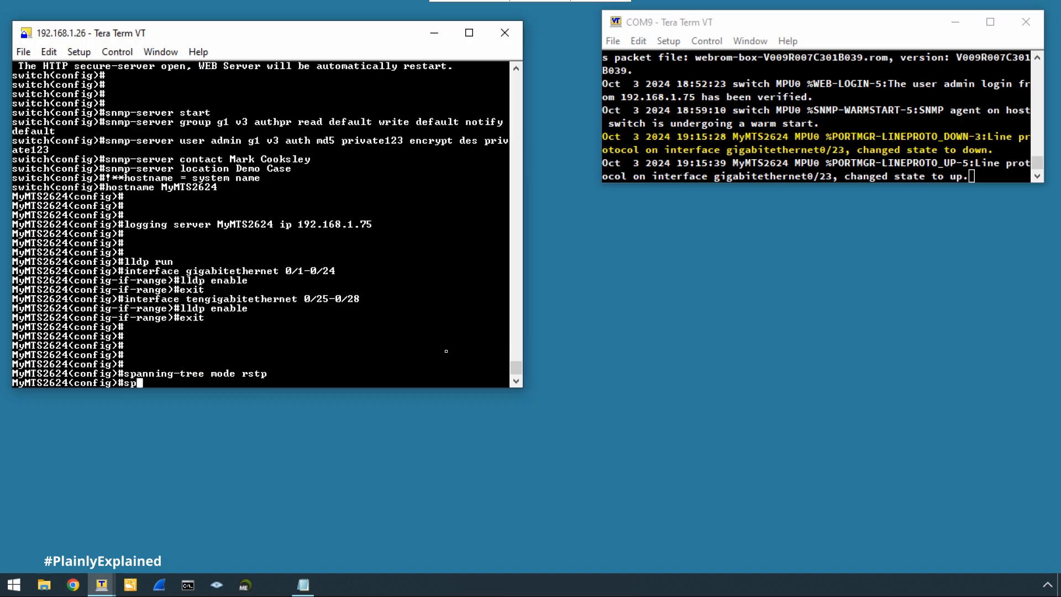
{"action": "type", "text": "anning-tree enable"}
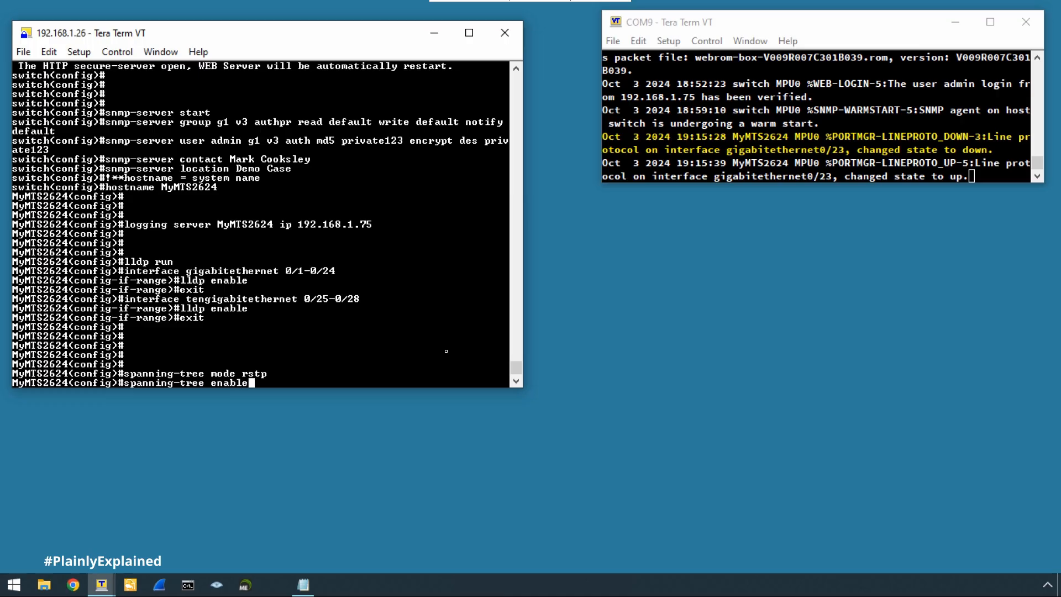
{"action": "key", "text": "Return"}
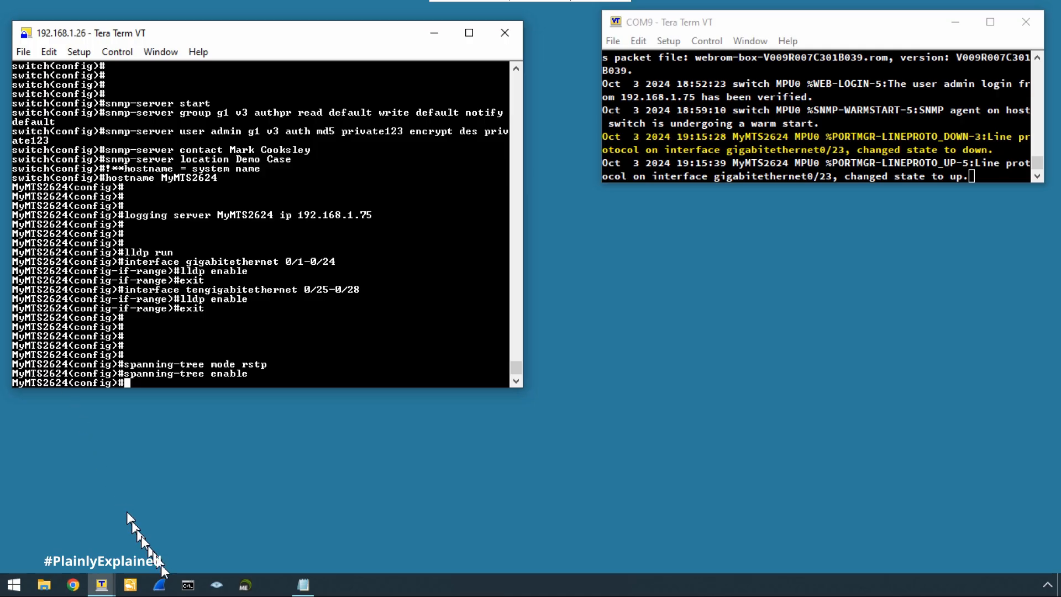
{"action": "left_click", "coordinate": [162, 589]}
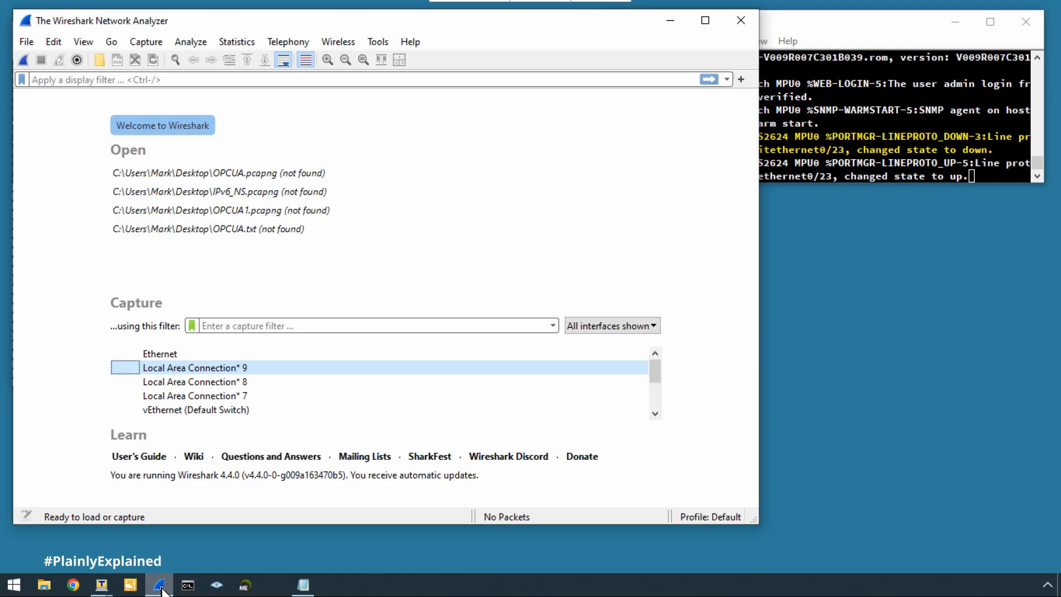
Select the Ethernet interface and apply an 'stp' display filter.
{"action": "left_click", "coordinate": [161, 355]}
{"action": "left_click", "coordinate": [90, 81]}
{"action": "type", "text": "stp"}
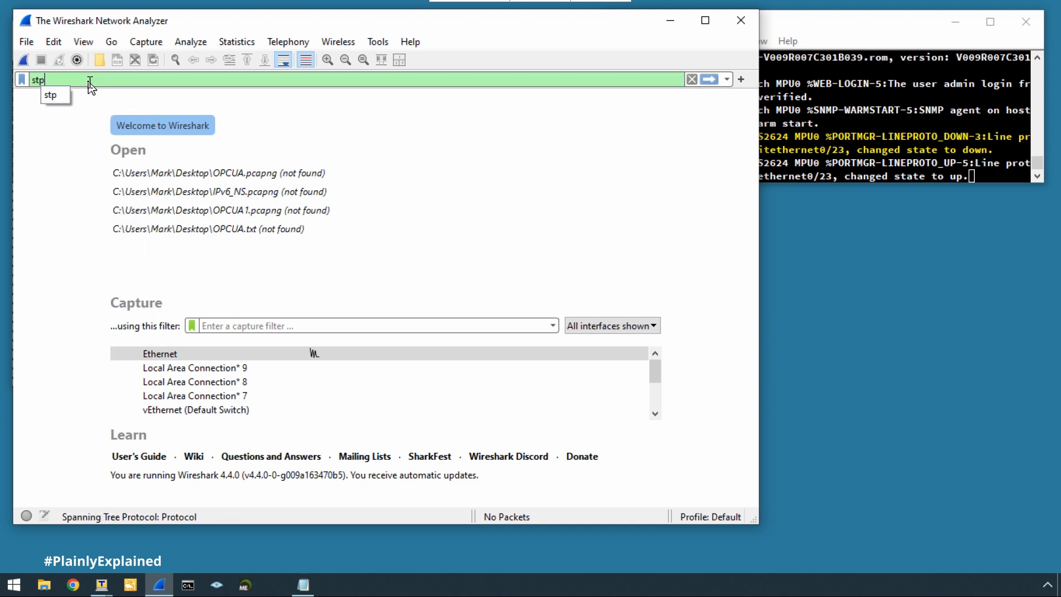
{"action": "key", "text": "Return"}
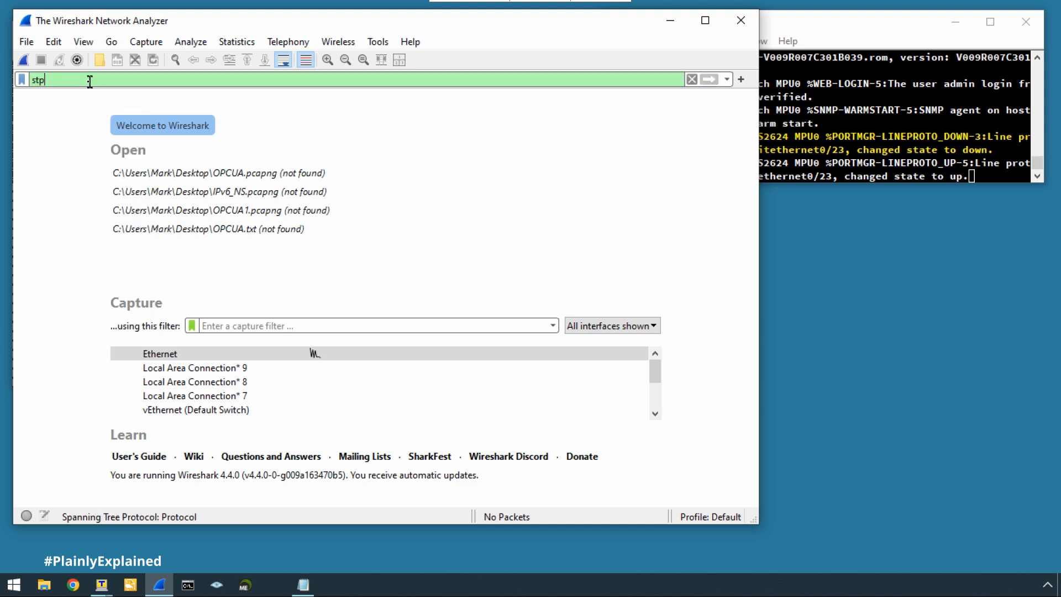
Capture and inspect the Rapid Spanning Tree BPDUs, then quit Wireshark without saving.
{"action": "left_click", "coordinate": [24, 59]}
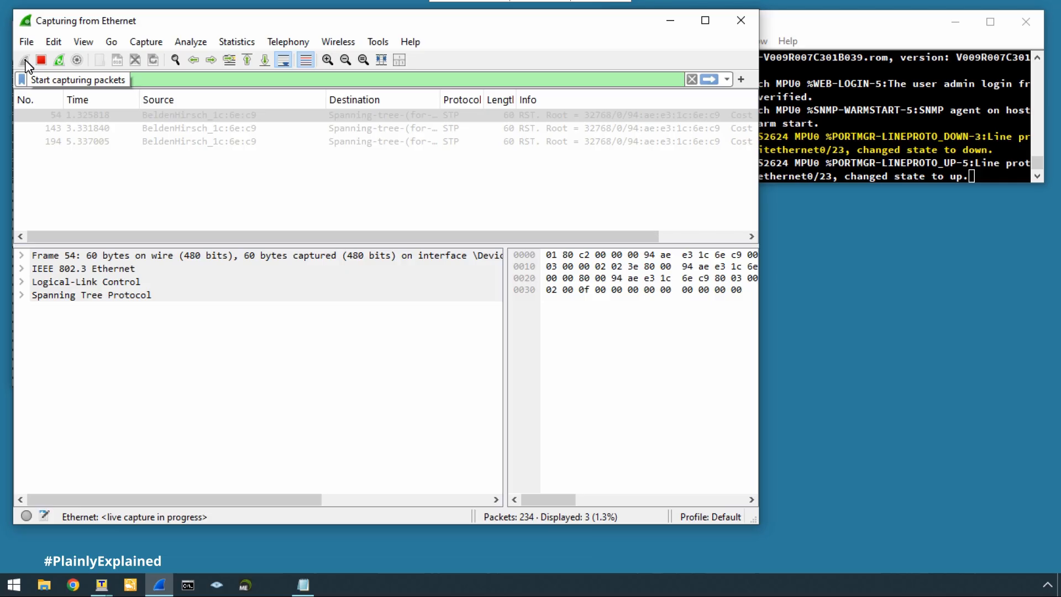
{"action": "left_click", "coordinate": [21, 269]}
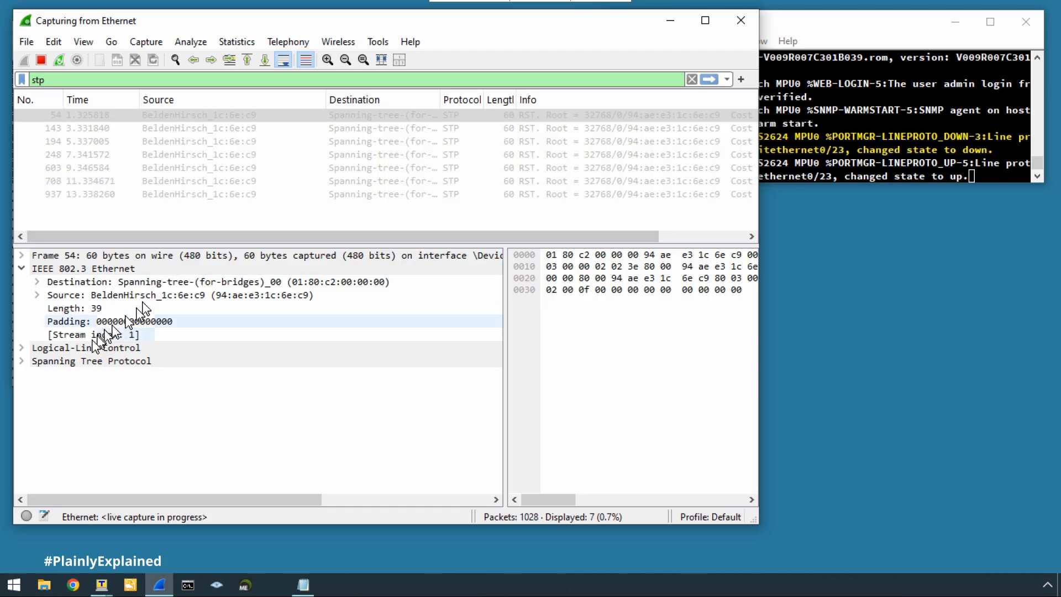
{"action": "left_click", "coordinate": [21, 361]}
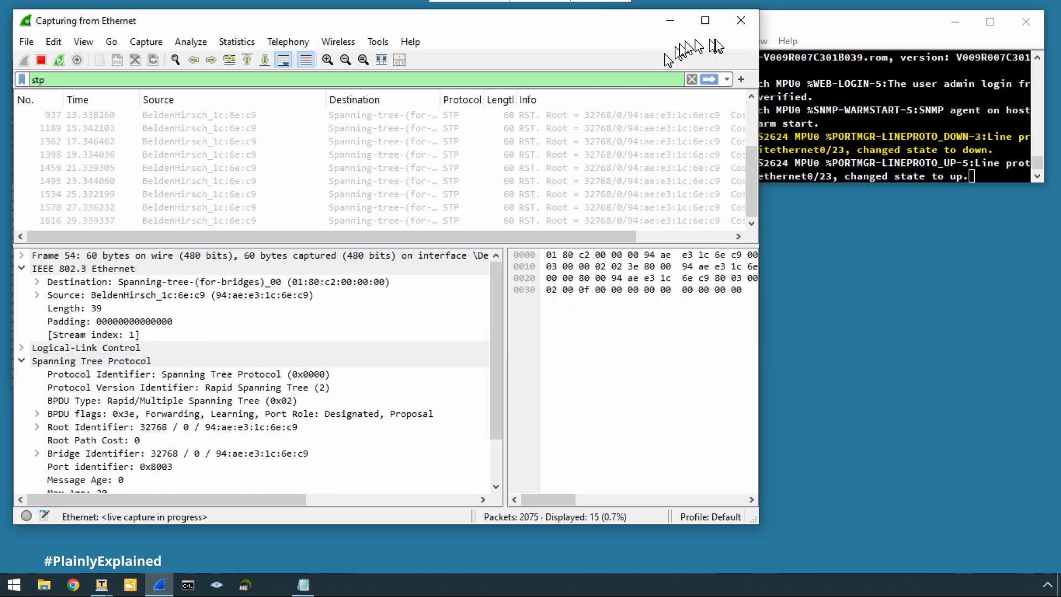
{"action": "left_click", "coordinate": [740, 19]}
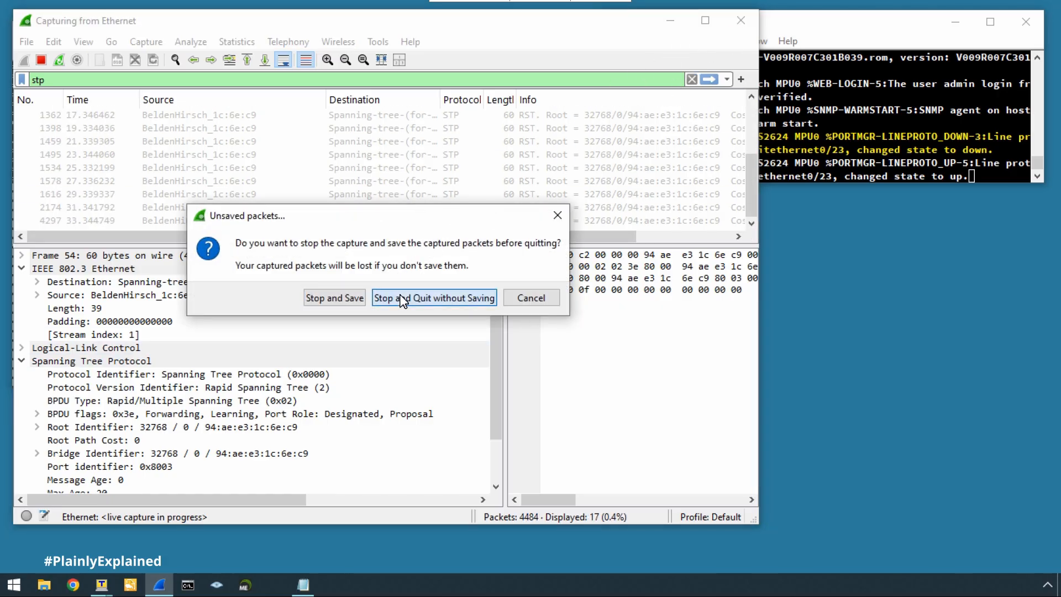
{"action": "left_click", "coordinate": [402, 299]}
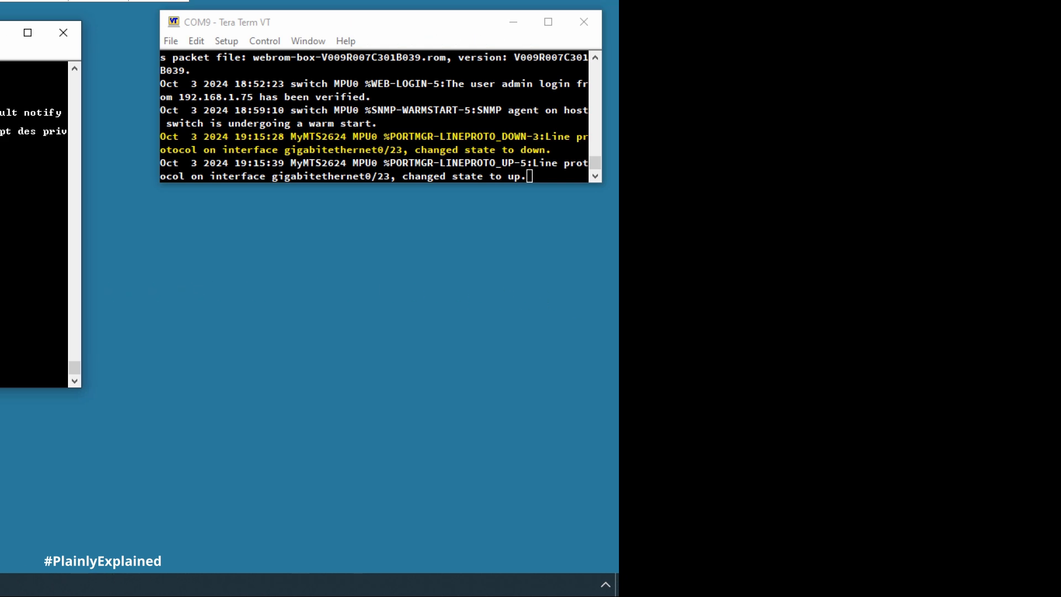